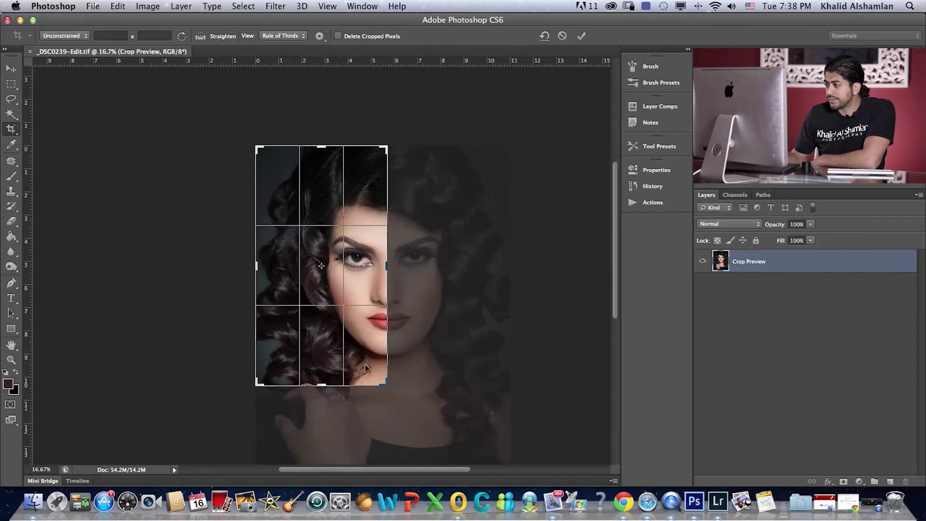
Tighten the crop frame around the half of the face beside the curls and apply the crop.
{"action": "left_click_drag", "start_coordinate": [258, 149], "coordinate": [265, 170]}
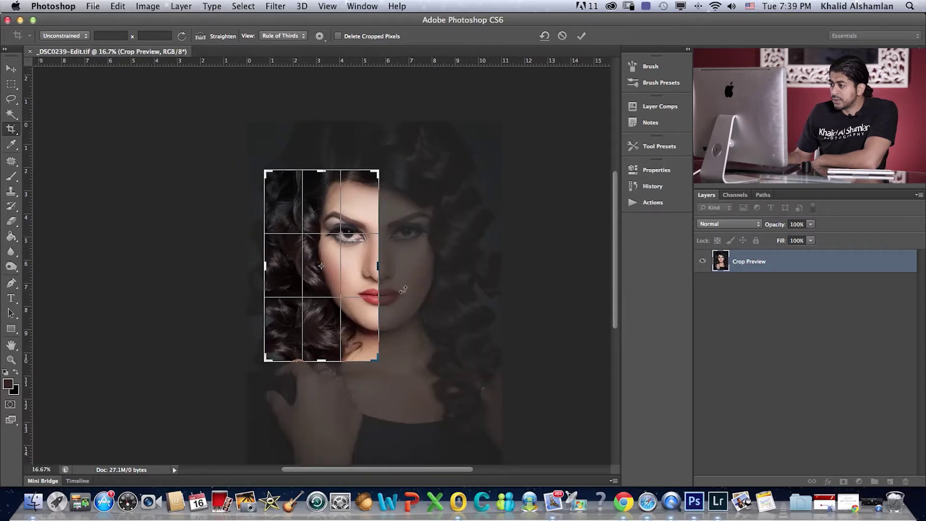
{"action": "key", "text": "Return"}
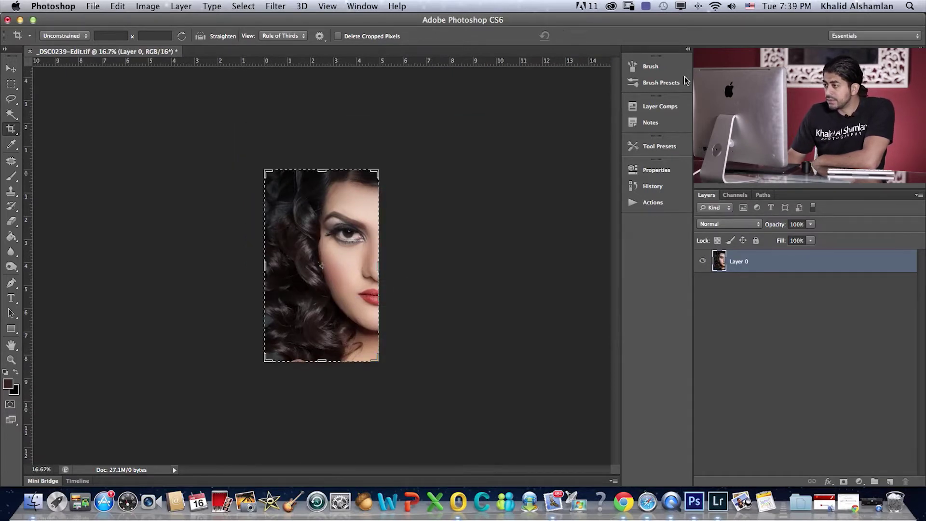
{"action": "key", "text": "super+z"}
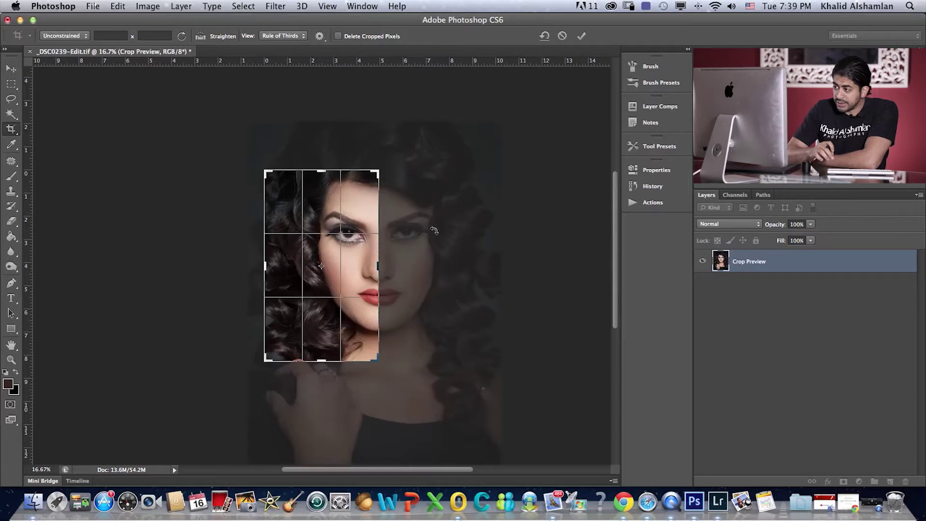
{"action": "key", "text": "super+z"}
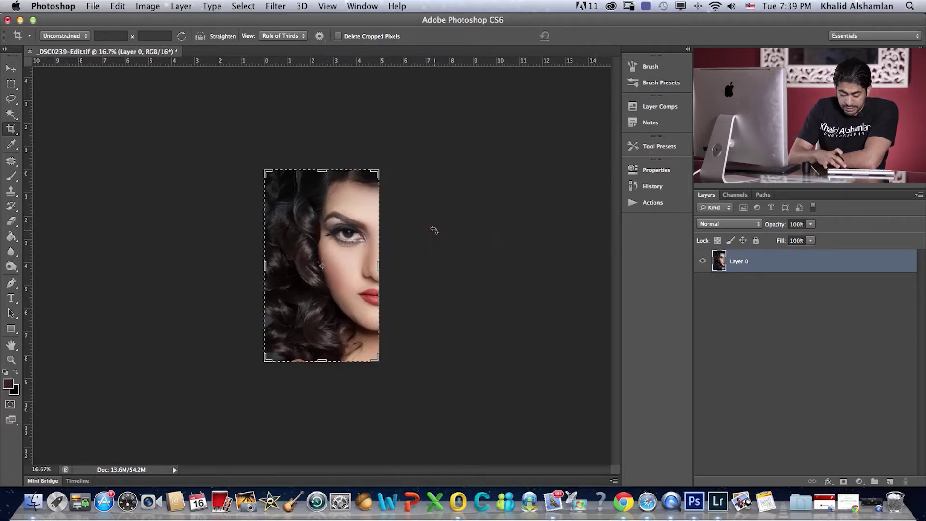
Activate the Brush tool and add a new empty layer above the cropped portrait, with the eye in close-up.
{"action": "key", "text": "super+equal"}
{"action": "key", "text": "super+equal"}
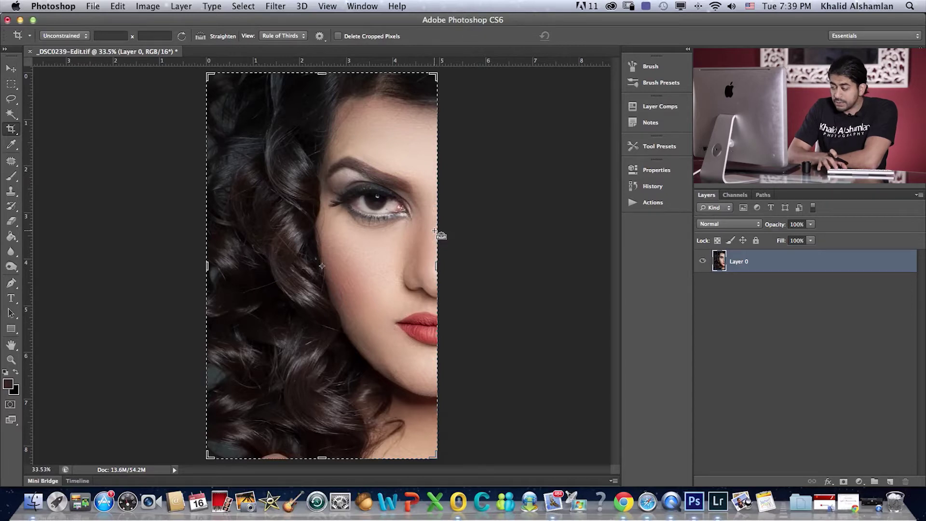
{"action": "key", "text": "super+equal"}
{"action": "key", "text": "super+equal"}
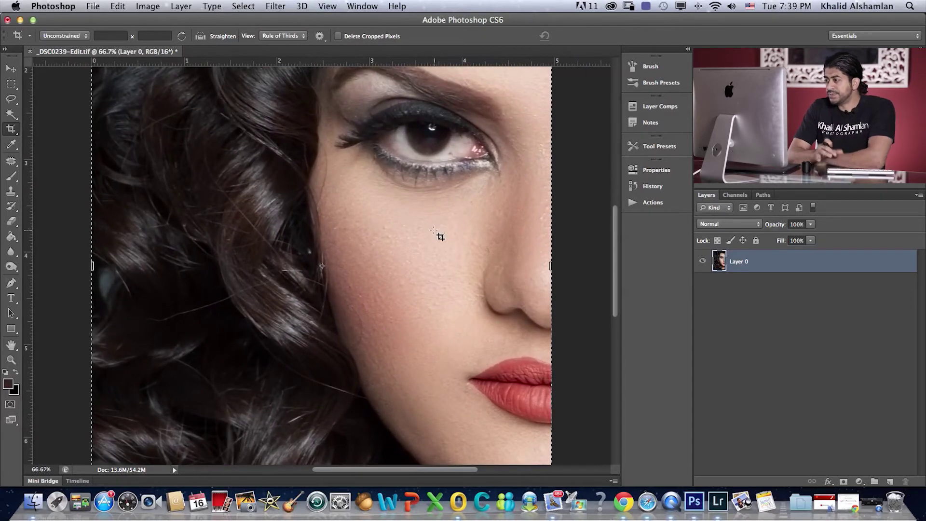
{"action": "left_click_drag", "start_coordinate": [432, 230], "coordinate": [349, 333]}
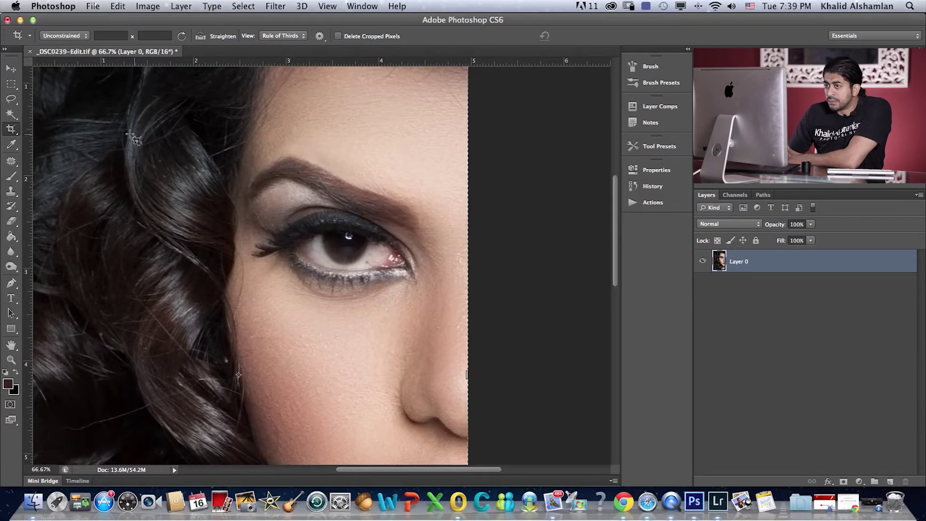
{"action": "left_click", "coordinate": [11, 177]}
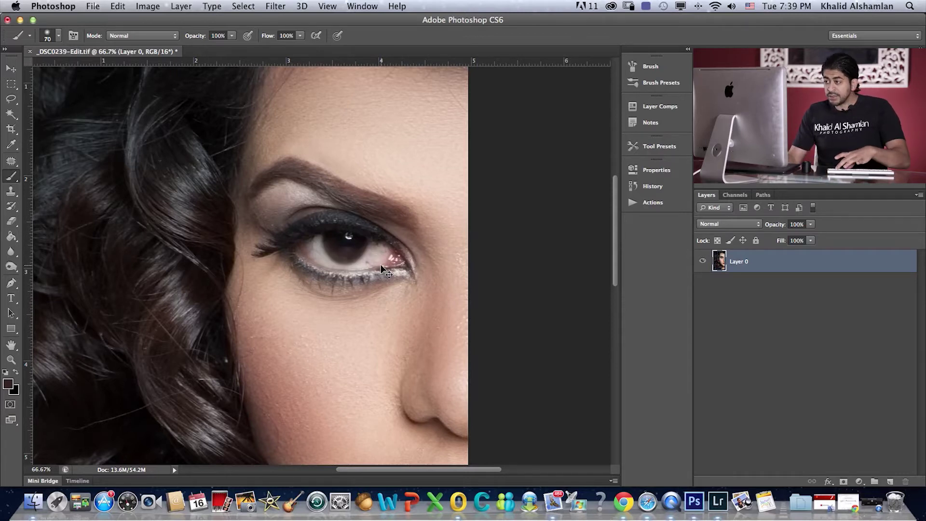
{"action": "key", "text": "super+equal"}
{"action": "key", "text": "super+equal"}
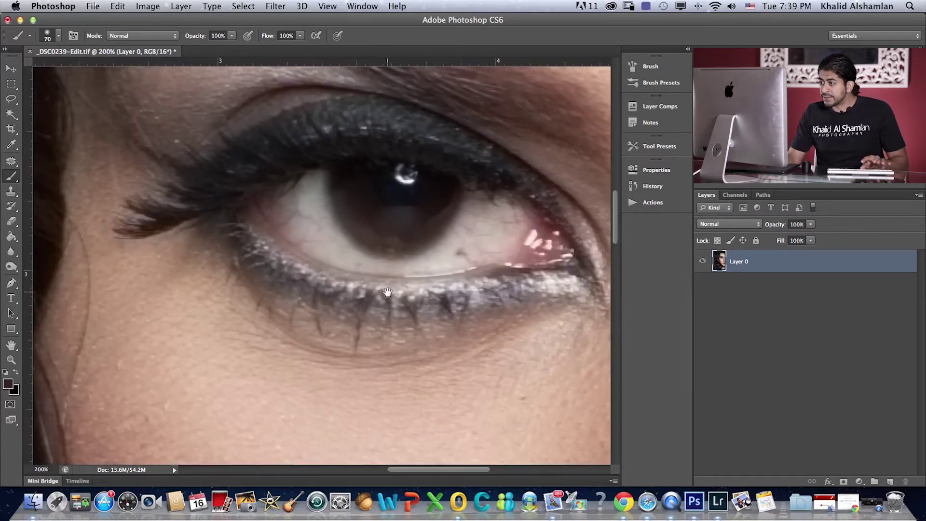
{"action": "scroll", "coordinate": [386, 340], "scroll_direction": "up", "scroll_amount": 4}
{"action": "scroll", "coordinate": [386, 339], "scroll_direction": "right", "scroll_amount": 5}
{"action": "scroll", "coordinate": [336, 356], "scroll_direction": "left", "scroll_amount": 2}
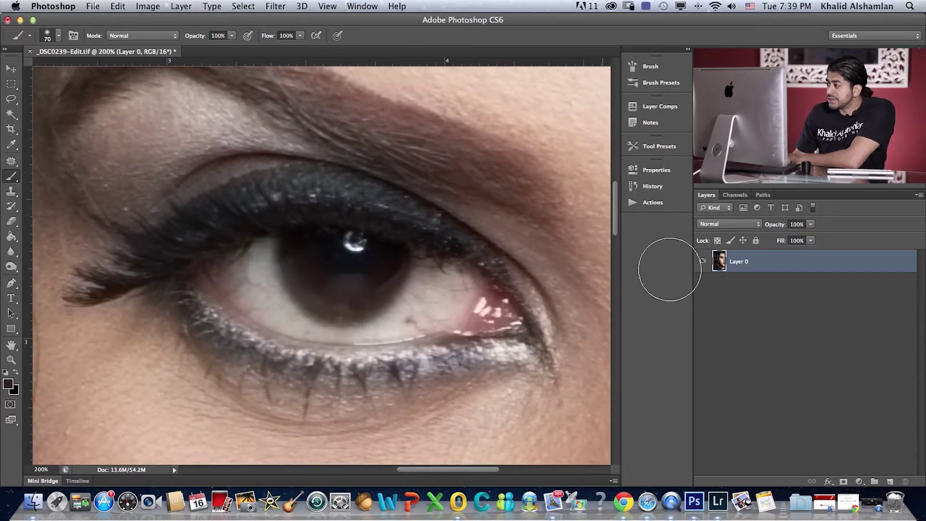
{"action": "left_click", "coordinate": [889, 481]}
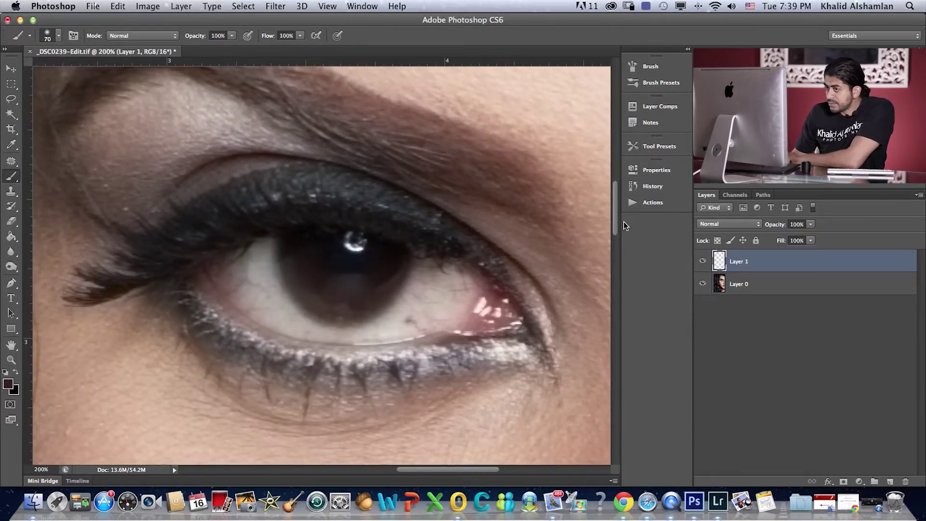
Reduce the brush size to 15.
{"action": "key", "text": "bracketleft"}
{"action": "key", "text": "bracketleft"}
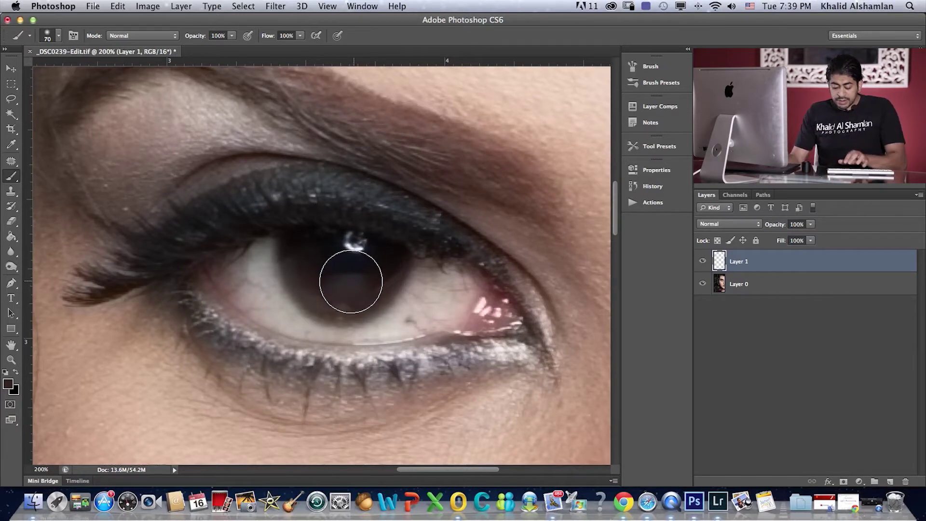
{"action": "key", "text": "bracketleft"}
{"action": "key", "text": "bracketleft"}
{"action": "key", "text": "bracketleft"}
{"action": "key", "text": "bracketleft"}
{"action": "key", "text": "bracketleft"}
{"action": "key", "text": "bracketleft"}
{"action": "key", "text": "bracketleft"}
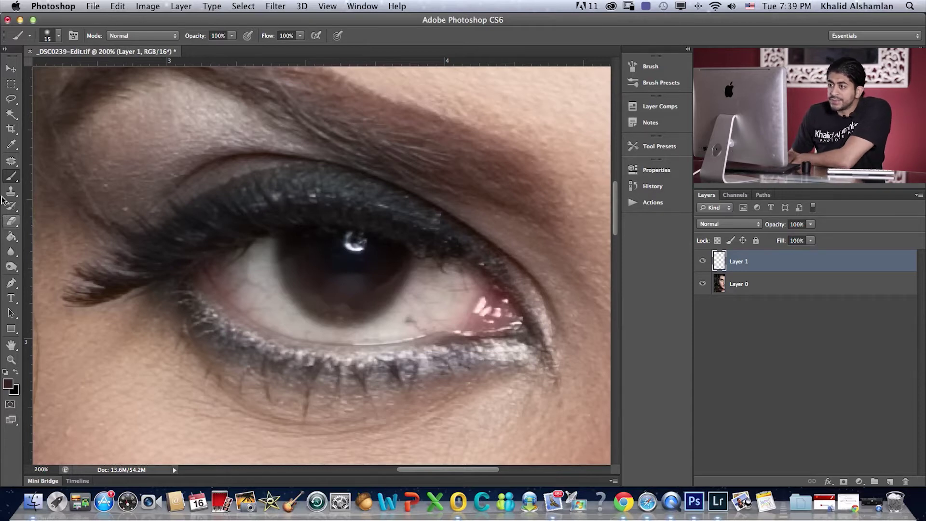
Set the foreground color to a bright saturated red.
{"action": "left_click", "coordinate": [11, 386]}
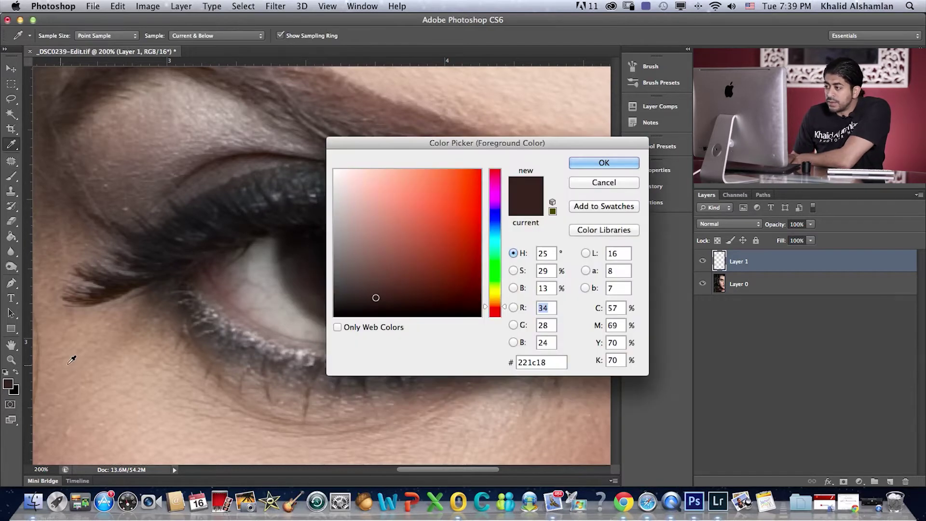
{"action": "left_click_drag", "start_coordinate": [473, 192], "coordinate": [492, 156]}
{"action": "left_click", "coordinate": [609, 162]}
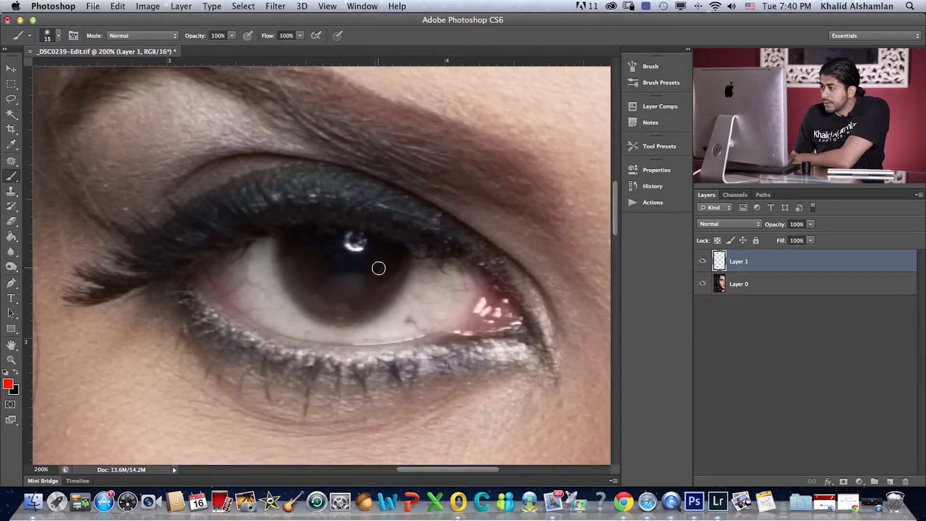
Mark the pupil and the outer edge of the iris with red brush strokes, undoing each mark.
{"action": "mouse_move", "coordinate": [376, 248]}
{"action": "left_mouse_down"}
{"action": "mouse_move", "coordinate": [350, 278]}
{"action": "mouse_move", "coordinate": [331, 271]}
{"action": "mouse_move", "coordinate": [333, 247]}
{"action": "mouse_move", "coordinate": [356, 245]}
{"action": "mouse_move", "coordinate": [362, 262]}
{"action": "mouse_move", "coordinate": [342, 265]}
{"action": "left_mouse_up"}
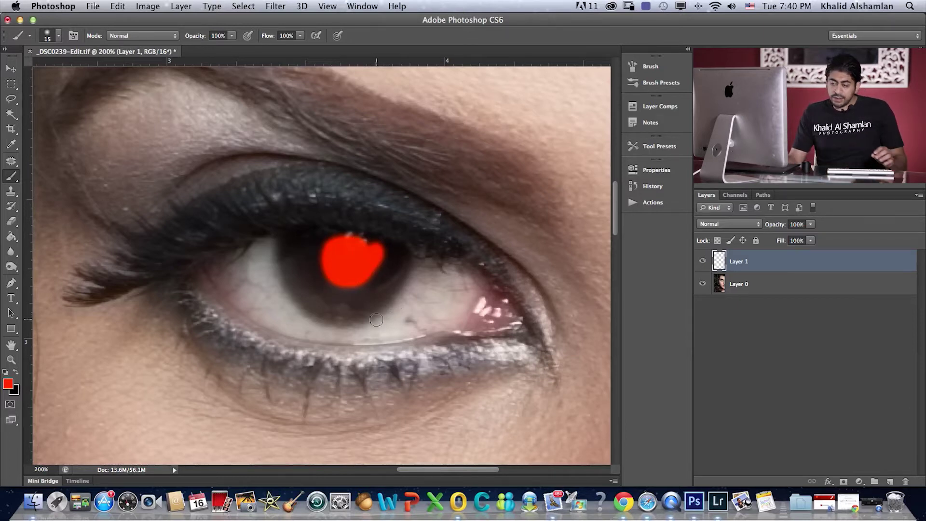
{"action": "key", "text": "super+z"}
{"action": "mouse_move", "coordinate": [370, 258]}
{"action": "left_mouse_down"}
{"action": "mouse_move", "coordinate": [333, 253]}
{"action": "mouse_move", "coordinate": [348, 239]}
{"action": "mouse_move", "coordinate": [365, 248]}
{"action": "mouse_move", "coordinate": [345, 261]}
{"action": "left_mouse_up"}
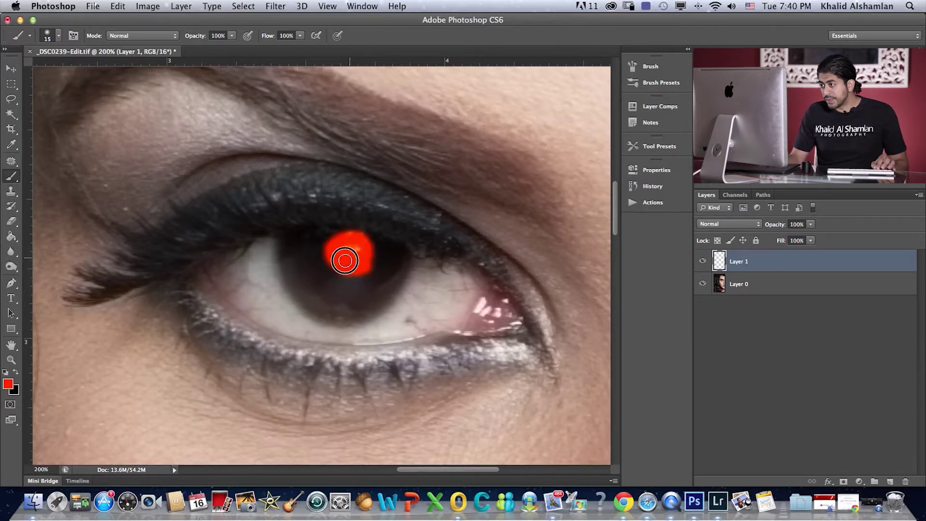
{"action": "key", "text": "super+z"}
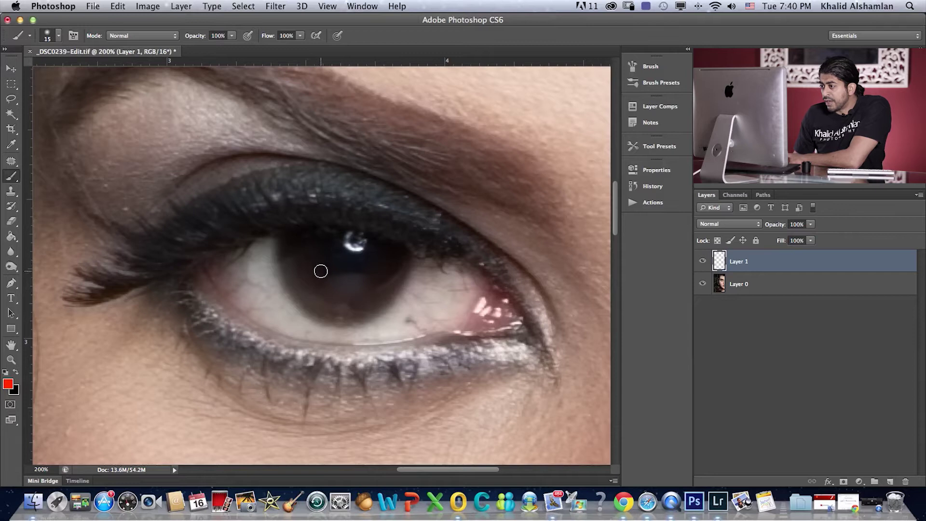
{"action": "mouse_move", "coordinate": [278, 238]}
{"action": "left_mouse_down"}
{"action": "mouse_move", "coordinate": [280, 277]}
{"action": "mouse_move", "coordinate": [298, 310]}
{"action": "mouse_move", "coordinate": [352, 329]}
{"action": "mouse_move", "coordinate": [373, 326]}
{"action": "mouse_move", "coordinate": [407, 292]}
{"action": "mouse_move", "coordinate": [414, 243]}
{"action": "left_mouse_up"}
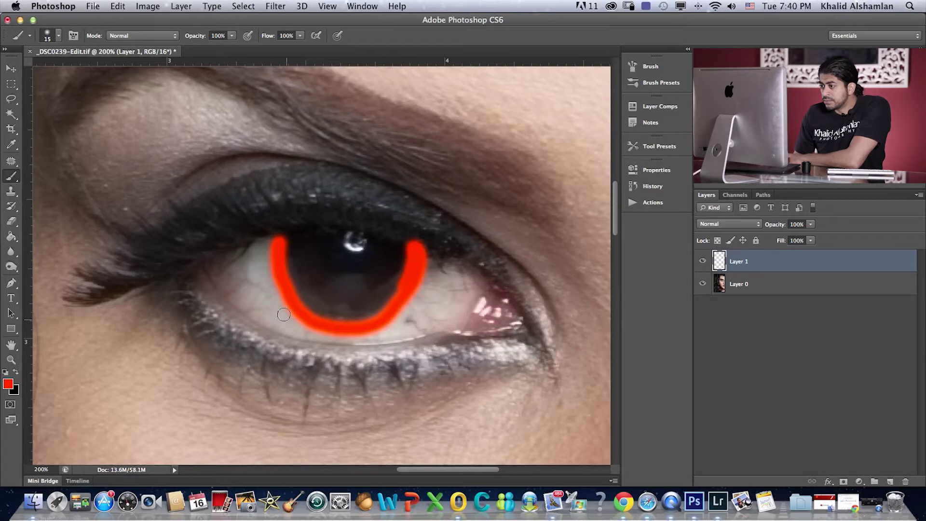
{"action": "key", "text": "super+z"}
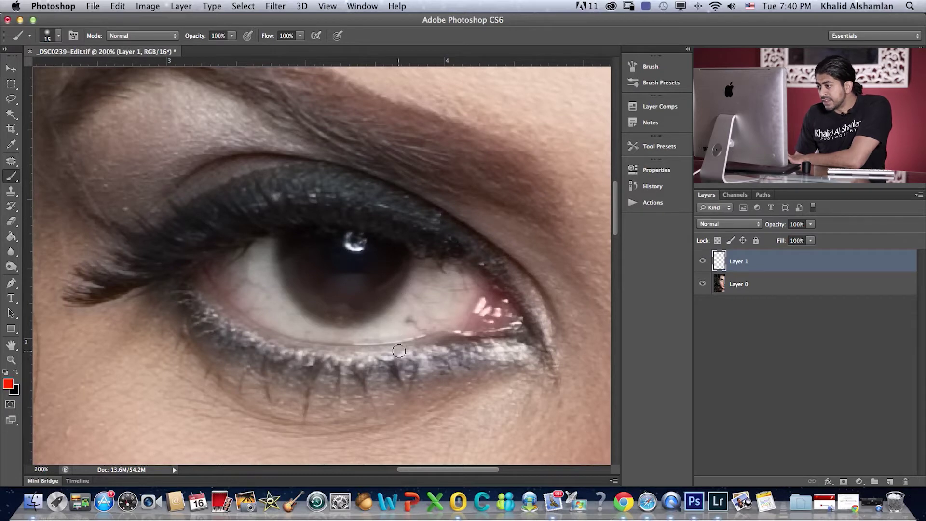
Mark the veined areas of the eye white and the inner corner in red, and undo these strokes.
{"action": "mouse_move", "coordinate": [245, 309]}
{"action": "left_mouse_down"}
{"action": "mouse_move", "coordinate": [233, 290]}
{"action": "mouse_move", "coordinate": [238, 263]}
{"action": "mouse_move", "coordinate": [262, 273]}
{"action": "left_mouse_up"}
{"action": "mouse_move", "coordinate": [458, 308]}
{"action": "left_mouse_down"}
{"action": "mouse_move", "coordinate": [445, 326]}
{"action": "mouse_move", "coordinate": [443, 269]}
{"action": "mouse_move", "coordinate": [469, 289]}
{"action": "left_mouse_up"}
{"action": "left_click_drag", "start_coordinate": [499, 317], "coordinate": [505, 319]}
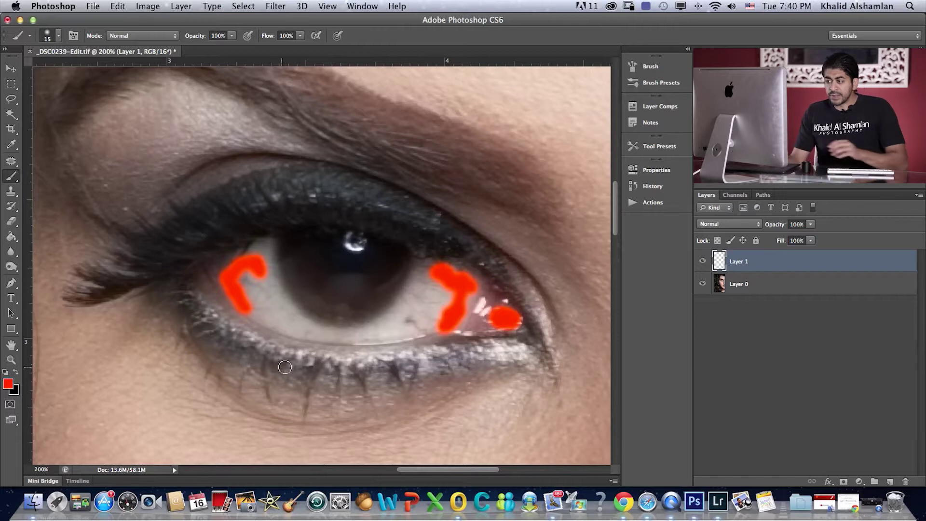
{"action": "key", "text": "super+z"}
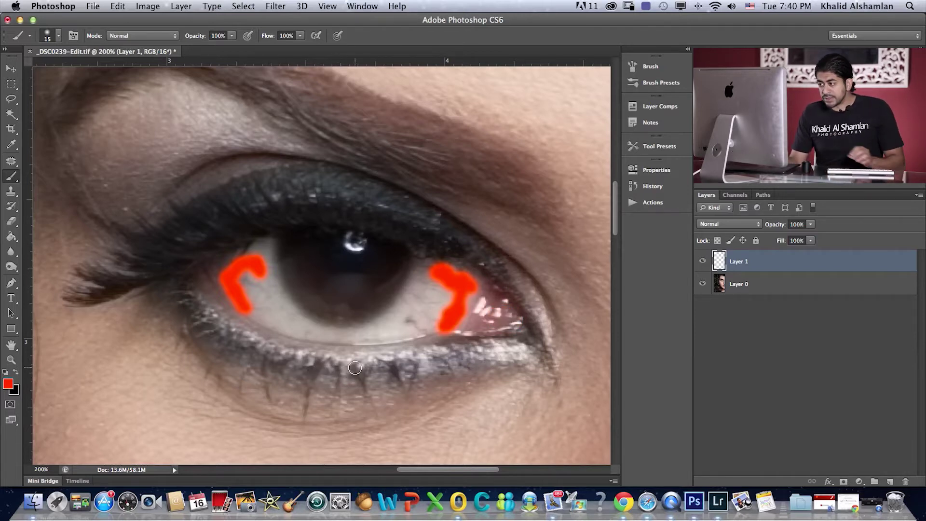
{"action": "key", "text": "super+alt+z"}
{"action": "key", "text": "super+alt+z"}
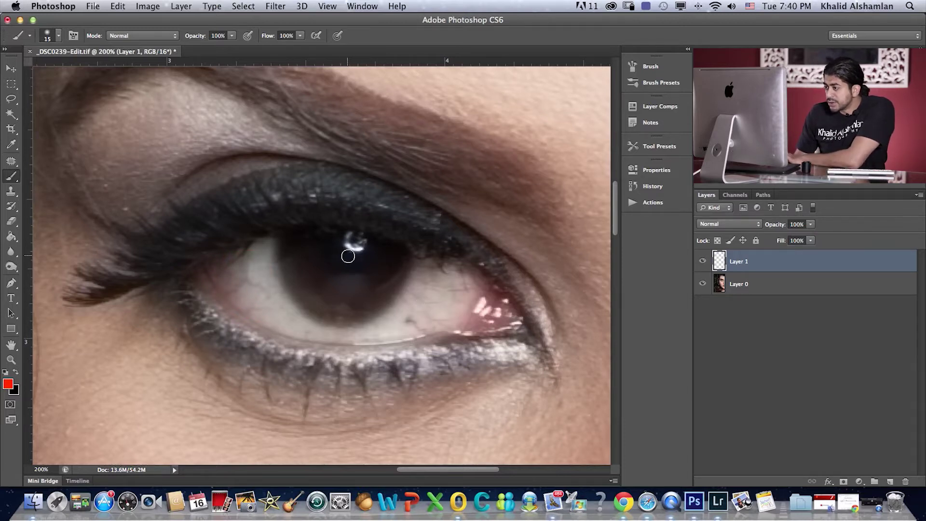
Mark the area around the catchlight and the lower part of the iris in red, undoing both marks.
{"action": "mouse_move", "coordinate": [362, 254]}
{"action": "left_mouse_down"}
{"action": "mouse_move", "coordinate": [372, 232]}
{"action": "mouse_move", "coordinate": [337, 246]}
{"action": "mouse_move", "coordinate": [365, 244]}
{"action": "left_mouse_up"}
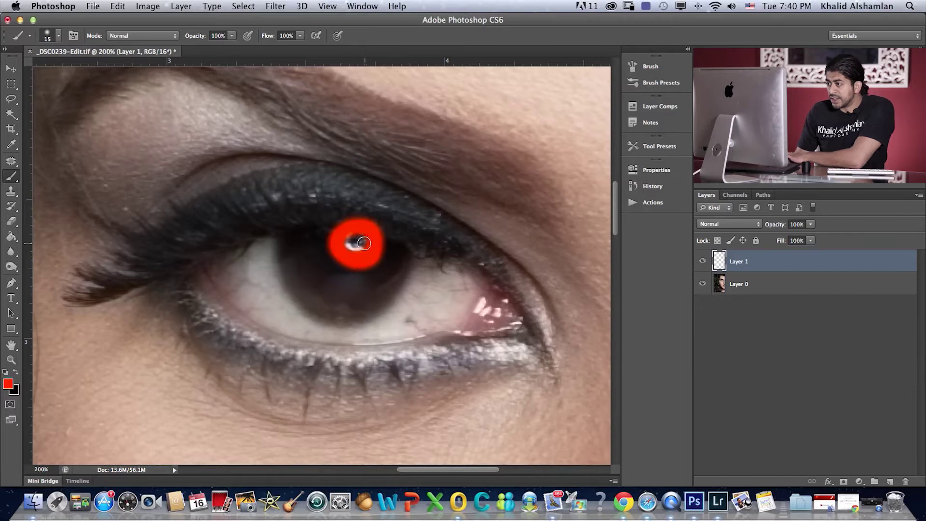
{"action": "key", "text": "super+z"}
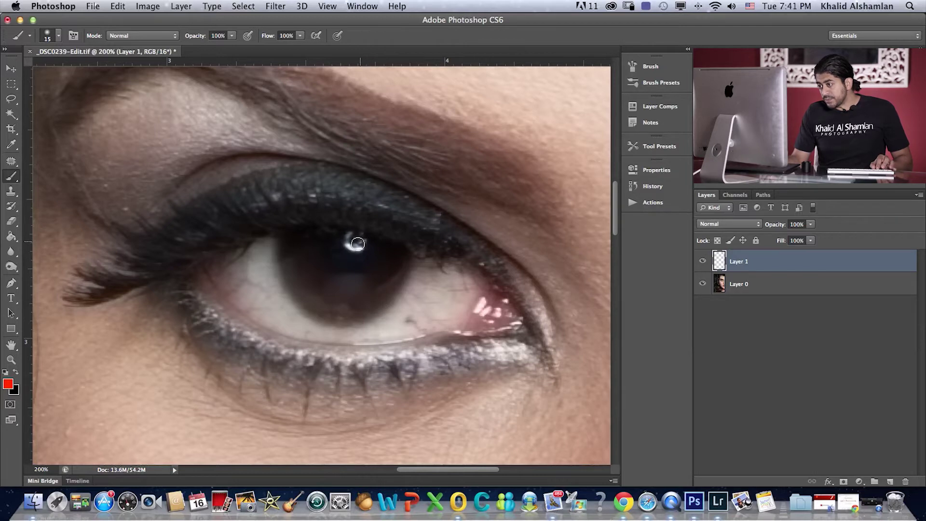
{"action": "mouse_move", "coordinate": [350, 300]}
{"action": "left_mouse_down"}
{"action": "mouse_move", "coordinate": [327, 296]}
{"action": "mouse_move", "coordinate": [349, 302]}
{"action": "left_mouse_up"}
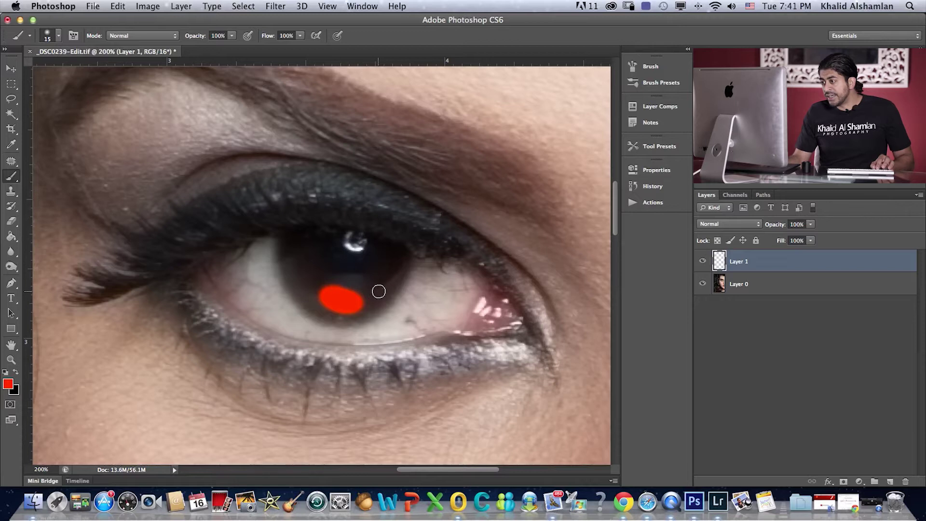
{"action": "key", "text": "super+z"}
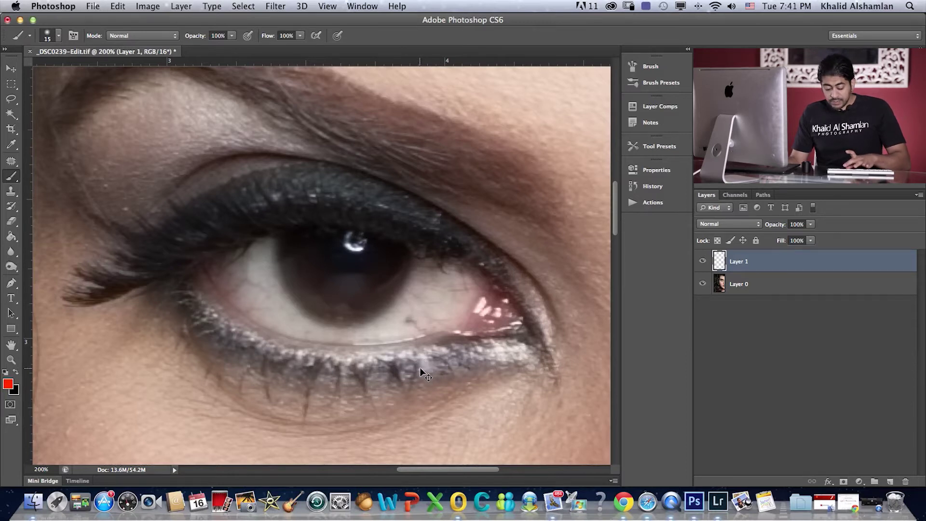
Delete the empty Layer 1 and add a Hue/Saturation adjustment layer above the portrait.
{"action": "key", "text": "super+minus"}
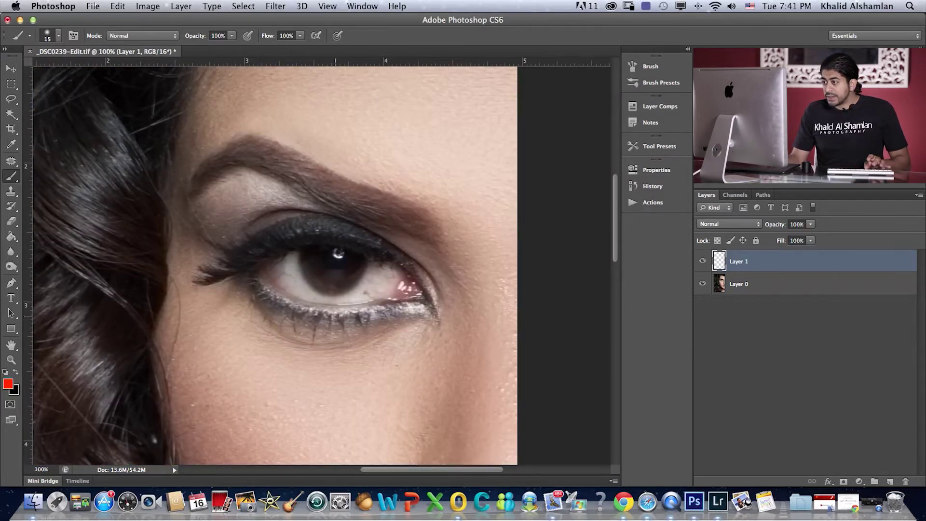
{"action": "mouse_move", "coordinate": [355, 334]}
{"action": "left_mouse_down"}
{"action": "mouse_move", "coordinate": [292, 341]}
{"action": "mouse_move", "coordinate": [347, 348]}
{"action": "left_mouse_up"}
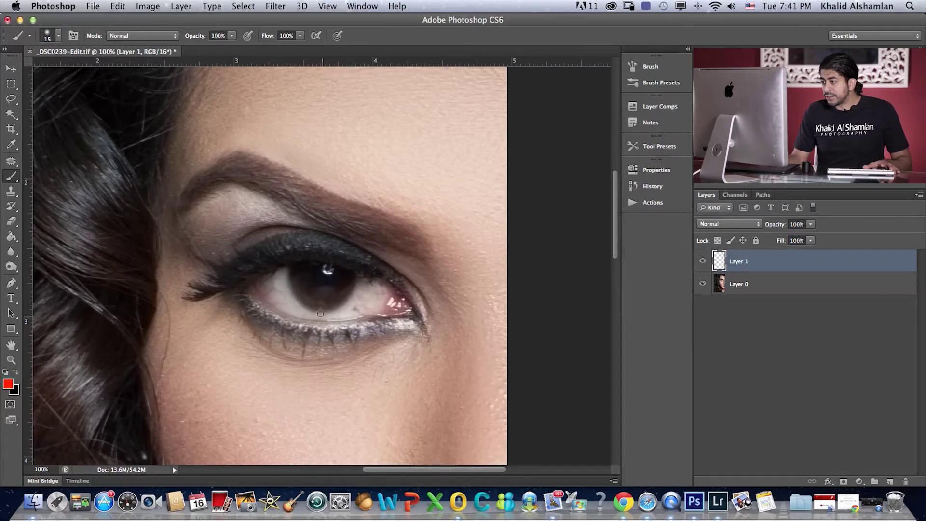
{"action": "left_click", "coordinate": [756, 290]}
{"action": "left_click", "coordinate": [759, 264]}
{"action": "key", "text": "BackSpace"}
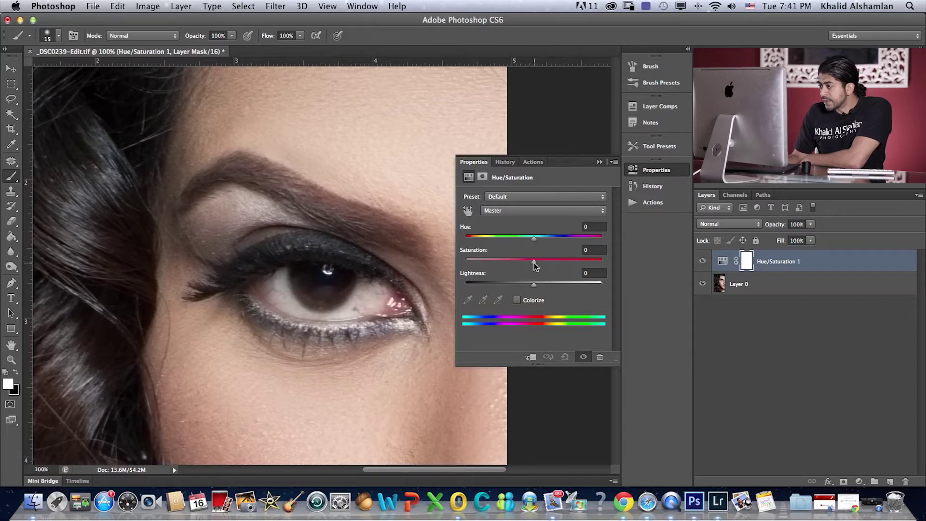
Lower the Hue/Saturation adjustment's saturation to -61 and collapse its settings.
{"action": "left_click_drag", "start_coordinate": [534, 261], "coordinate": [495, 260]}
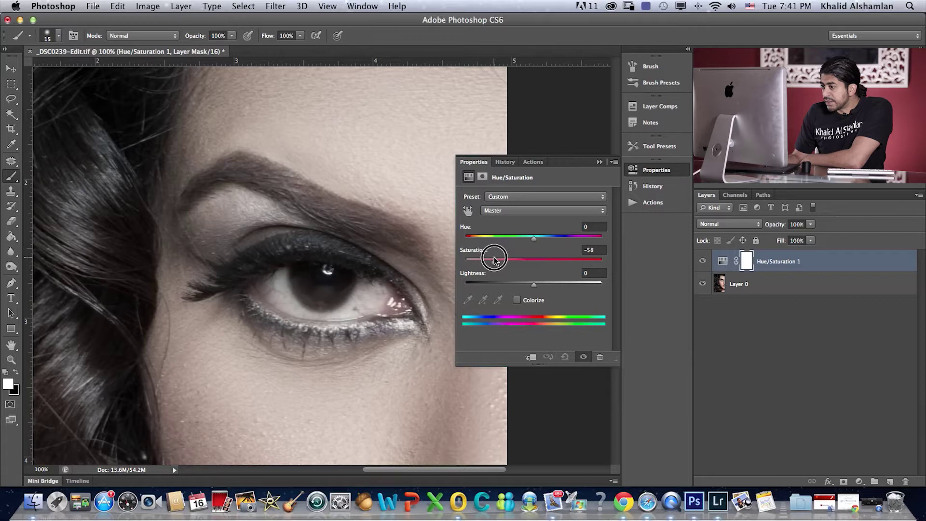
{"action": "left_click_drag", "start_coordinate": [495, 259], "coordinate": [492, 261]}
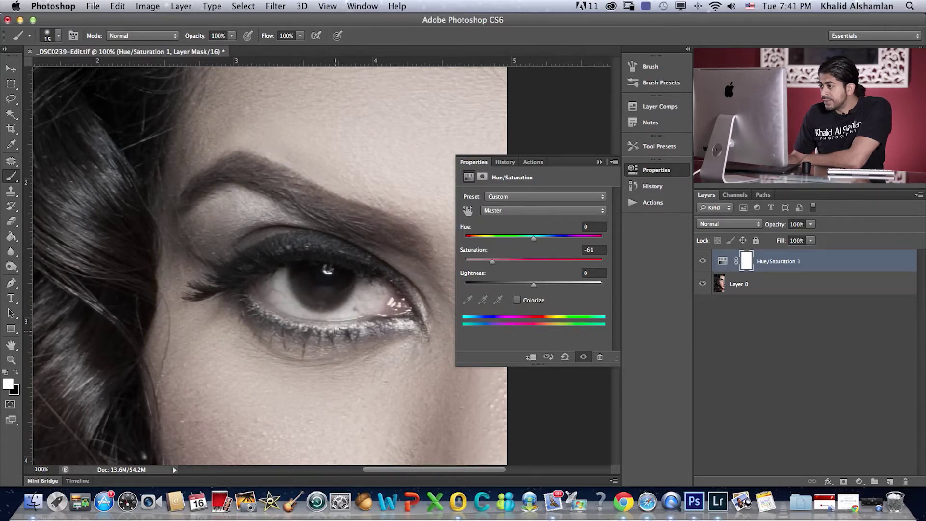
{"action": "left_click", "coordinate": [600, 162]}
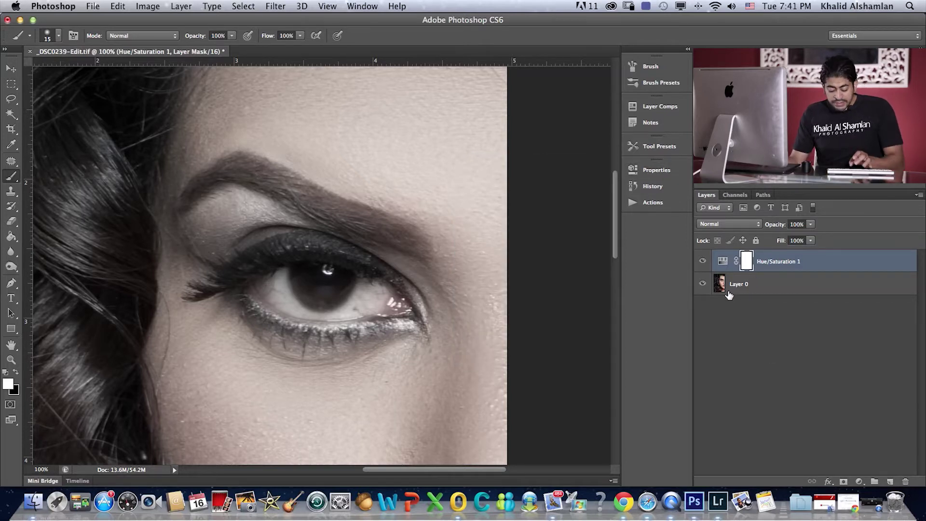
Invert the Hue/Saturation layer's mask to black, with the eye enlarged to 200%.
{"action": "key", "text": "super+i"}
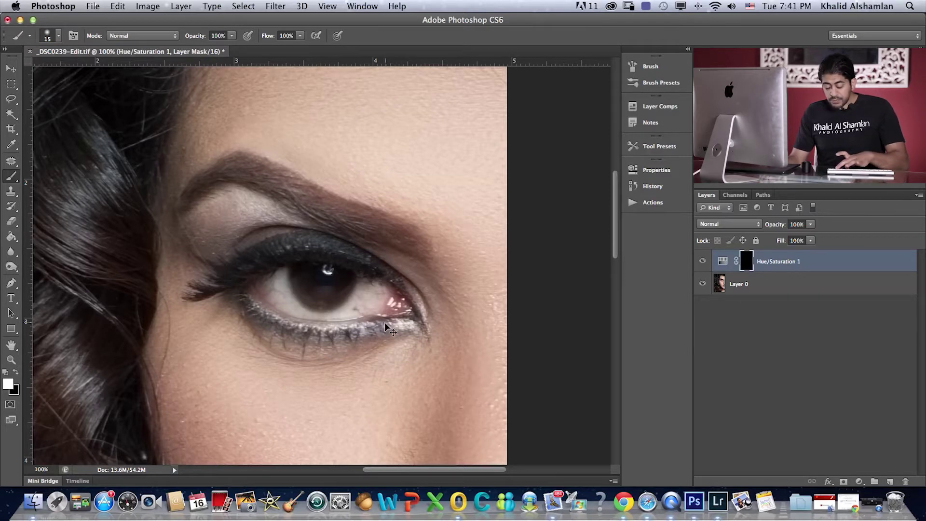
{"action": "key", "text": "super+equal"}
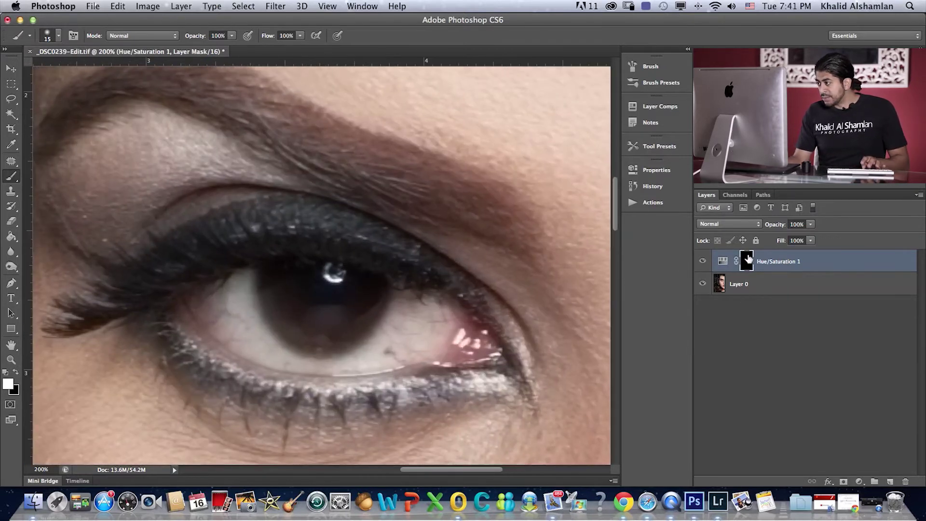
Paint white on the Hue/Saturation mask over the white of the eye on both sides of the iris, using brush sizes 30 and 25.
{"action": "left_click_drag", "start_coordinate": [404, 357], "coordinate": [451, 319]}
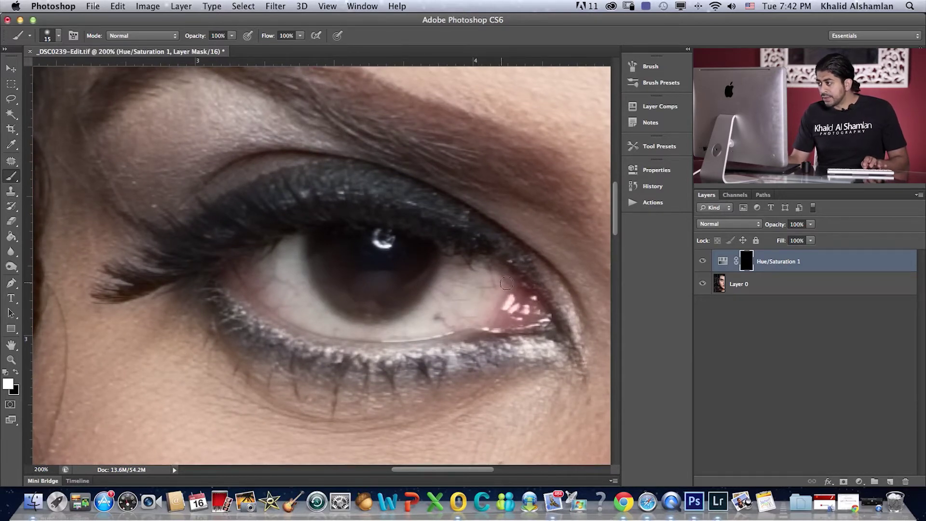
{"action": "key", "text": "bracketright"}
{"action": "key", "text": "bracketright"}
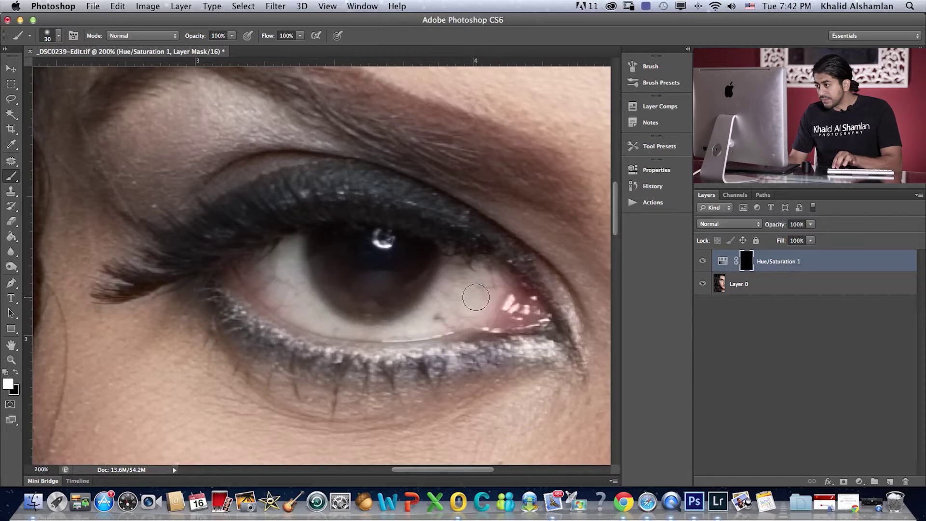
{"action": "mouse_move", "coordinate": [472, 298]}
{"action": "left_mouse_down"}
{"action": "mouse_move", "coordinate": [480, 281]}
{"action": "mouse_move", "coordinate": [480, 296]}
{"action": "mouse_move", "coordinate": [459, 314]}
{"action": "mouse_move", "coordinate": [416, 328]}
{"action": "mouse_move", "coordinate": [459, 265]}
{"action": "mouse_move", "coordinate": [415, 328]}
{"action": "mouse_move", "coordinate": [317, 325]}
{"action": "mouse_move", "coordinate": [294, 297]}
{"action": "mouse_move", "coordinate": [298, 273]}
{"action": "mouse_move", "coordinate": [290, 270]}
{"action": "mouse_move", "coordinate": [281, 290]}
{"action": "mouse_move", "coordinate": [257, 271]}
{"action": "mouse_move", "coordinate": [269, 294]}
{"action": "mouse_move", "coordinate": [310, 325]}
{"action": "mouse_move", "coordinate": [248, 265]}
{"action": "mouse_move", "coordinate": [281, 248]}
{"action": "mouse_move", "coordinate": [302, 285]}
{"action": "left_mouse_up"}
{"action": "key", "text": "bracketleft"}
{"action": "mouse_move", "coordinate": [493, 288]}
{"action": "left_mouse_down"}
{"action": "mouse_move", "coordinate": [501, 270]}
{"action": "mouse_move", "coordinate": [483, 270]}
{"action": "left_mouse_up"}
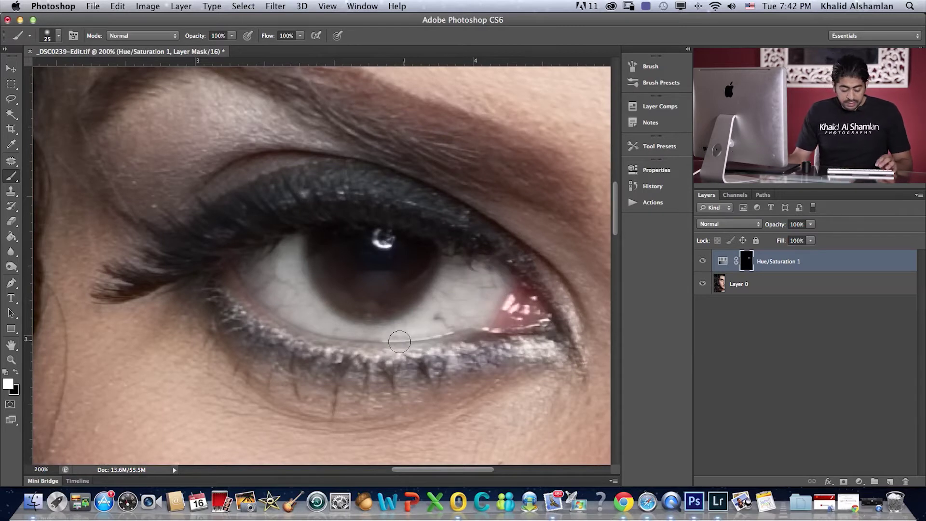
Refine the mask with the size 25 brush, painting black along the lower lid rim and white along the lower edge of the eye white.
{"action": "key", "text": "x"}
{"action": "mouse_move", "coordinate": [422, 352]}
{"action": "left_mouse_down"}
{"action": "mouse_move", "coordinate": [282, 338]}
{"action": "mouse_move", "coordinate": [427, 366]}
{"action": "mouse_move", "coordinate": [408, 353]}
{"action": "left_mouse_up"}
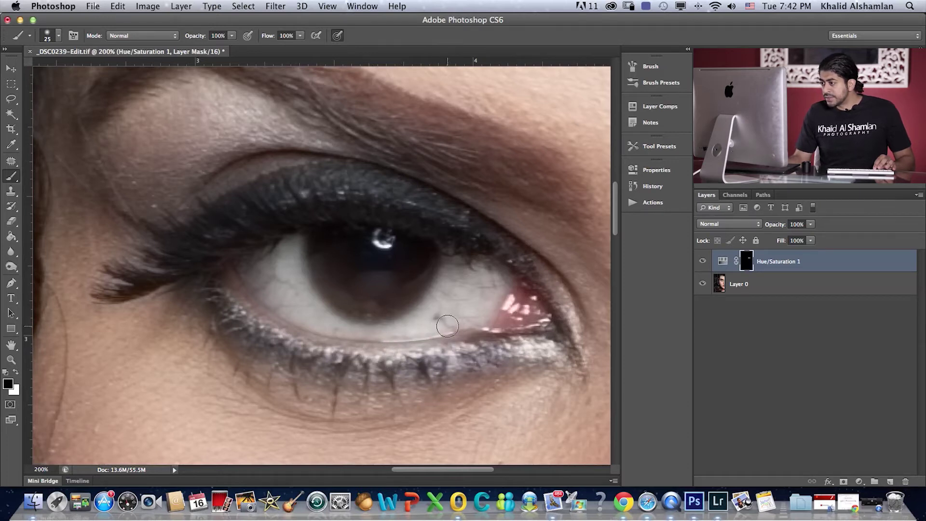
{"action": "key", "text": "x"}
{"action": "left_click", "coordinate": [408, 328]}
{"action": "mouse_move", "coordinate": [407, 327]}
{"action": "left_mouse_down"}
{"action": "mouse_move", "coordinate": [318, 321]}
{"action": "mouse_move", "coordinate": [341, 326]}
{"action": "mouse_move", "coordinate": [303, 315]}
{"action": "mouse_move", "coordinate": [336, 323]}
{"action": "mouse_move", "coordinate": [304, 313]}
{"action": "mouse_move", "coordinate": [270, 286]}
{"action": "mouse_move", "coordinate": [383, 330]}
{"action": "mouse_move", "coordinate": [366, 328]}
{"action": "mouse_move", "coordinate": [357, 326]}
{"action": "mouse_move", "coordinate": [476, 320]}
{"action": "left_mouse_up"}
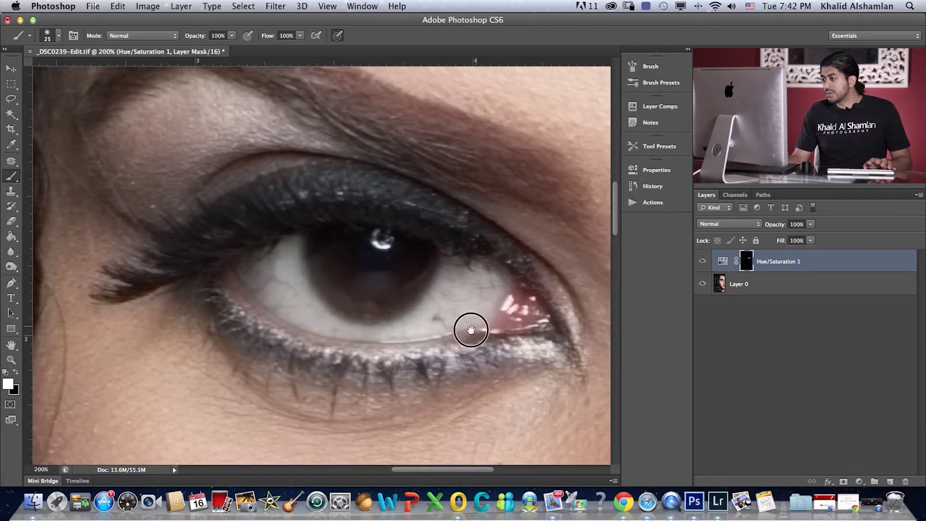
Add a new empty layer above the Hue/Saturation adjustment and switch to the Spot Healing Brush.
{"action": "left_click_drag", "start_coordinate": [471, 325], "coordinate": [409, 329]}
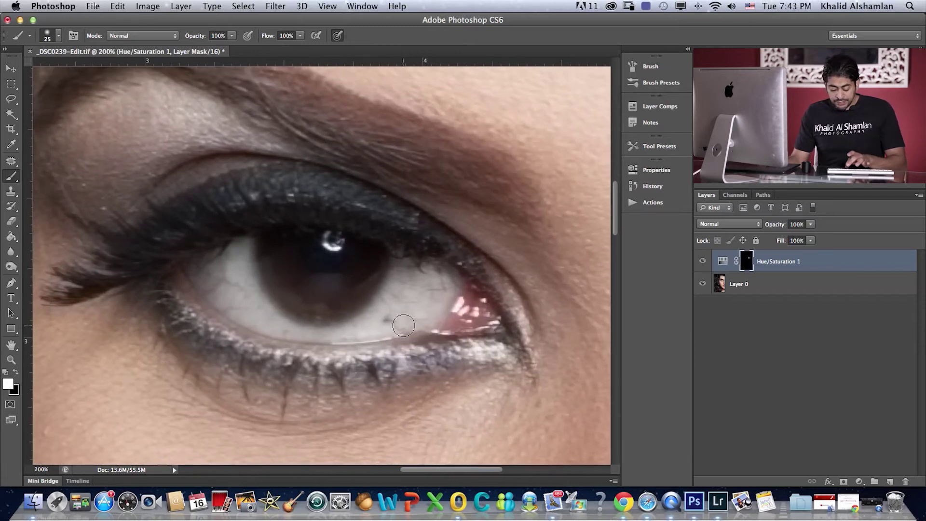
{"action": "key", "text": "super+0"}
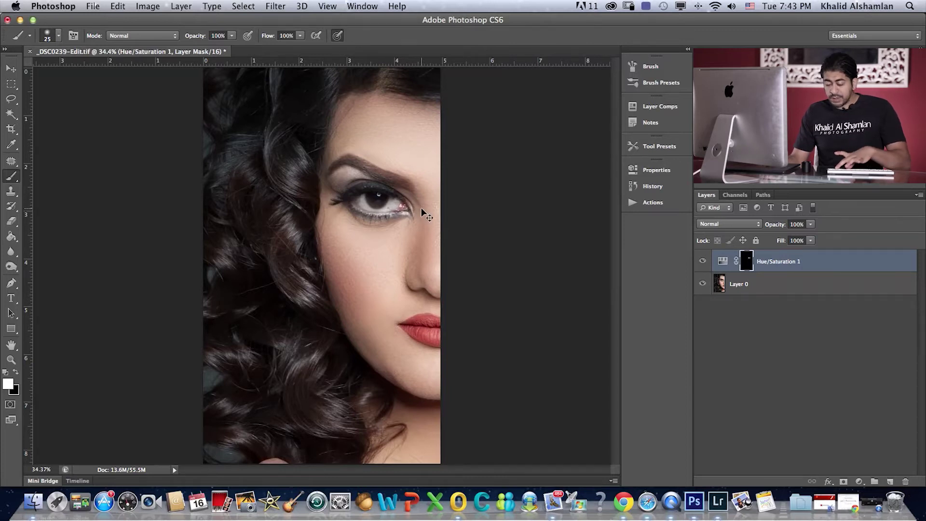
{"action": "key", "text": "super+1"}
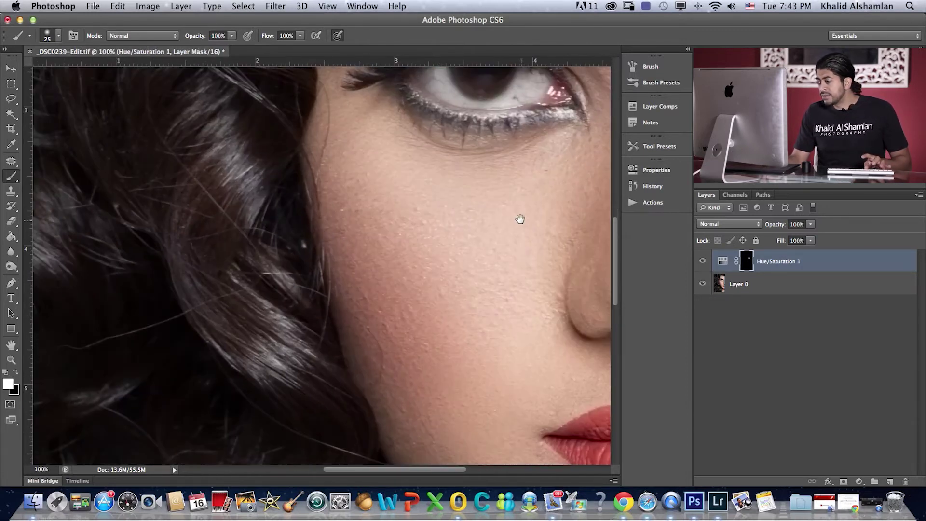
{"action": "left_click_drag", "start_coordinate": [522, 224], "coordinate": [459, 352]}
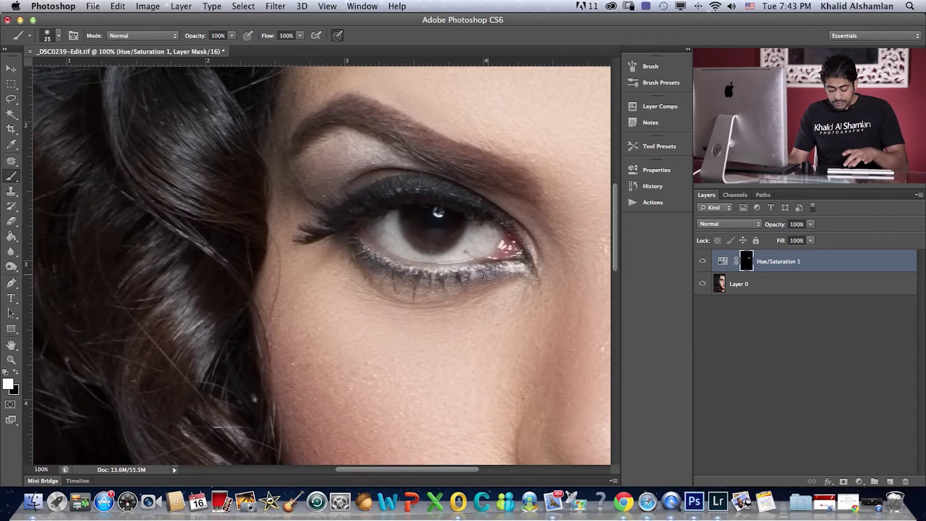
{"action": "key", "text": "super+equal"}
{"action": "left_click_drag", "start_coordinate": [502, 320], "coordinate": [316, 343]}
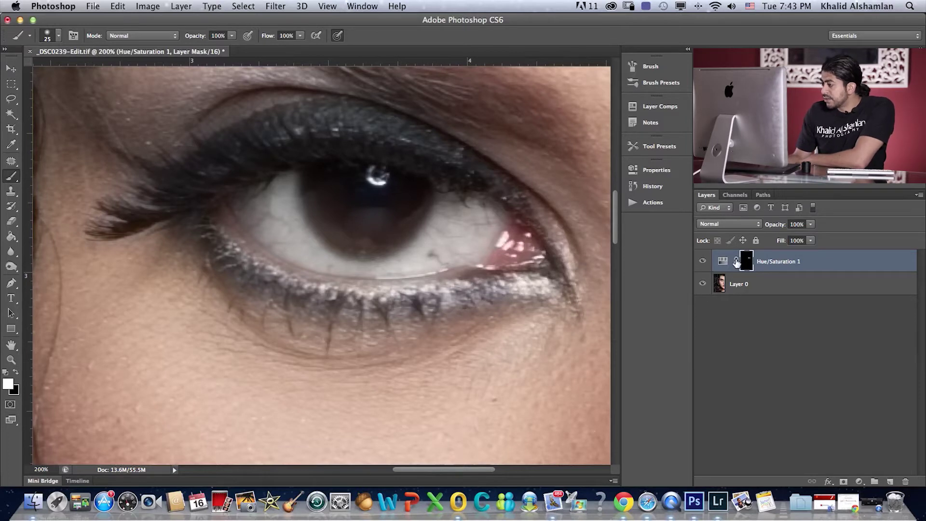
{"action": "left_click", "coordinate": [891, 482]}
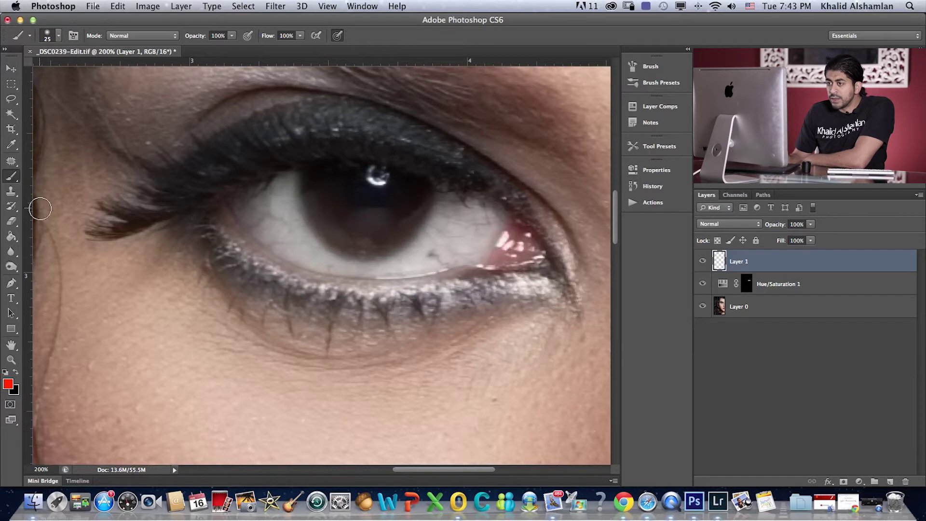
{"action": "left_click", "coordinate": [12, 163]}
{"action": "left_click", "coordinate": [65, 160]}
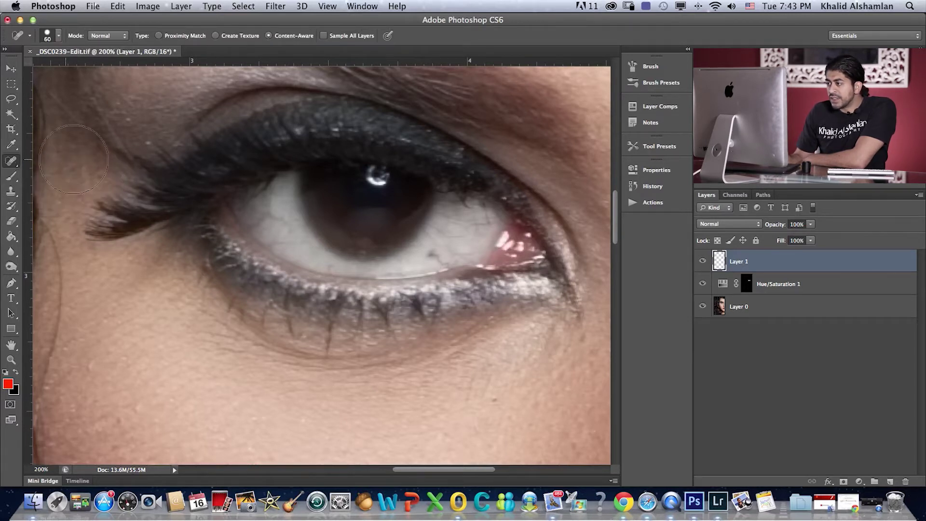
Reduce the Spot Healing Brush size to 9 and turn on Sample All Layers.
{"action": "key", "text": "bracketleft"}
{"action": "key", "text": "bracketleft"}
{"action": "key", "text": "bracketleft"}
{"action": "key", "text": "bracketleft"}
{"action": "key", "text": "bracketleft"}
{"action": "key", "text": "bracketleft"}
{"action": "key", "text": "bracketleft"}
{"action": "key", "text": "bracketleft"}
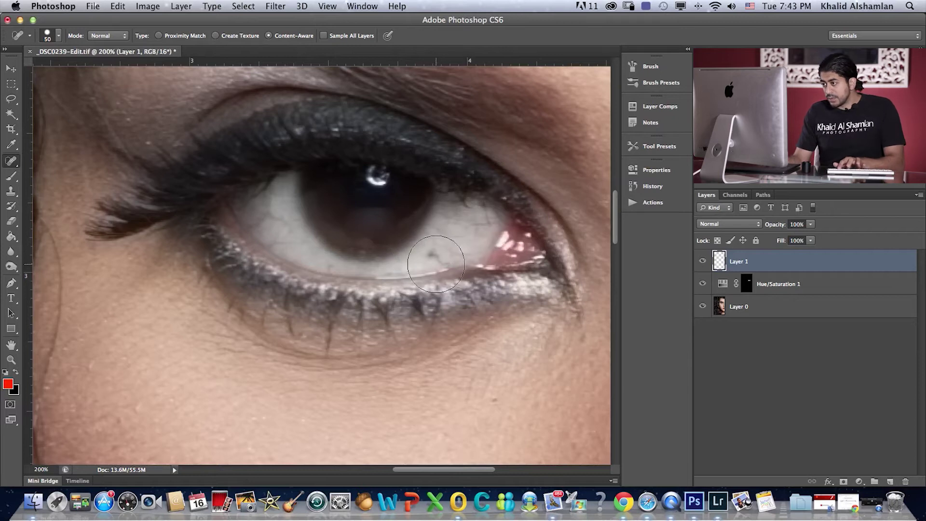
{"action": "key", "text": "bracketleft"}
{"action": "key", "text": "bracketleft"}
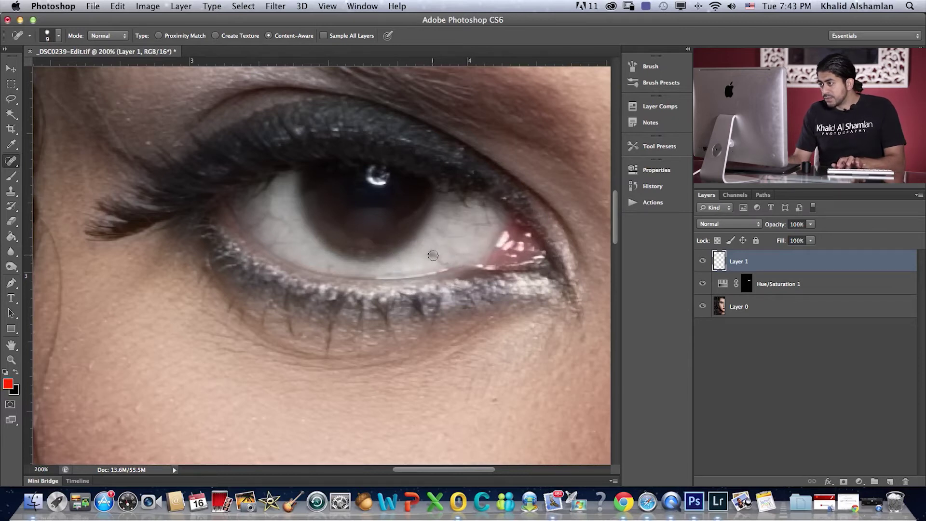
{"action": "left_click", "coordinate": [324, 35]}
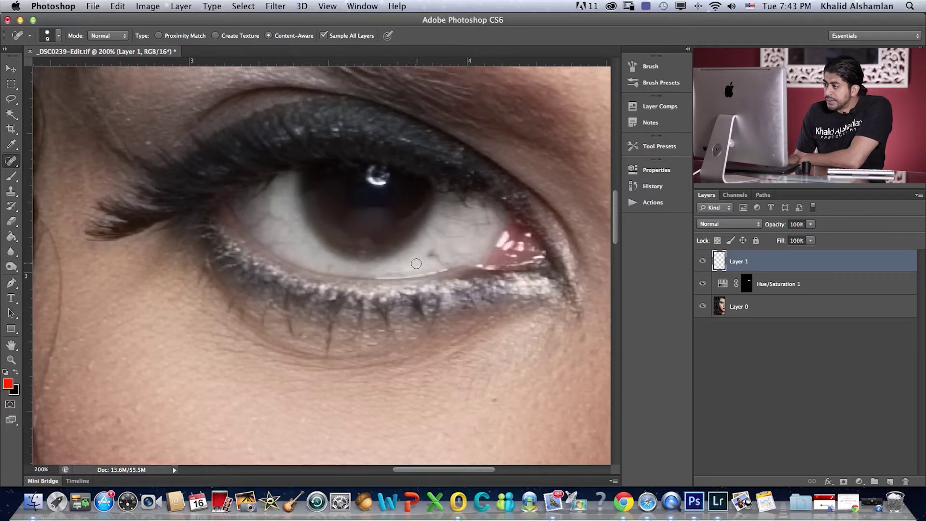
Heal the dark spot and the veins in the eye white on both sides of the iris on Layer 1.
{"action": "left_click_drag", "start_coordinate": [430, 255], "coordinate": [463, 269]}
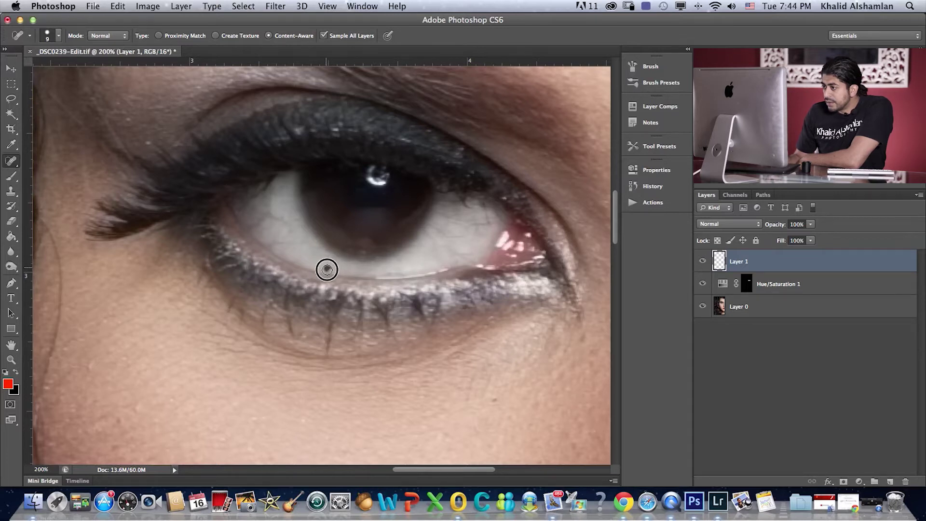
{"action": "mouse_move", "coordinate": [296, 235]}
{"action": "left_mouse_down"}
{"action": "mouse_move", "coordinate": [268, 211]}
{"action": "mouse_move", "coordinate": [274, 241]}
{"action": "mouse_move", "coordinate": [308, 240]}
{"action": "mouse_move", "coordinate": [288, 218]}
{"action": "left_mouse_up"}
{"action": "left_click", "coordinate": [281, 224]}
{"action": "left_click", "coordinate": [296, 219]}
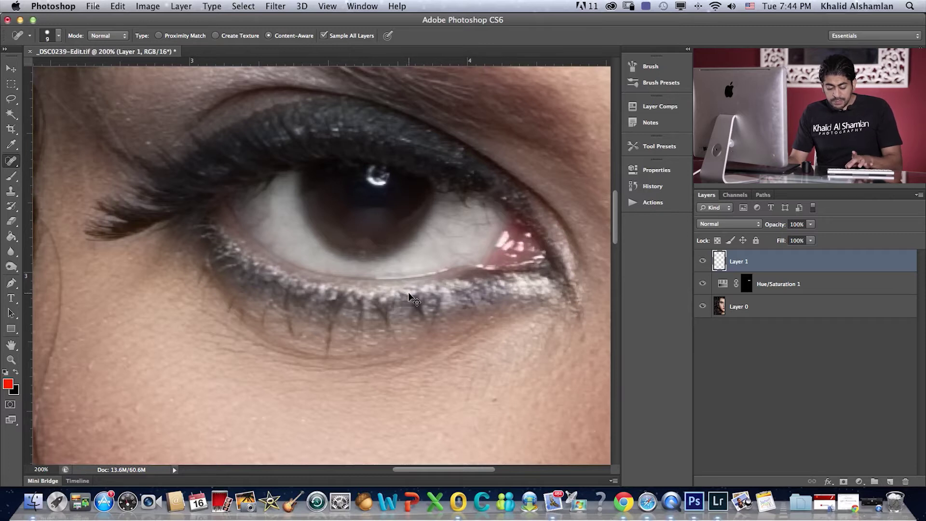
Examine the retouched eye within the whole portrait and at 100% magnification.
{"action": "key", "text": "super+minus"}
{"action": "key", "text": "super+minus"}
{"action": "key", "text": "super+minus"}
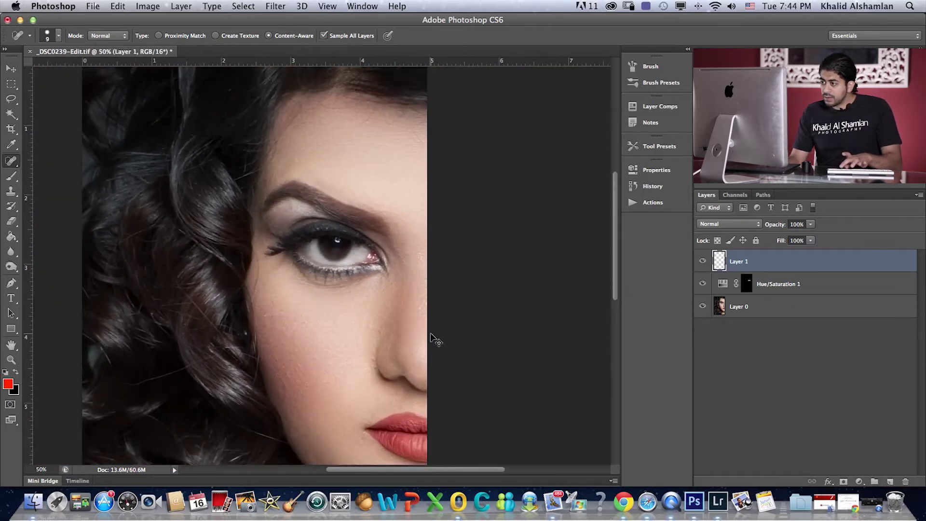
{"action": "key", "text": "super+minus"}
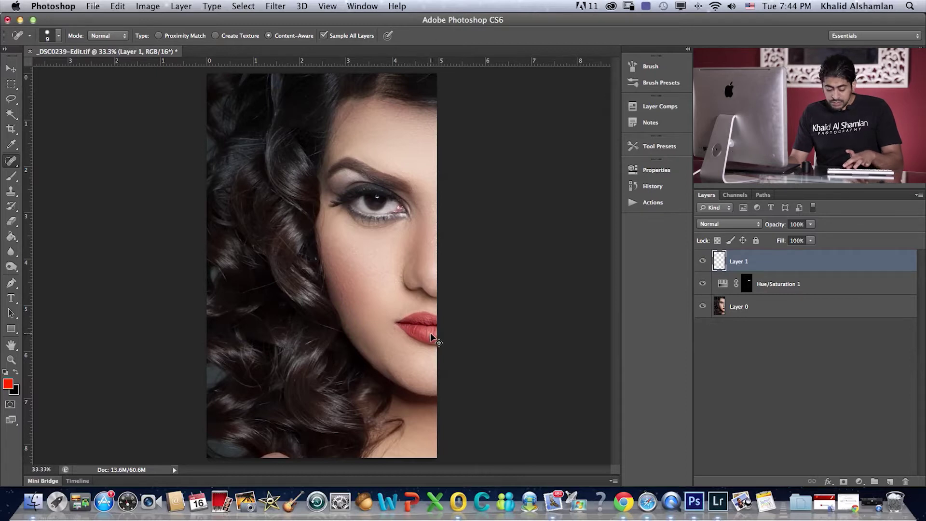
{"action": "key", "text": "super+plus"}
{"action": "key", "text": "super+plus"}
{"action": "key", "text": "super+plus"}
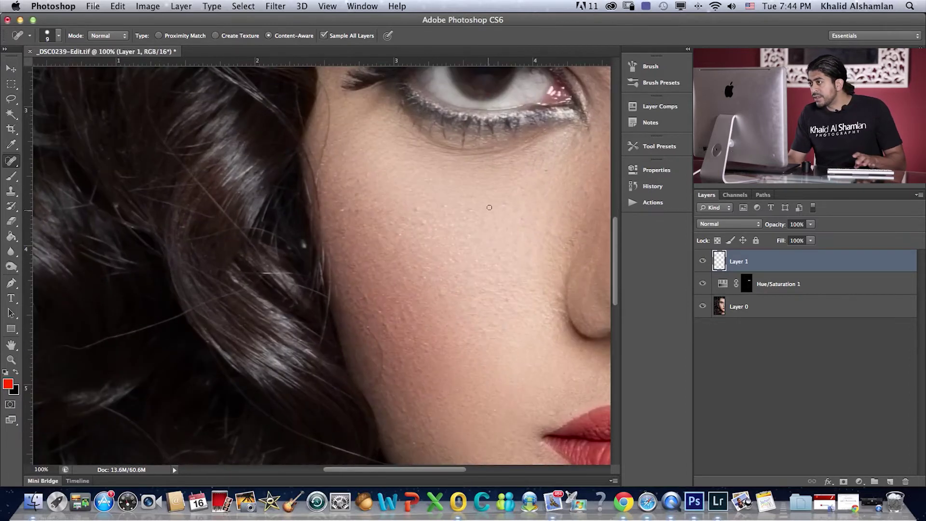
{"action": "scroll", "coordinate": [522, 177], "scroll_direction": "up", "scroll_amount": 5}
{"action": "scroll", "coordinate": [522, 178], "scroll_direction": "right", "scroll_amount": 3}
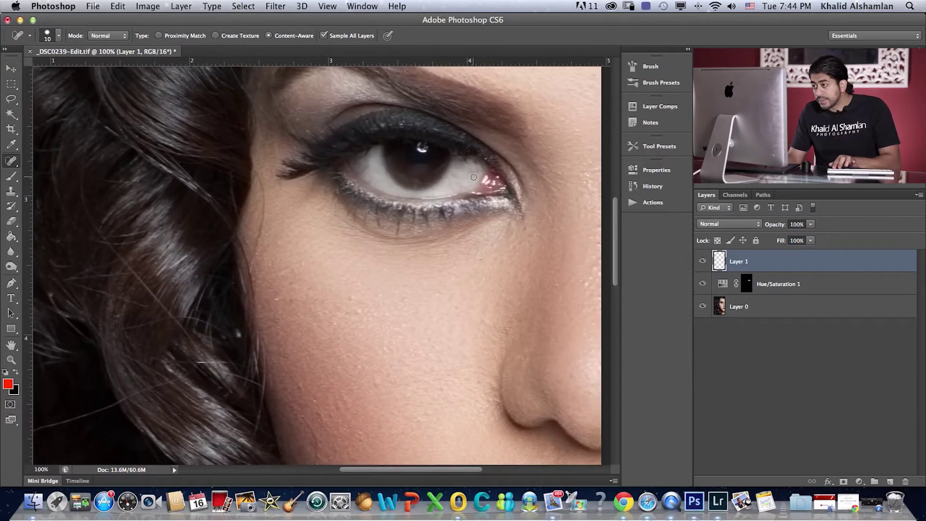
Try healing the eye white between the iris and the inner corner, and undo the last healing stroke.
{"action": "mouse_move", "coordinate": [455, 176]}
{"action": "left_mouse_down"}
{"action": "mouse_move", "coordinate": [472, 177]}
{"action": "mouse_move", "coordinate": [456, 184]}
{"action": "left_mouse_up"}
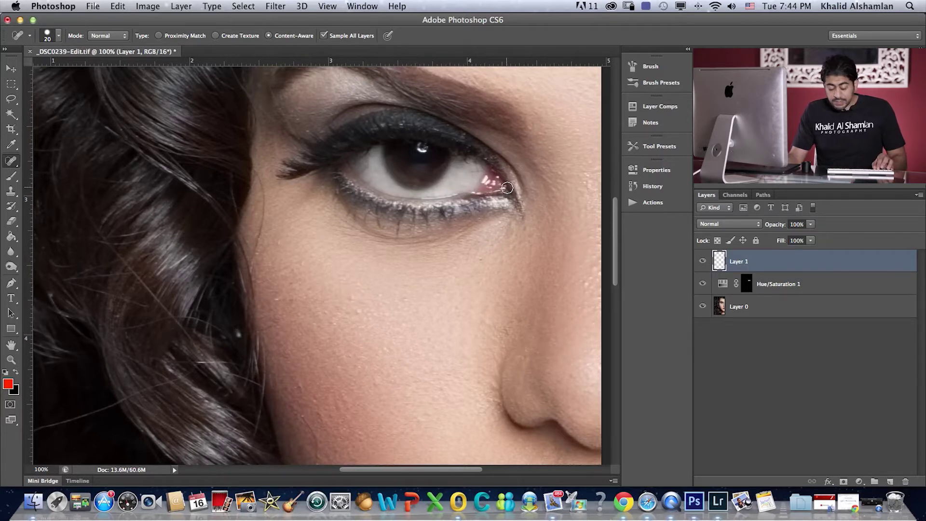
{"action": "key", "text": "super+z"}
{"action": "key", "text": "super+z"}
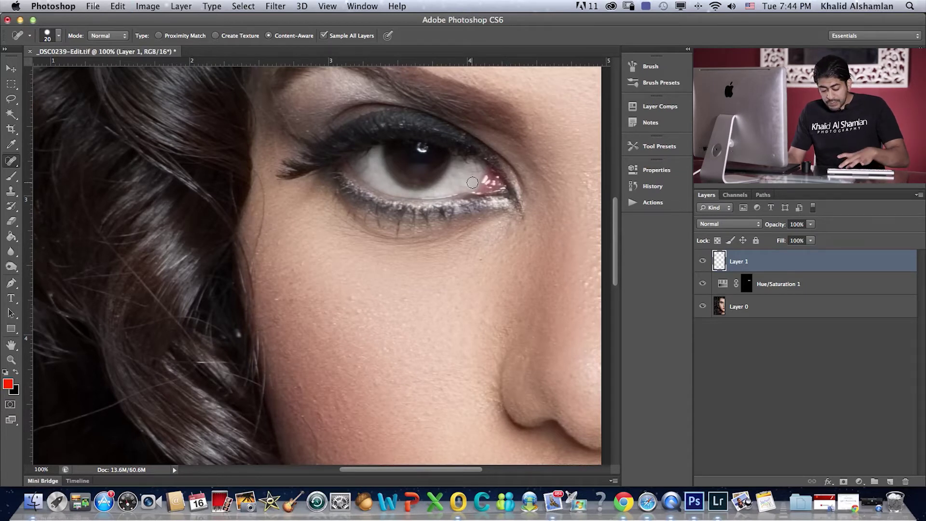
Heal the fine veins between the iris and the inner eye corner at 300%, using Spot Healing Brush sizes 10 and 7.
{"action": "key", "text": "super+equal"}
{"action": "key", "text": "super+equal"}
{"action": "mouse_move", "coordinate": [482, 208]}
{"action": "left_mouse_down"}
{"action": "mouse_move", "coordinate": [410, 296]}
{"action": "mouse_move", "coordinate": [424, 302]}
{"action": "mouse_move", "coordinate": [367, 367]}
{"action": "mouse_move", "coordinate": [383, 356]}
{"action": "left_mouse_up"}
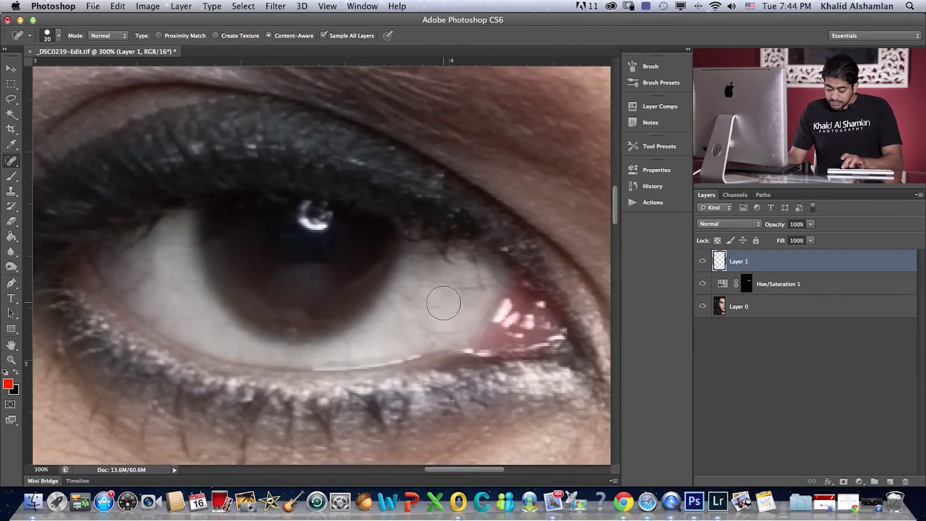
{"action": "key", "text": "bracketleft"}
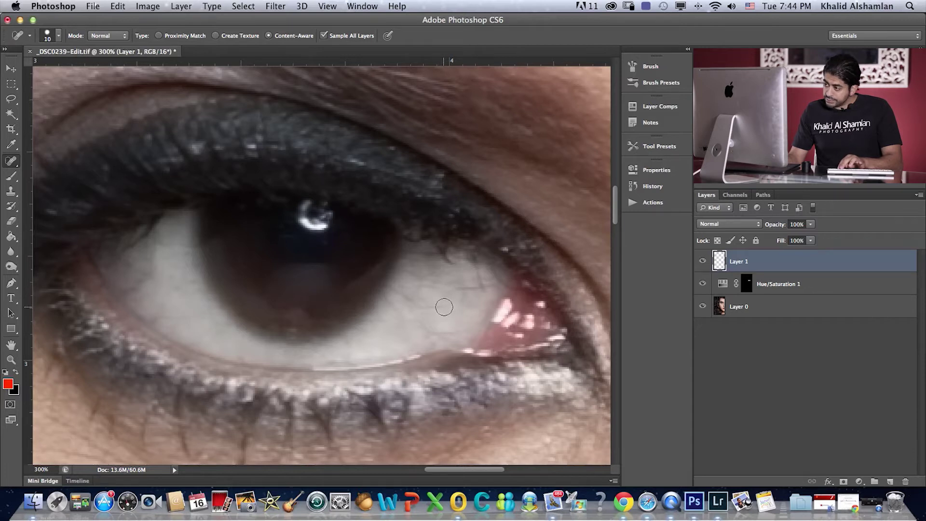
{"action": "left_click_drag", "start_coordinate": [443, 307], "coordinate": [408, 299]}
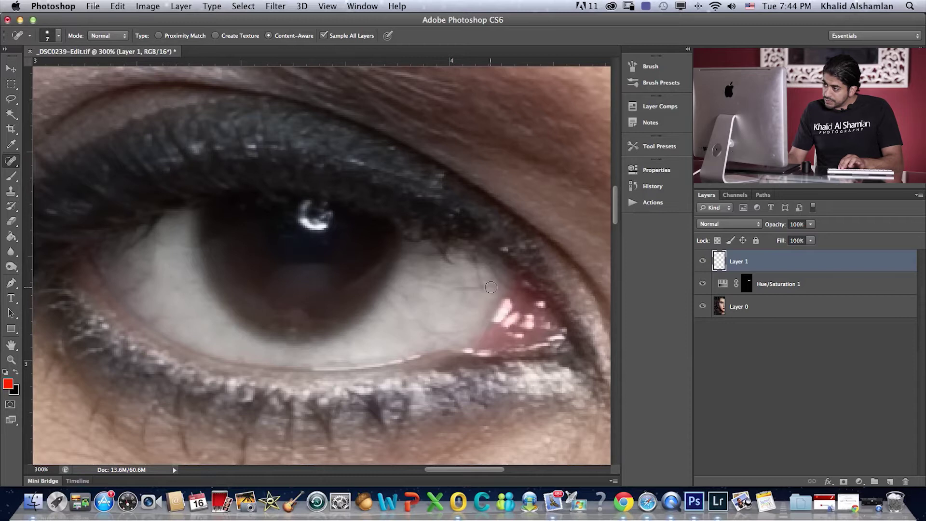
{"action": "left_click_drag", "start_coordinate": [488, 285], "coordinate": [423, 283]}
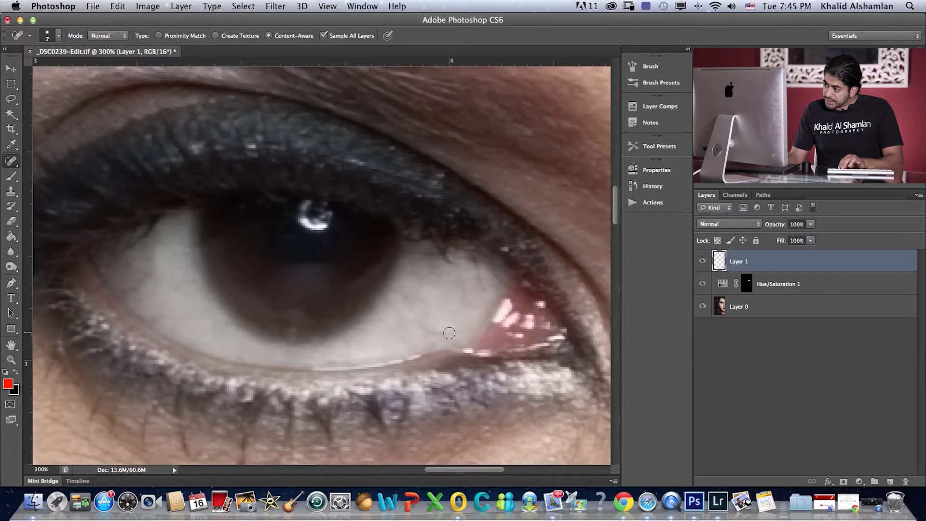
{"action": "left_click_drag", "start_coordinate": [463, 334], "coordinate": [403, 319]}
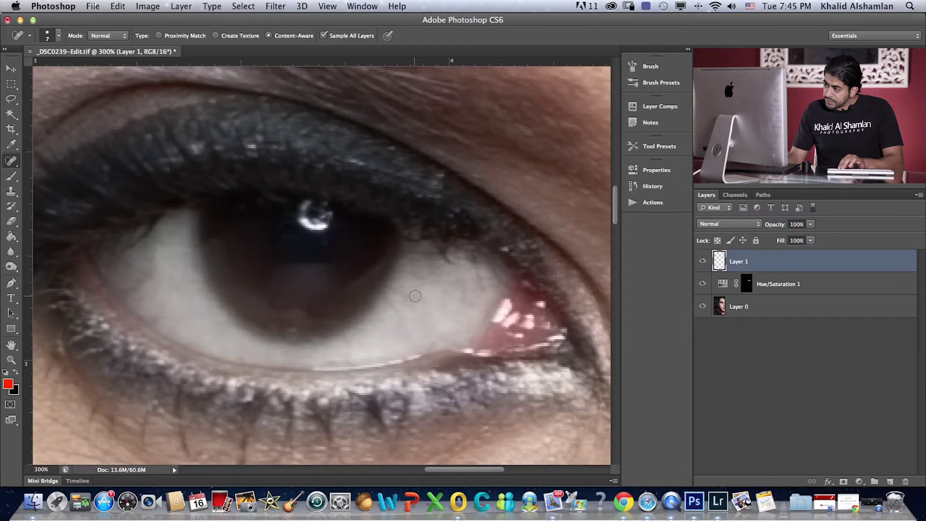
Smooth the remaining blemishes in the eye white beside the iris with the Spot Healing Brush at size 15.
{"action": "key", "text": "bracketright"}
{"action": "left_click", "coordinate": [407, 326]}
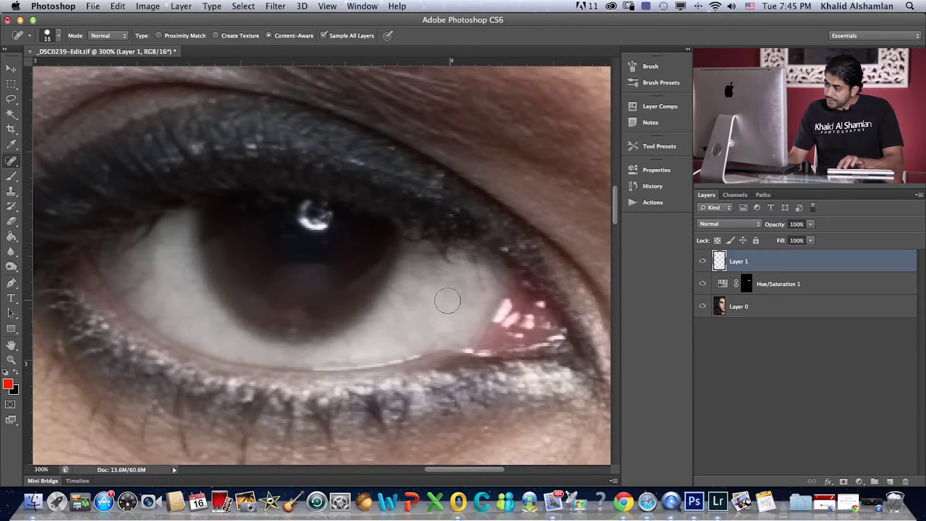
{"action": "left_click_drag", "start_coordinate": [420, 302], "coordinate": [414, 302]}
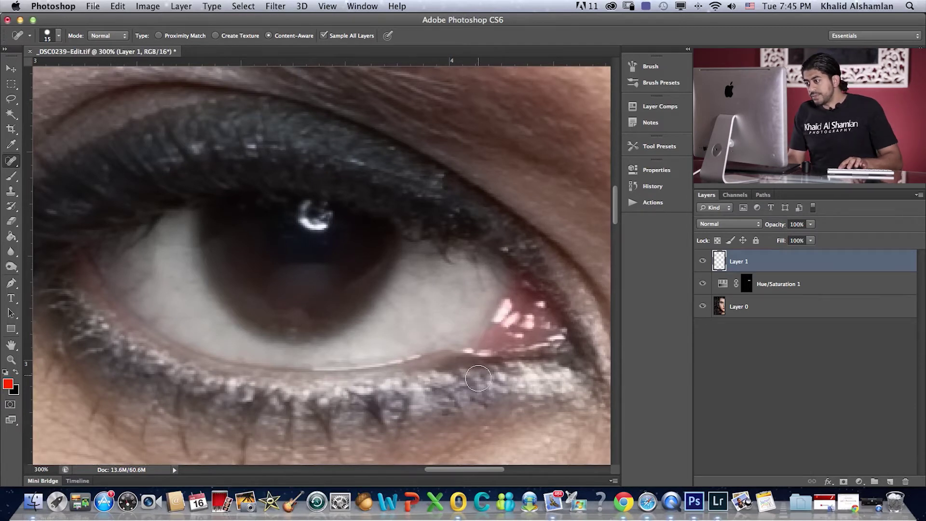
{"action": "left_click_drag", "start_coordinate": [394, 326], "coordinate": [400, 327]}
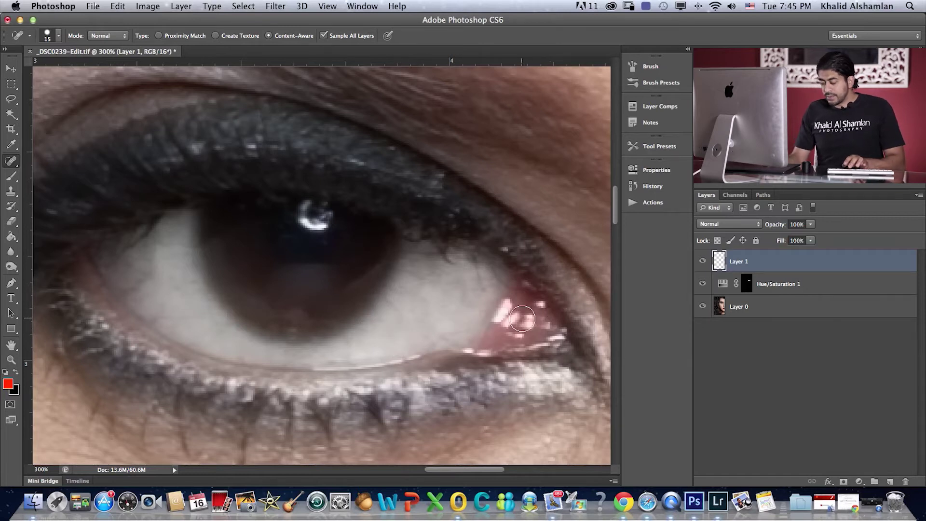
Compare the whole portrait with and without the Hue/Saturation 1 adjustment.
{"action": "key", "text": "super+minus"}
{"action": "key", "text": "super+minus"}
{"action": "key", "text": "super+minus"}
{"action": "key", "text": "super+minus"}
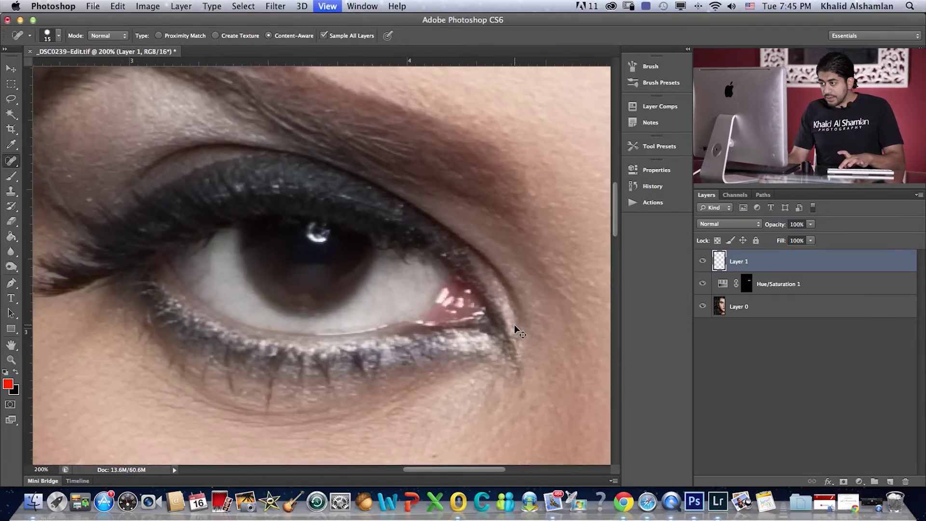
{"action": "key", "text": "super+minus"}
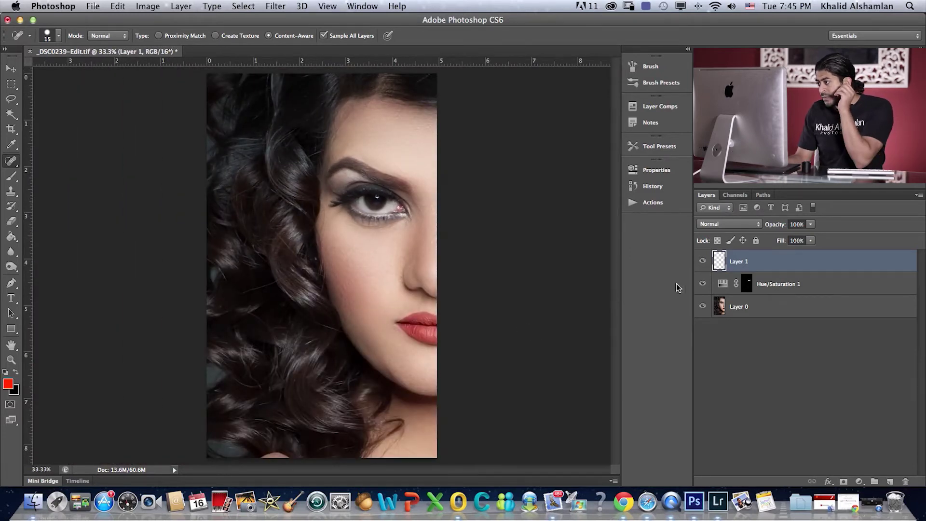
{"action": "left_click", "coordinate": [717, 287]}
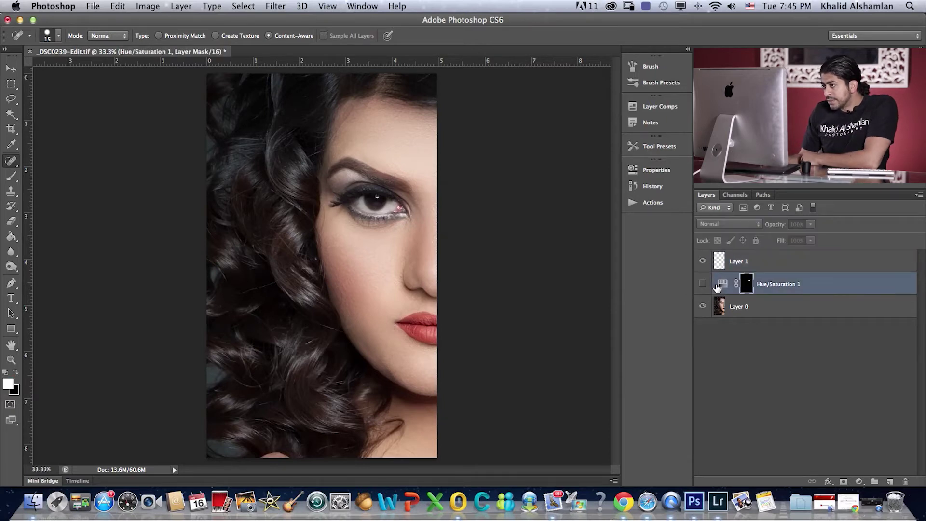
{"action": "left_click", "coordinate": [703, 283]}
{"action": "left_click", "coordinate": [703, 285]}
{"action": "left_click", "coordinate": [711, 287]}
{"action": "left_click", "coordinate": [712, 288]}
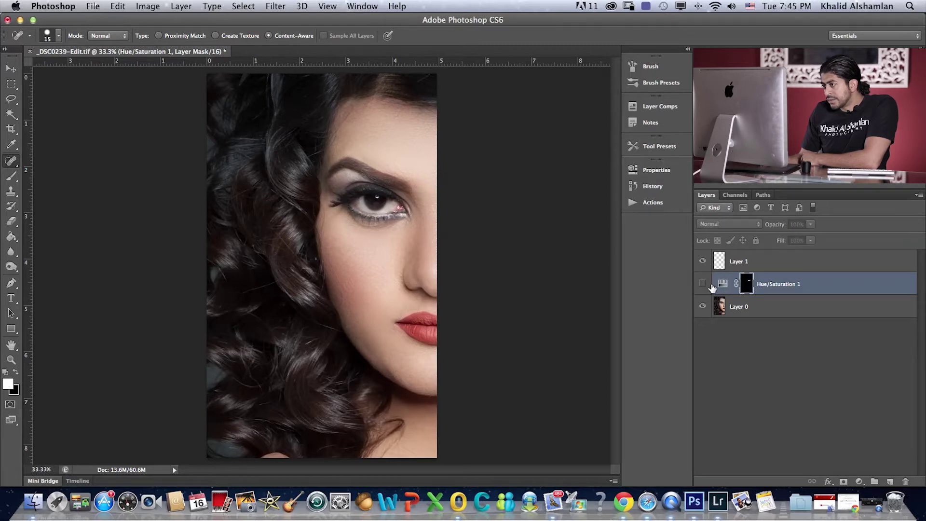
{"action": "left_click", "coordinate": [713, 288]}
{"action": "left_click", "coordinate": [704, 285]}
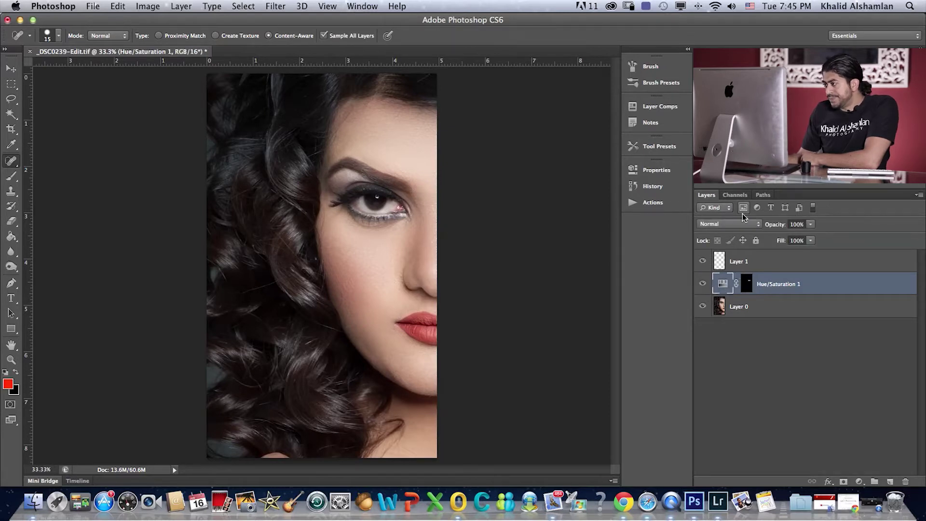
Compare the whole portrait with and without the healing work on Layer 1.
{"action": "left_click", "coordinate": [705, 261]}
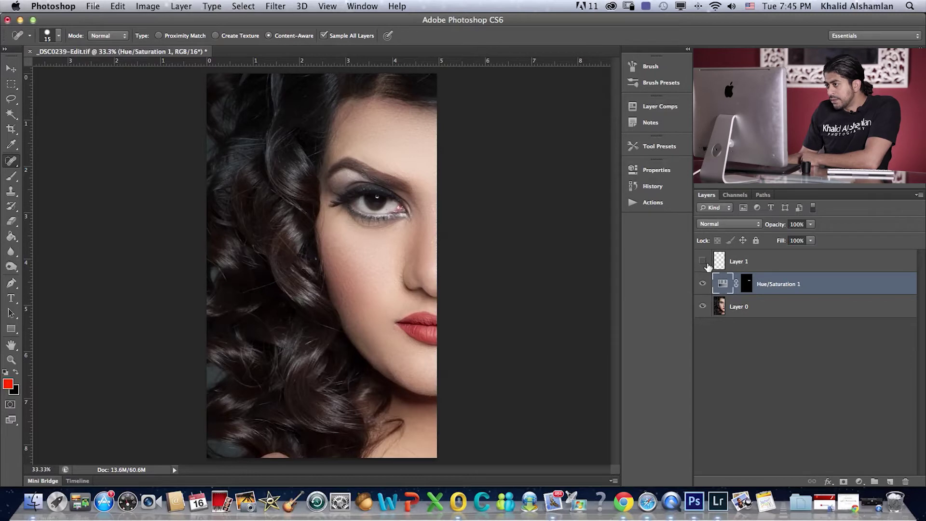
{"action": "left_click", "coordinate": [703, 262]}
{"action": "left_click", "coordinate": [704, 262]}
{"action": "left_click", "coordinate": [703, 262]}
{"action": "left_click", "coordinate": [704, 262]}
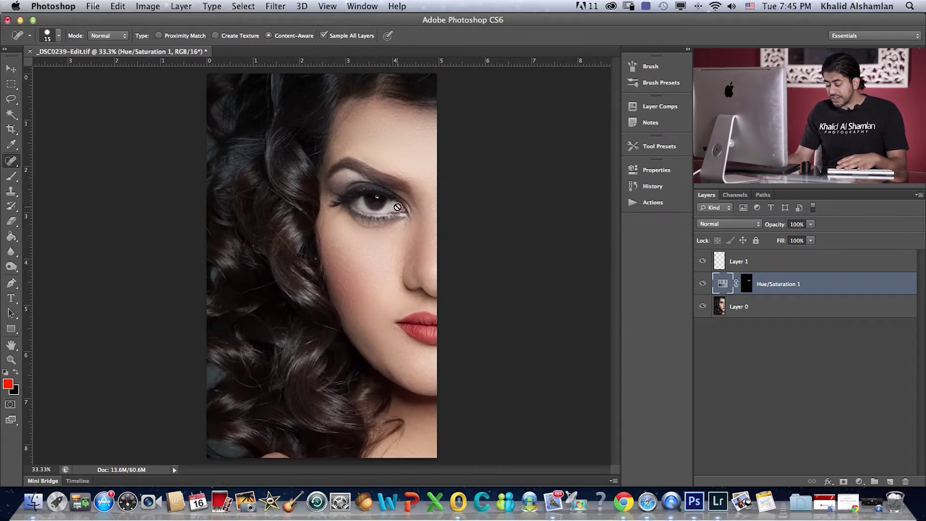
Add a Curves adjustment layer above Layer 1 and raise the middle of its RGB curve strongly.
{"action": "key", "text": "super+plus"}
{"action": "key", "text": "super+plus"}
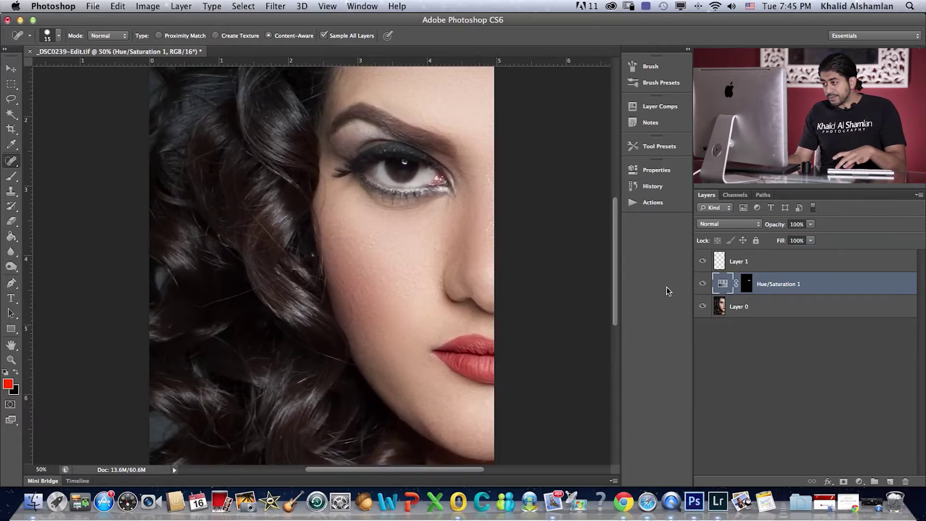
{"action": "left_click_drag", "start_coordinate": [477, 206], "coordinate": [375, 303]}
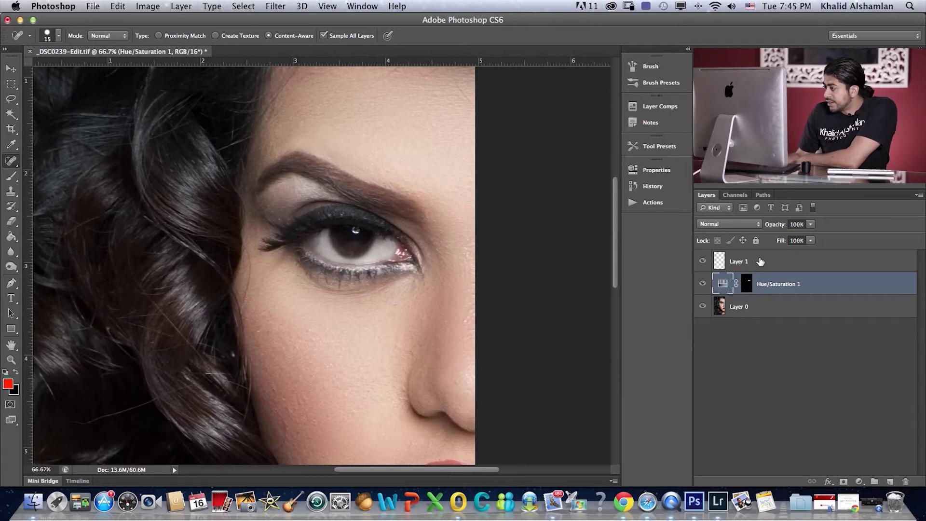
{"action": "left_click", "coordinate": [760, 261]}
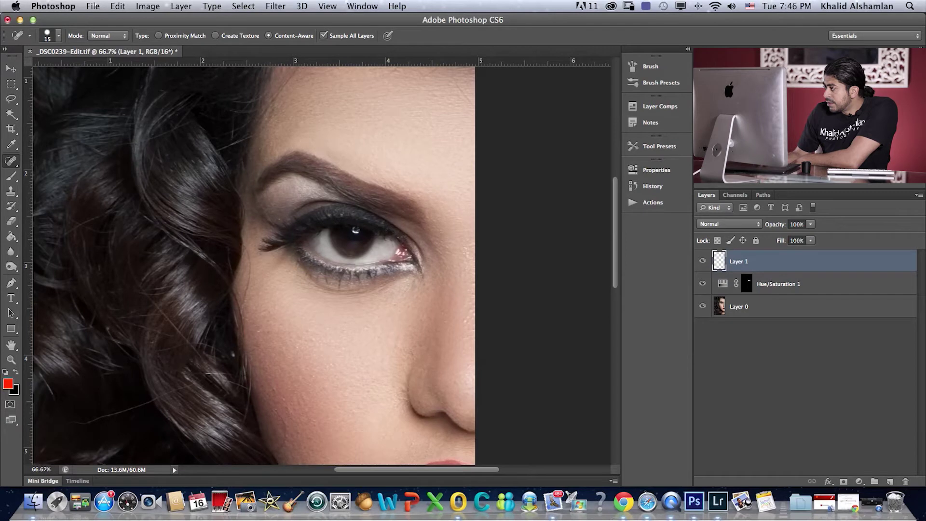
{"action": "key", "text": "super+m"}
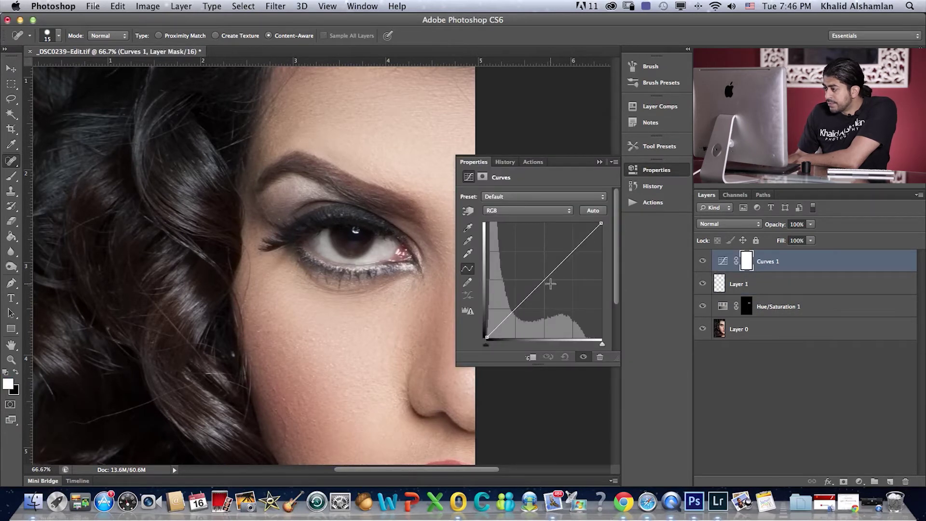
{"action": "left_click_drag", "start_coordinate": [543, 284], "coordinate": [533, 254]}
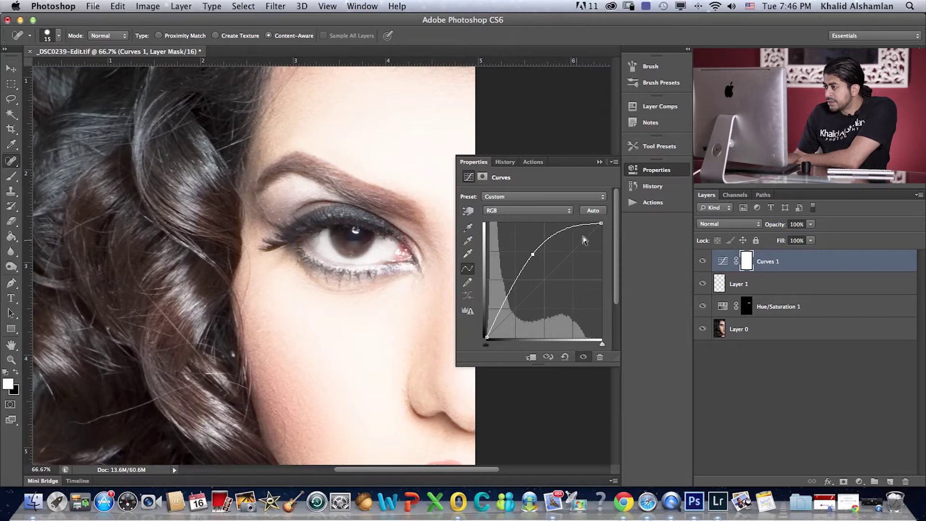
{"action": "left_click", "coordinate": [598, 163]}
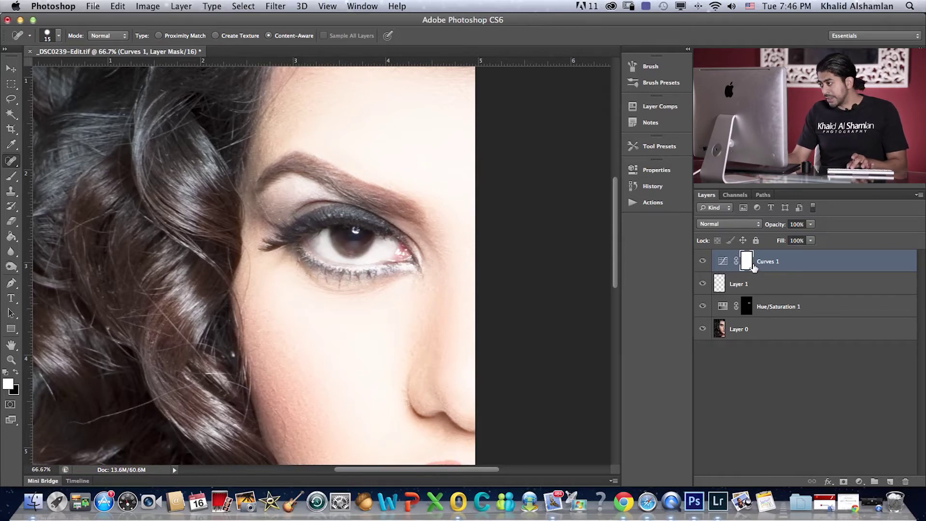
Invert the Curves 1 layer mask to black and ready a white Brush at size 70.
{"action": "key", "text": "super+i"}
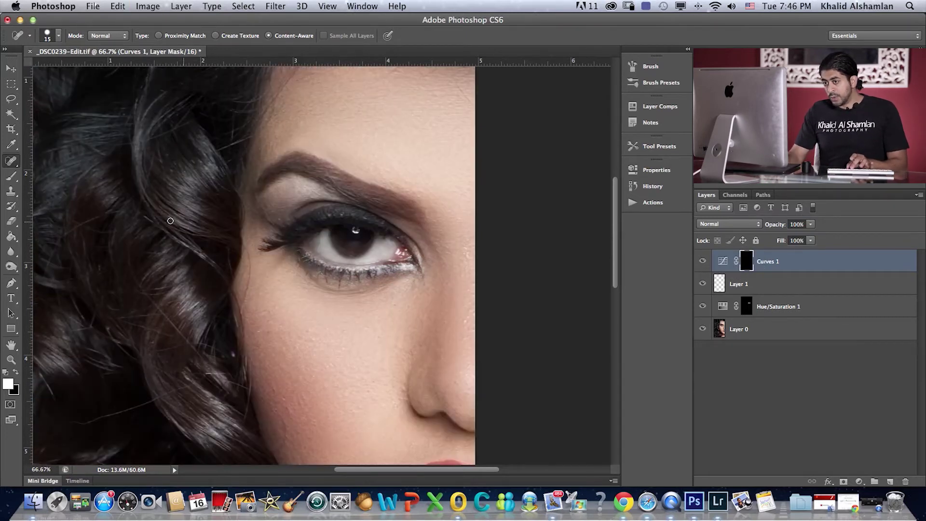
{"action": "left_click", "coordinate": [11, 176]}
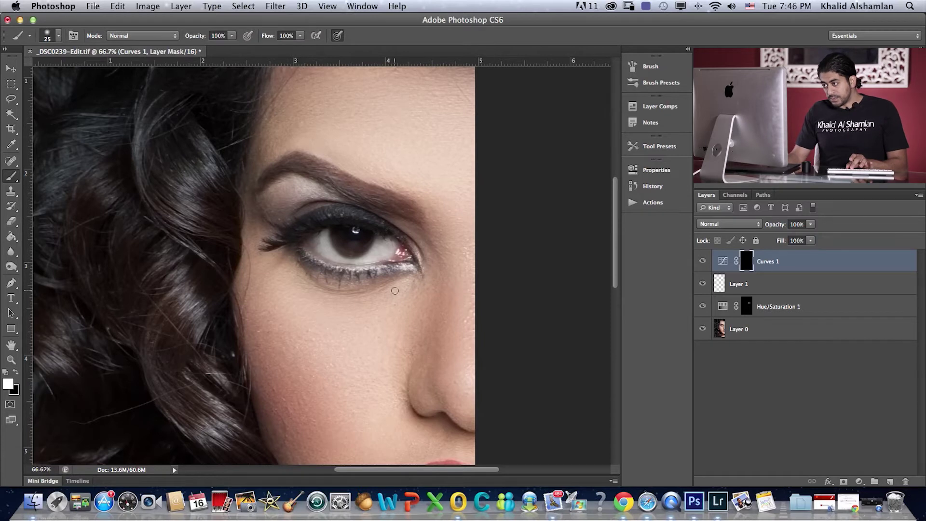
{"action": "key", "text": "bracketright"}
{"action": "key", "text": "bracketright"}
{"action": "key", "text": "bracketright"}
{"action": "key", "text": "bracketright"}
{"action": "key", "text": "bracketright"}
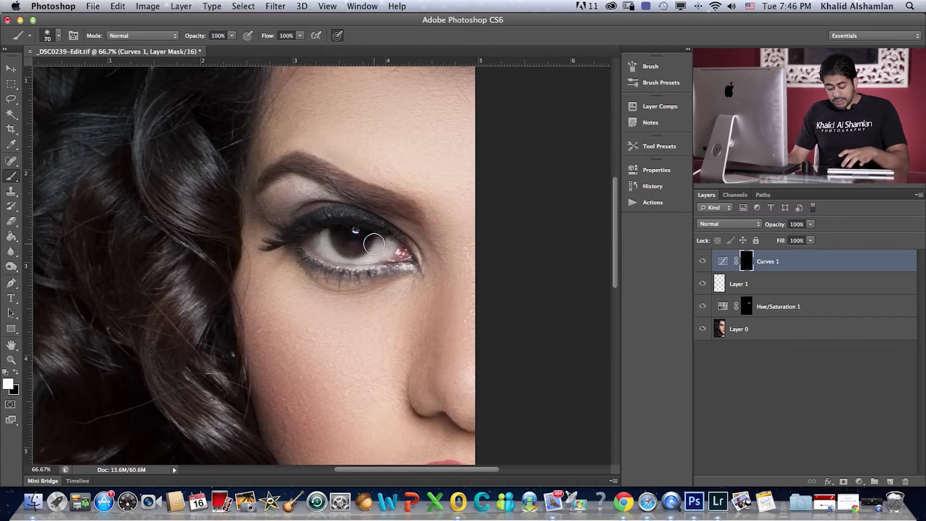
Brighten the iris by painting white over it on the Curves 1 mask with the Brush at size 45.
{"action": "key", "text": "super+plus"}
{"action": "key", "text": "super+plus"}
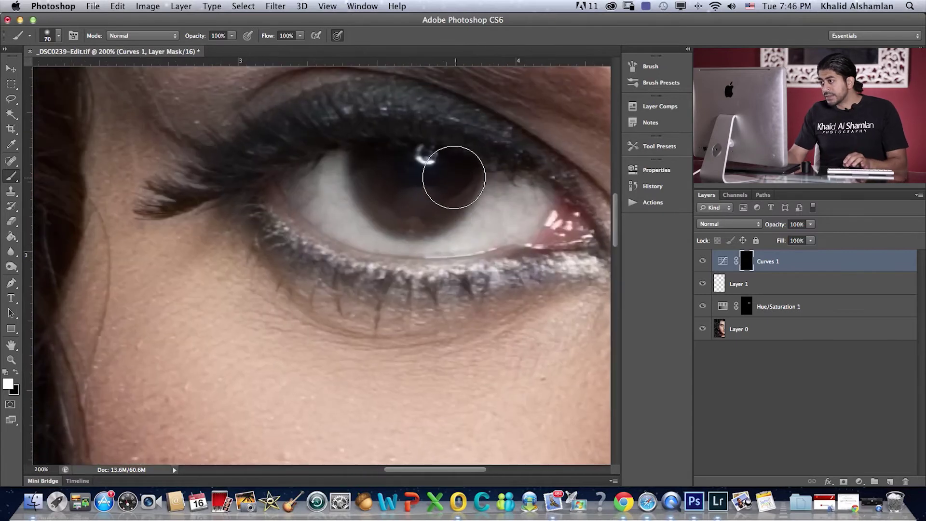
{"action": "key", "text": "bracketleft"}
{"action": "key", "text": "bracketleft"}
{"action": "key", "text": "bracketleft"}
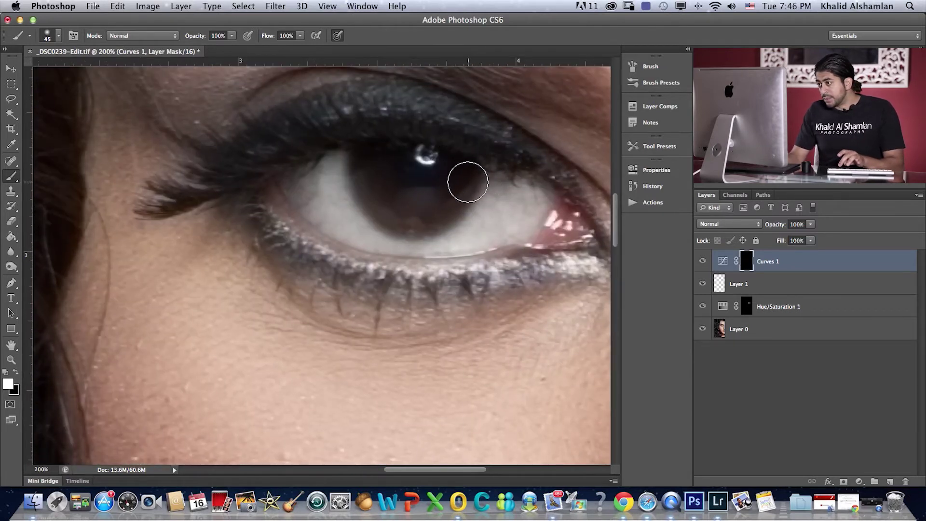
{"action": "mouse_move", "coordinate": [449, 197]}
{"action": "left_mouse_down"}
{"action": "mouse_move", "coordinate": [437, 216]}
{"action": "mouse_move", "coordinate": [456, 201]}
{"action": "mouse_move", "coordinate": [424, 221]}
{"action": "mouse_move", "coordinate": [403, 224]}
{"action": "mouse_move", "coordinate": [414, 222]}
{"action": "mouse_move", "coordinate": [387, 210]}
{"action": "mouse_move", "coordinate": [391, 218]}
{"action": "mouse_move", "coordinate": [361, 161]}
{"action": "mouse_move", "coordinate": [394, 198]}
{"action": "mouse_move", "coordinate": [433, 198]}
{"action": "mouse_move", "coordinate": [389, 187]}
{"action": "mouse_move", "coordinate": [384, 176]}
{"action": "mouse_move", "coordinate": [448, 195]}
{"action": "mouse_move", "coordinate": [435, 188]}
{"action": "mouse_move", "coordinate": [456, 171]}
{"action": "mouse_move", "coordinate": [407, 185]}
{"action": "mouse_move", "coordinate": [415, 182]}
{"action": "mouse_move", "coordinate": [402, 165]}
{"action": "mouse_move", "coordinate": [407, 184]}
{"action": "left_mouse_up"}
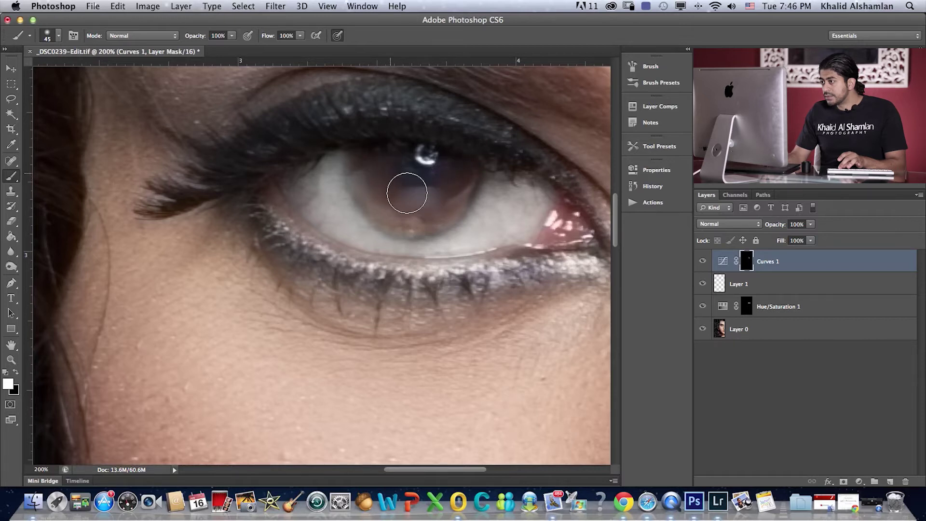
{"action": "mouse_move", "coordinate": [400, 196]}
{"action": "left_mouse_down"}
{"action": "mouse_move", "coordinate": [461, 191]}
{"action": "mouse_move", "coordinate": [468, 179]}
{"action": "mouse_move", "coordinate": [451, 198]}
{"action": "mouse_move", "coordinate": [375, 203]}
{"action": "mouse_move", "coordinate": [430, 210]}
{"action": "mouse_move", "coordinate": [407, 198]}
{"action": "mouse_move", "coordinate": [392, 210]}
{"action": "mouse_move", "coordinate": [369, 167]}
{"action": "mouse_move", "coordinate": [377, 180]}
{"action": "mouse_move", "coordinate": [468, 198]}
{"action": "mouse_move", "coordinate": [523, 175]}
{"action": "mouse_move", "coordinate": [453, 172]}
{"action": "mouse_move", "coordinate": [438, 187]}
{"action": "mouse_move", "coordinate": [418, 167]}
{"action": "mouse_move", "coordinate": [439, 184]}
{"action": "mouse_move", "coordinate": [433, 155]}
{"action": "mouse_move", "coordinate": [421, 156]}
{"action": "mouse_move", "coordinate": [434, 175]}
{"action": "mouse_move", "coordinate": [458, 171]}
{"action": "mouse_move", "coordinate": [403, 177]}
{"action": "mouse_move", "coordinate": [432, 193]}
{"action": "mouse_move", "coordinate": [510, 186]}
{"action": "mouse_move", "coordinate": [472, 206]}
{"action": "mouse_move", "coordinate": [454, 241]}
{"action": "mouse_move", "coordinate": [463, 246]}
{"action": "mouse_move", "coordinate": [430, 188]}
{"action": "left_mouse_up"}
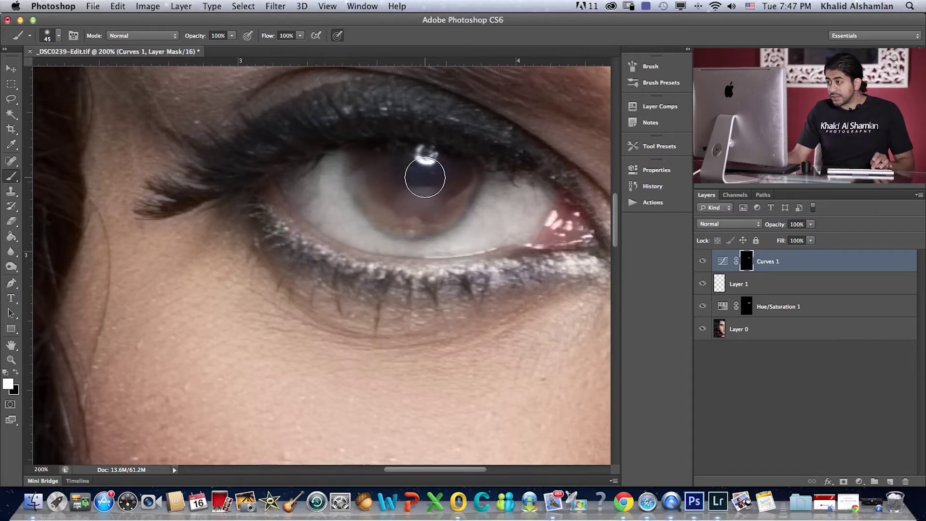
Restore the dark pupil by painting black over it on the Curves 1 mask.
{"action": "key", "text": "x"}
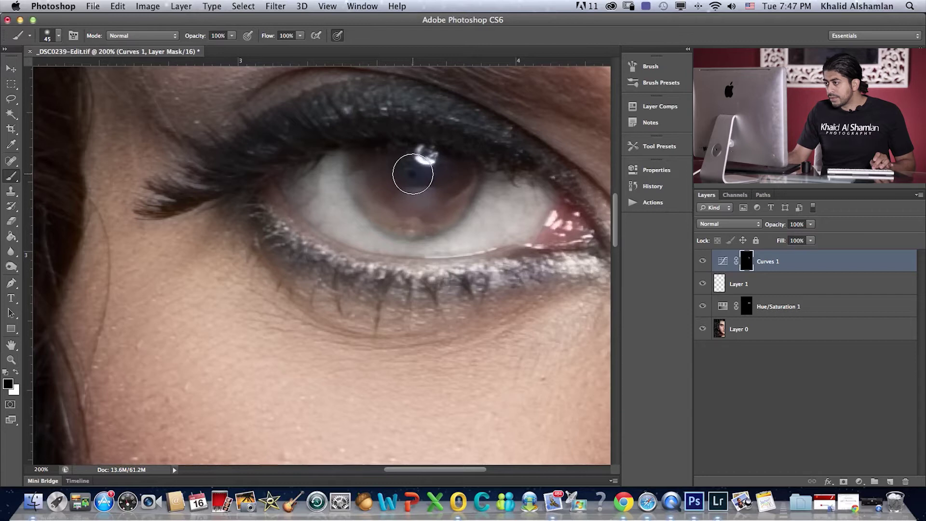
{"action": "key", "text": "x"}
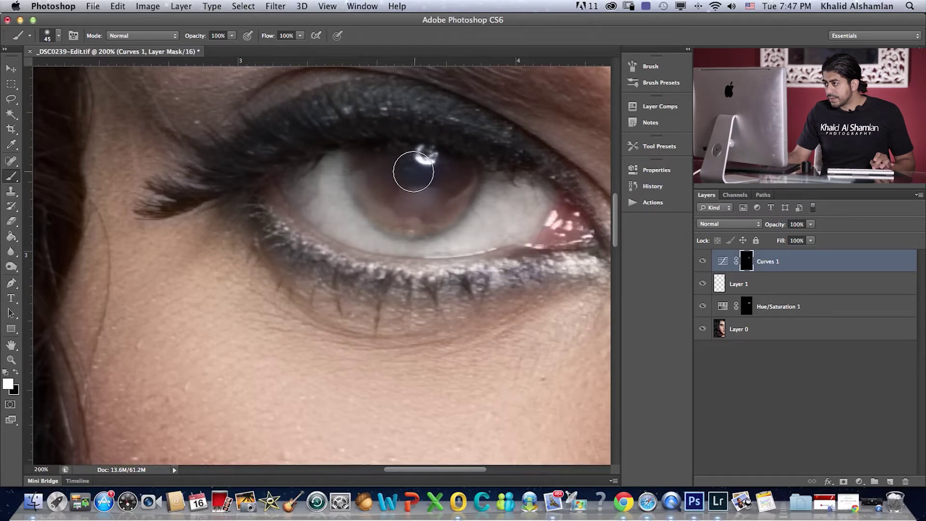
{"action": "key", "text": "x"}
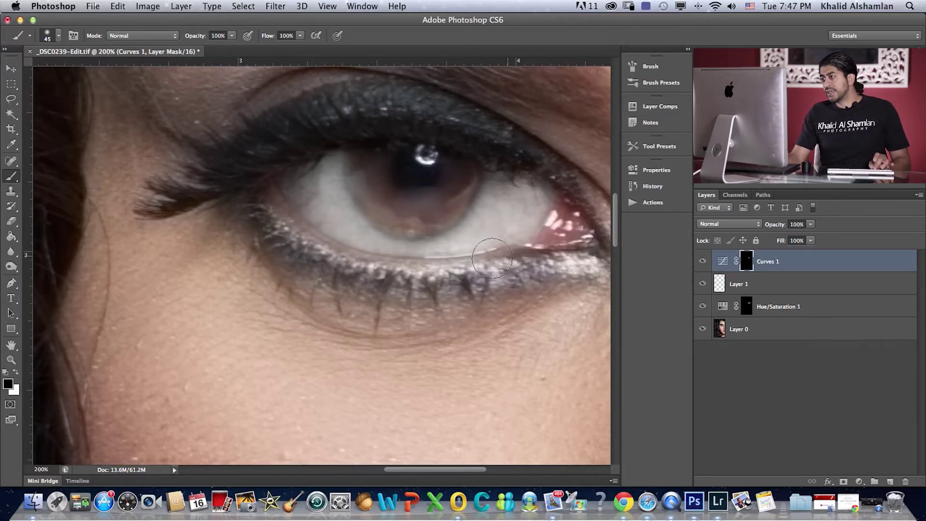
Lower the midtone point of the Curves 1 curve to soften the iris brightening, judging it on the wider portrait.
{"action": "mouse_move", "coordinate": [454, 227]}
{"action": "left_mouse_down"}
{"action": "mouse_move", "coordinate": [435, 271]}
{"action": "mouse_move", "coordinate": [404, 303]}
{"action": "mouse_move", "coordinate": [459, 245]}
{"action": "left_mouse_up"}
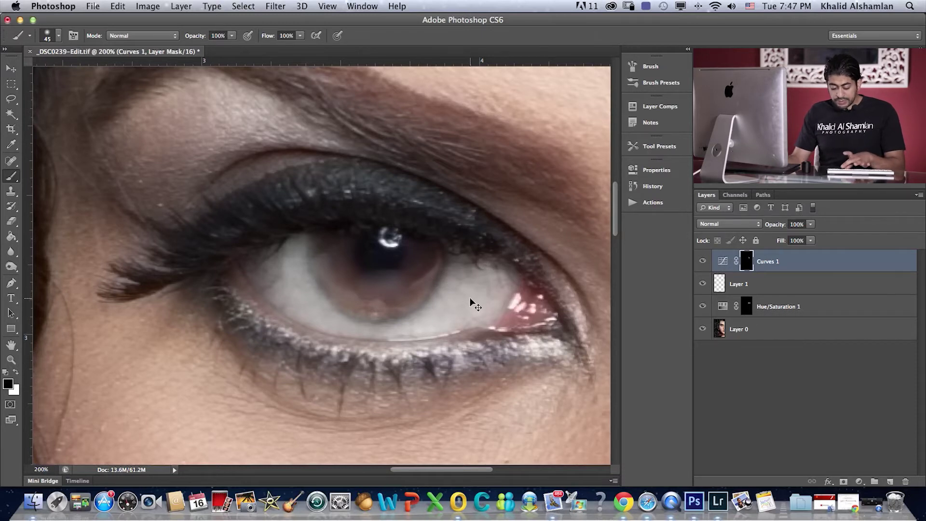
{"action": "key", "text": "super+minus"}
{"action": "key", "text": "super+minus"}
{"action": "key", "text": "super+minus"}
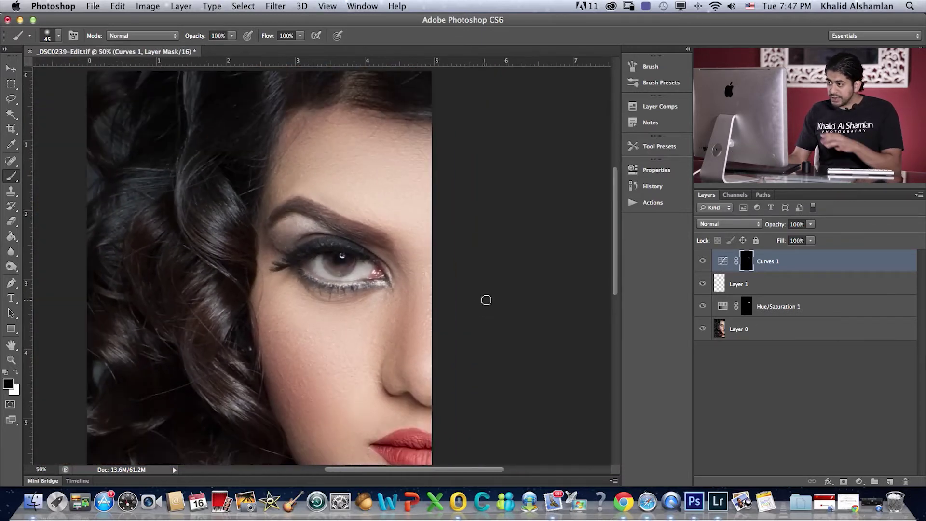
{"action": "double_click", "coordinate": [722, 261]}
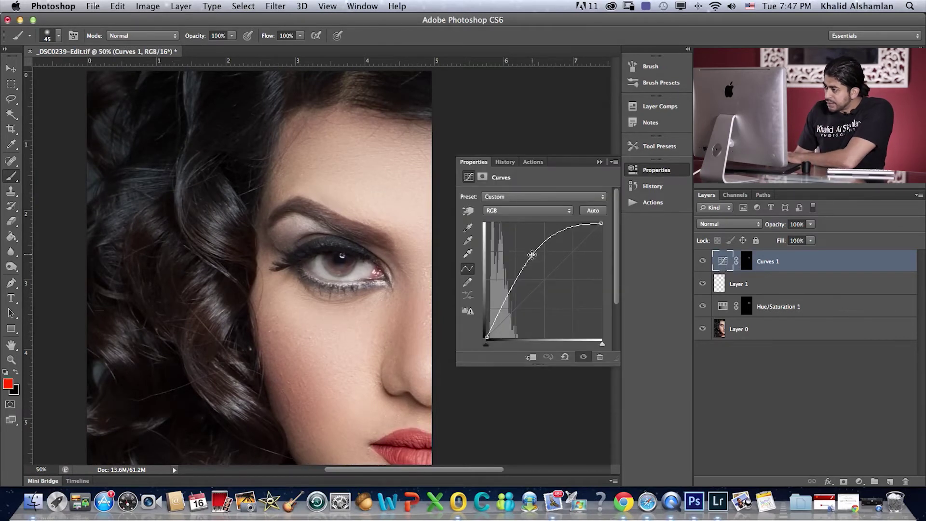
{"action": "left_click_drag", "start_coordinate": [532, 255], "coordinate": [537, 267]}
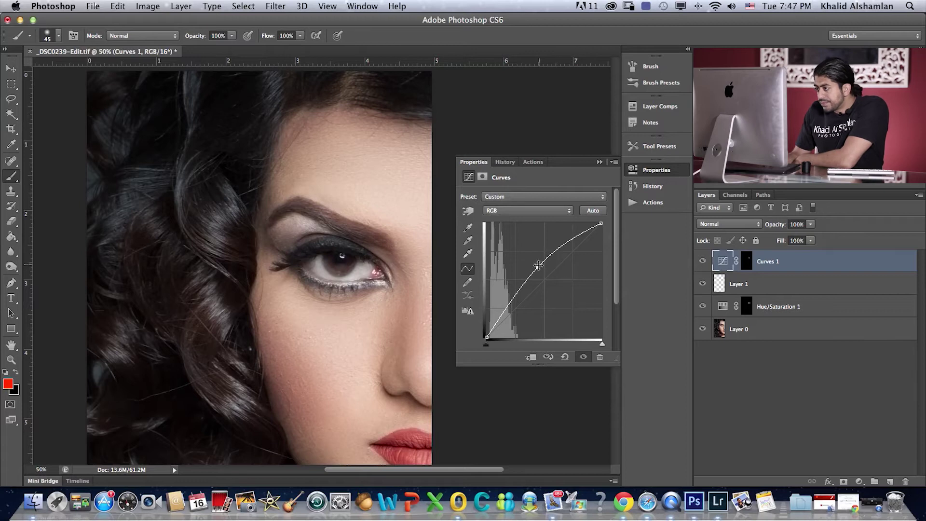
{"action": "left_click_drag", "start_coordinate": [539, 270], "coordinate": [544, 269]}
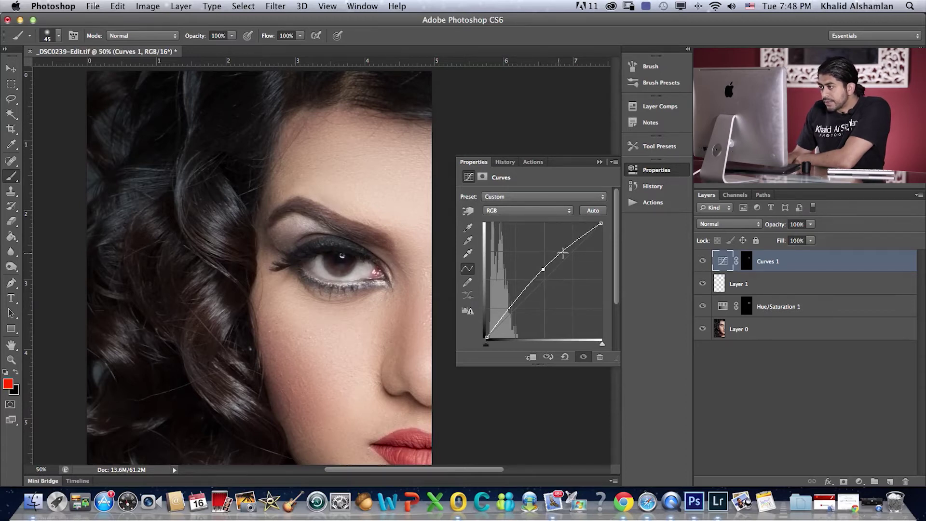
{"action": "left_click", "coordinate": [600, 163]}
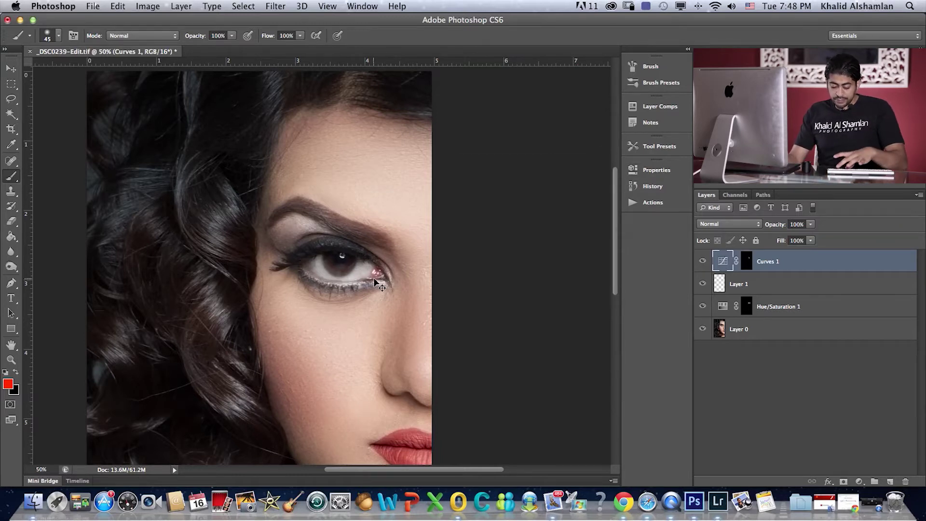
Refine the pupil on the Curves 1 mask by painting black with the Brush at size 15, working at 200%.
{"action": "key", "text": "super+plus"}
{"action": "key", "text": "super+plus"}
{"action": "key", "text": "super+plus"}
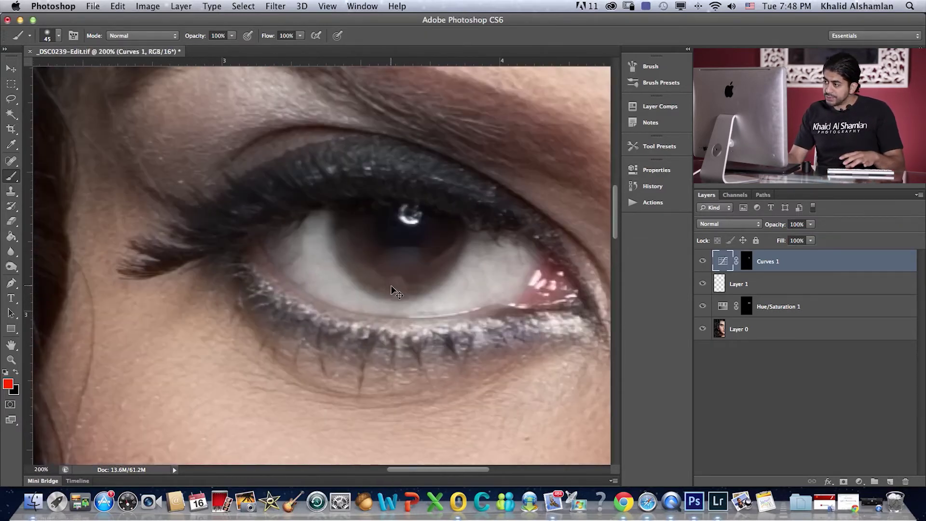
{"action": "mouse_move", "coordinate": [463, 301]}
{"action": "left_mouse_down"}
{"action": "mouse_move", "coordinate": [497, 265]}
{"action": "mouse_move", "coordinate": [481, 301]}
{"action": "left_mouse_up"}
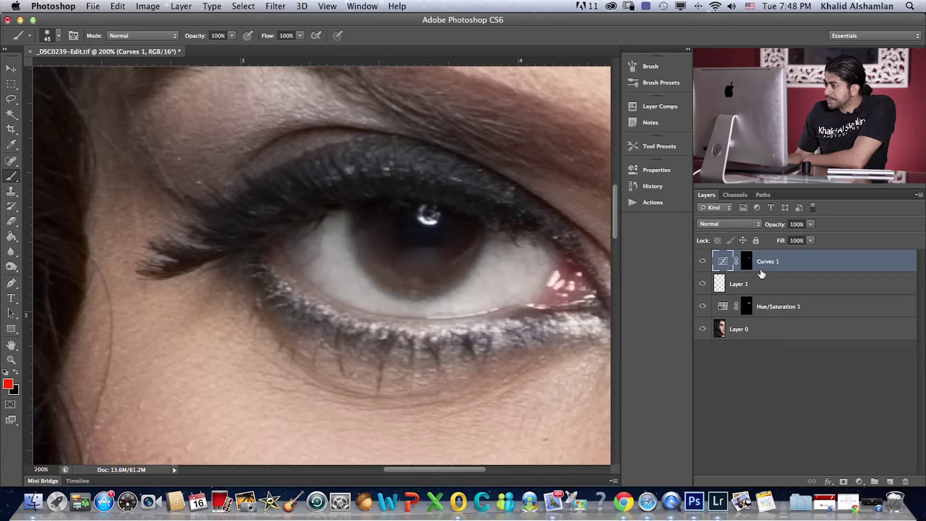
{"action": "left_click", "coordinate": [746, 260]}
{"action": "key", "text": "d"}
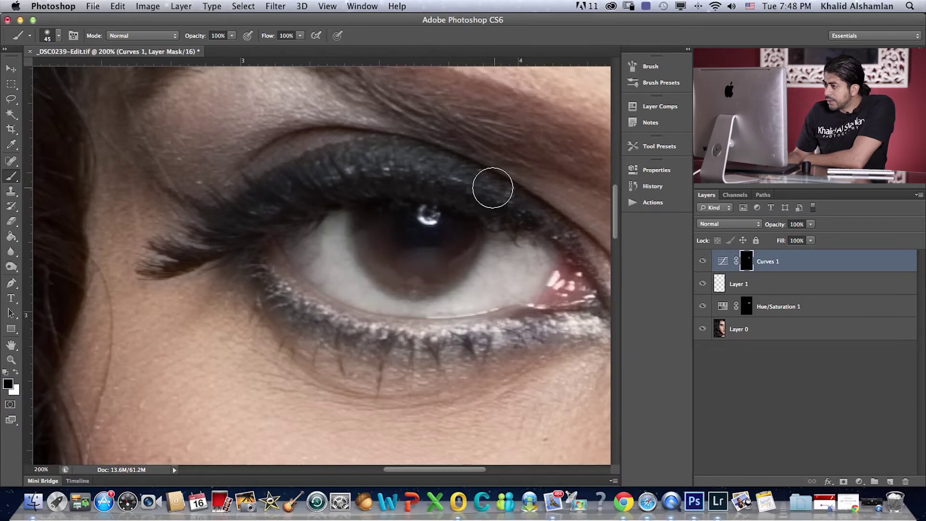
{"action": "key", "text": "bracketleft"}
{"action": "key", "text": "bracketleft"}
{"action": "key", "text": "bracketleft"}
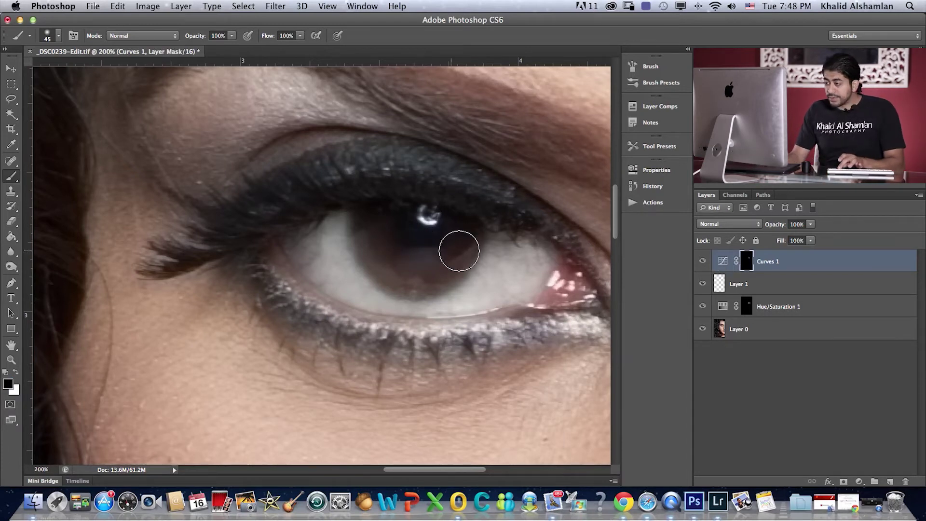
{"action": "key", "text": "bracketleft"}
{"action": "key", "text": "bracketleft"}
{"action": "key", "text": "bracketleft"}
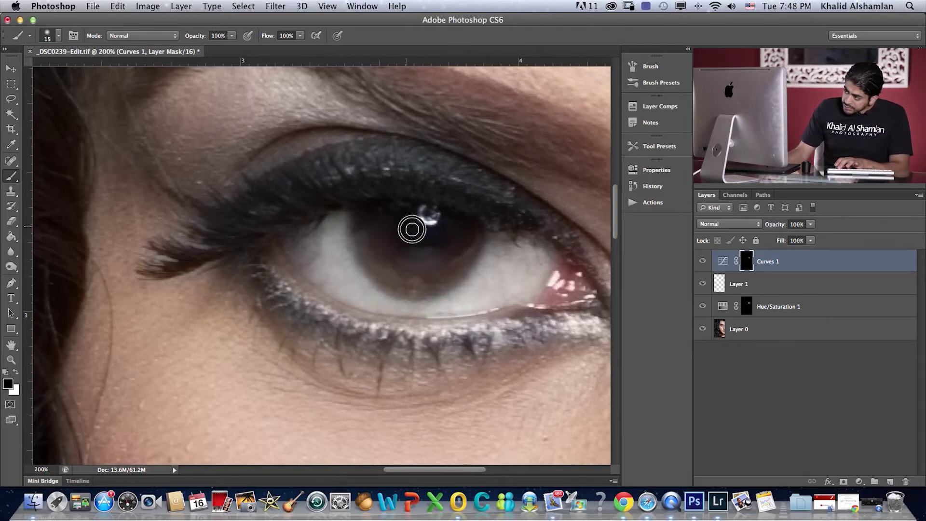
{"action": "left_click", "coordinate": [423, 253]}
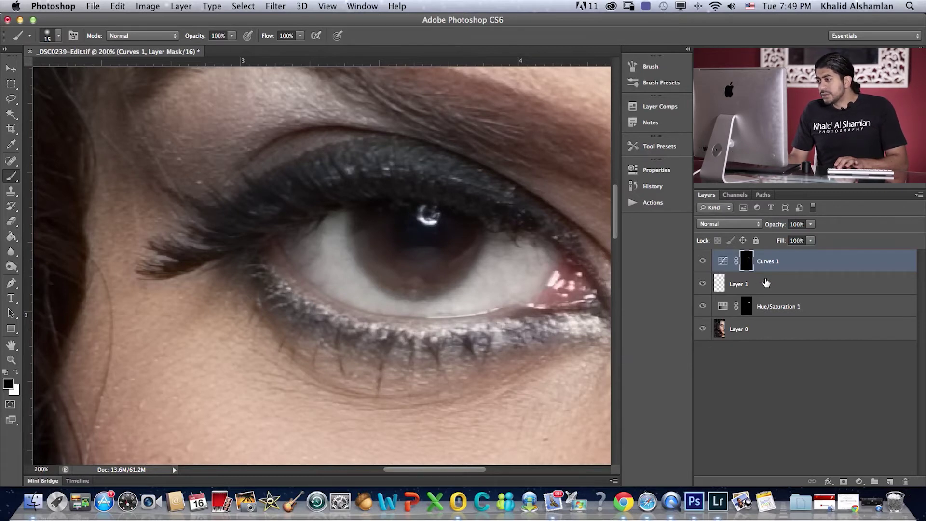
Add a Curves 2 adjustment layer with its curve pulled down to darken the image, and invert its mask to black.
{"action": "left_click", "coordinate": [723, 262]}
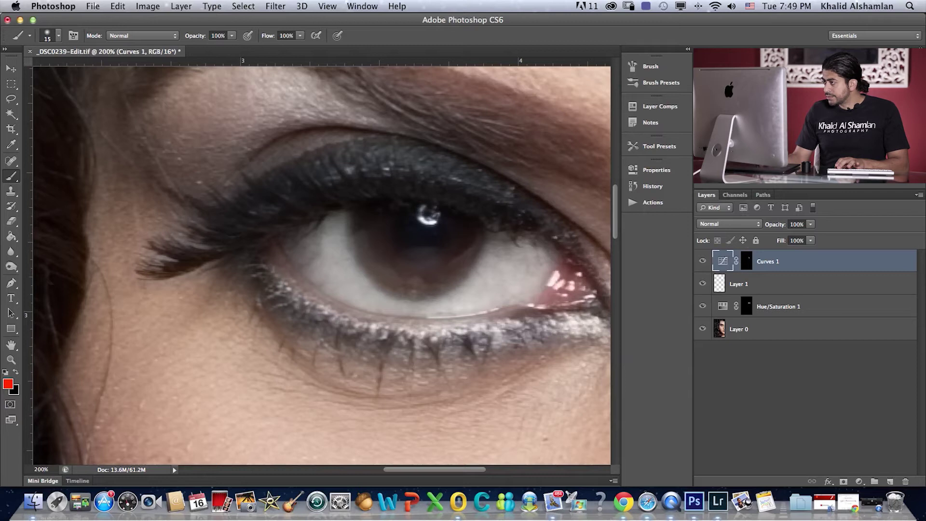
{"action": "key", "text": "ctrl+m"}
{"action": "left_click_drag", "start_coordinate": [552, 275], "coordinate": [567, 290]}
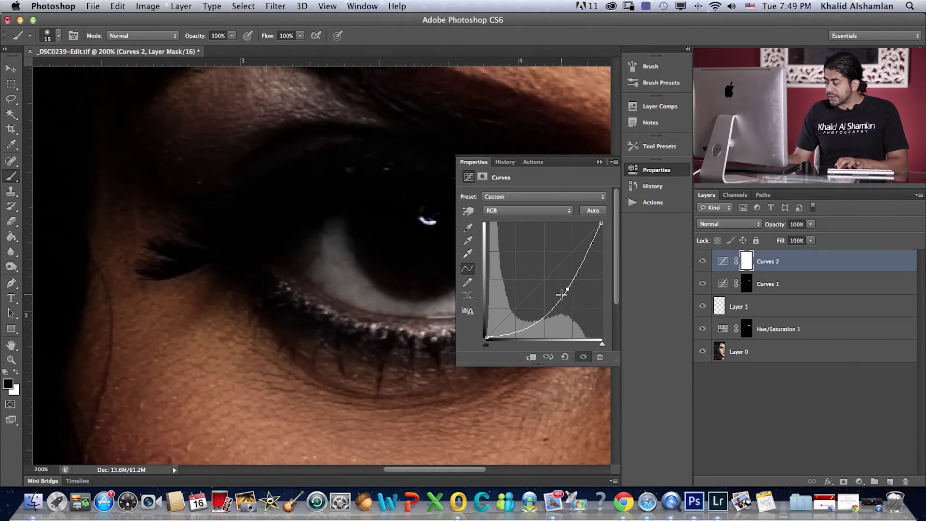
{"action": "left_click", "coordinate": [598, 162]}
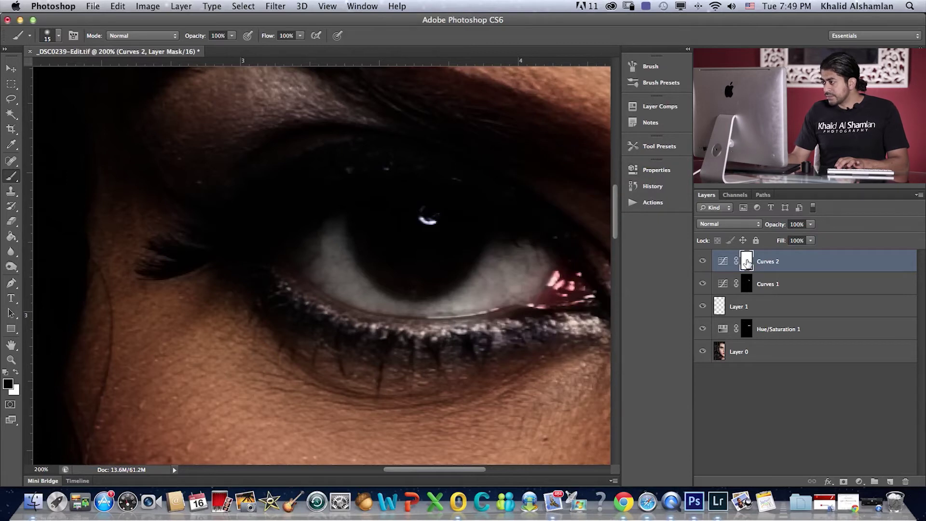
{"action": "key", "text": "super+i"}
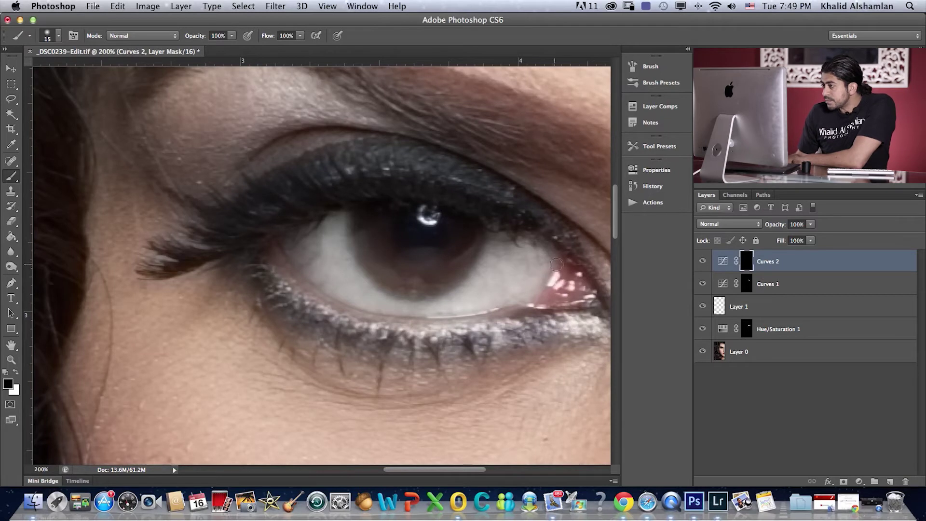
Outline the iris edge in white on the Curves 2 mask with the Brush at size 15, using pen pressure for size.
{"action": "left_click", "coordinate": [338, 36]}
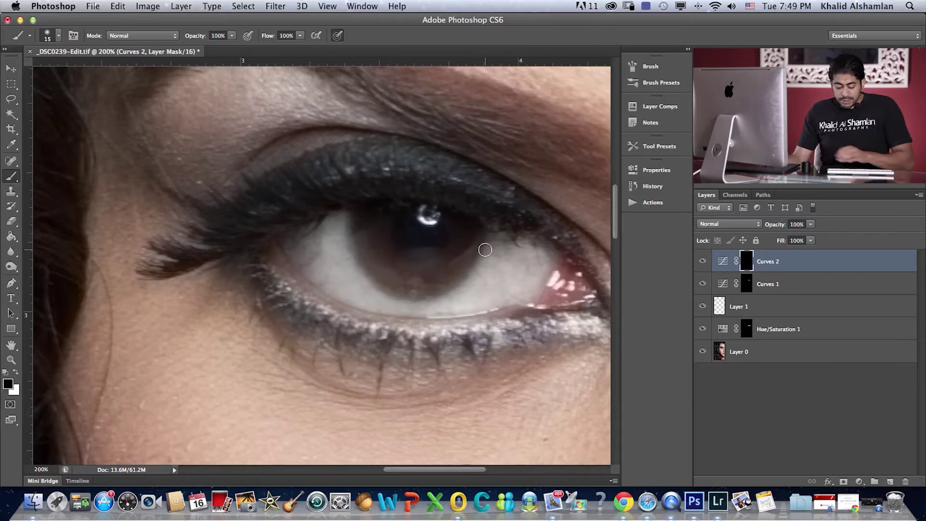
{"action": "key", "text": "x"}
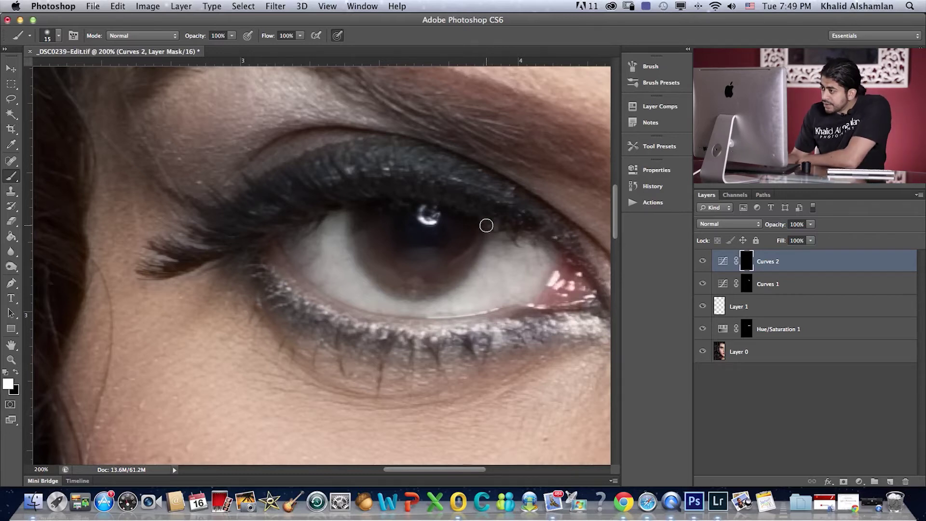
{"action": "mouse_move", "coordinate": [484, 223]}
{"action": "left_mouse_down"}
{"action": "mouse_move", "coordinate": [453, 287]}
{"action": "mouse_move", "coordinate": [406, 297]}
{"action": "mouse_move", "coordinate": [369, 272]}
{"action": "mouse_move", "coordinate": [352, 204]}
{"action": "left_mouse_up"}
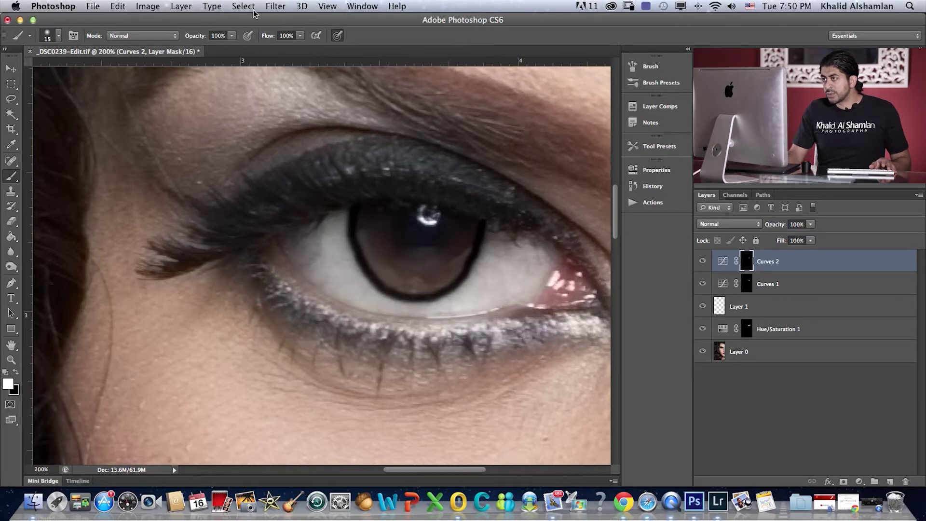
Soften the painted iris outline on the Curves 2 mask with a Gaussian Blur of 4.4 pixels radius.
{"action": "left_click", "coordinate": [275, 7]}
{"action": "mouse_move", "coordinate": [315, 143]}
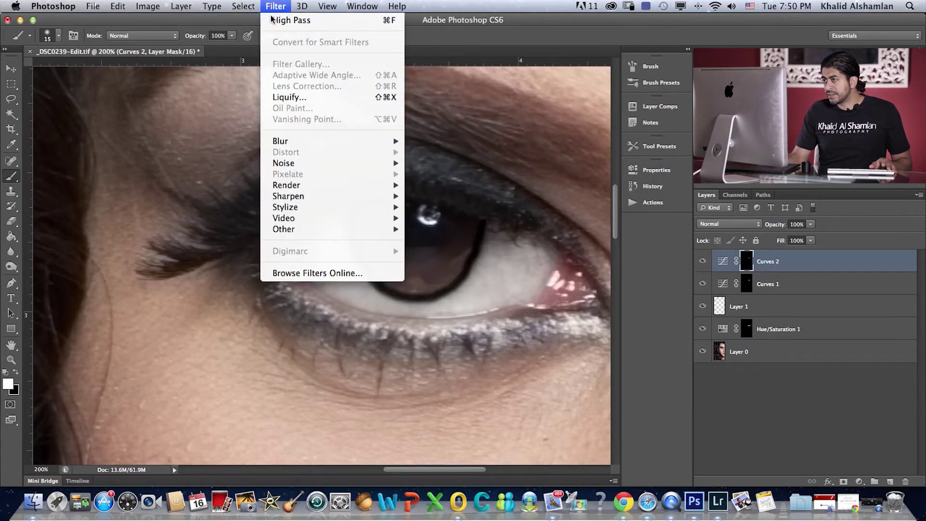
{"action": "left_click", "coordinate": [457, 233]}
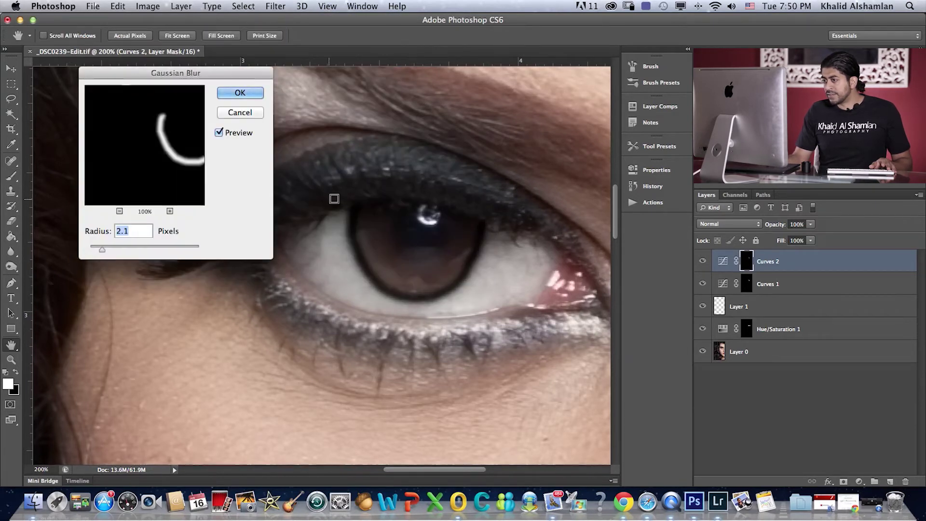
{"action": "left_click_drag", "start_coordinate": [103, 249], "coordinate": [128, 250]}
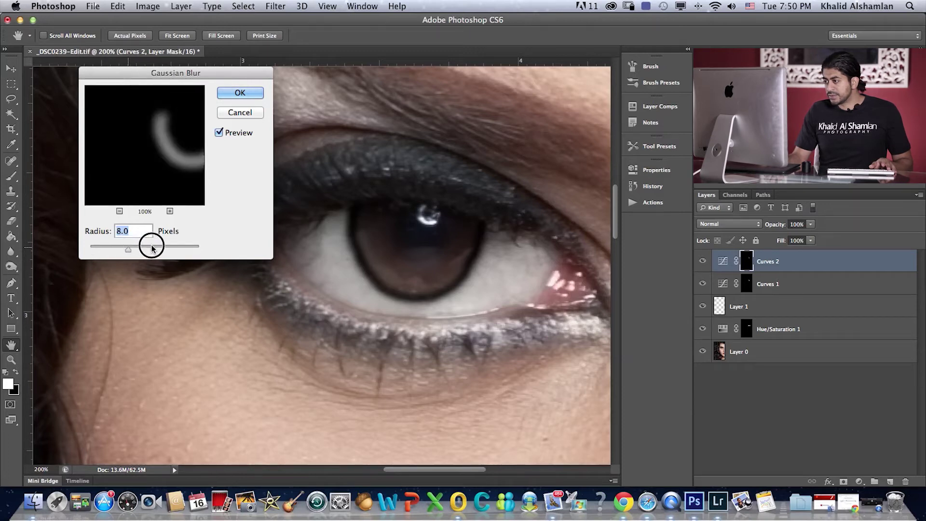
{"action": "left_click", "coordinate": [173, 249]}
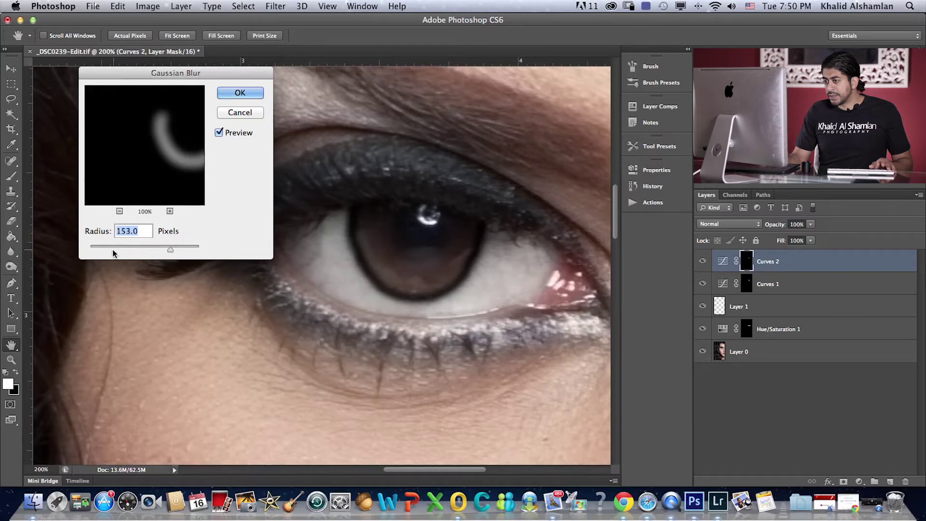
{"action": "left_click", "coordinate": [135, 251]}
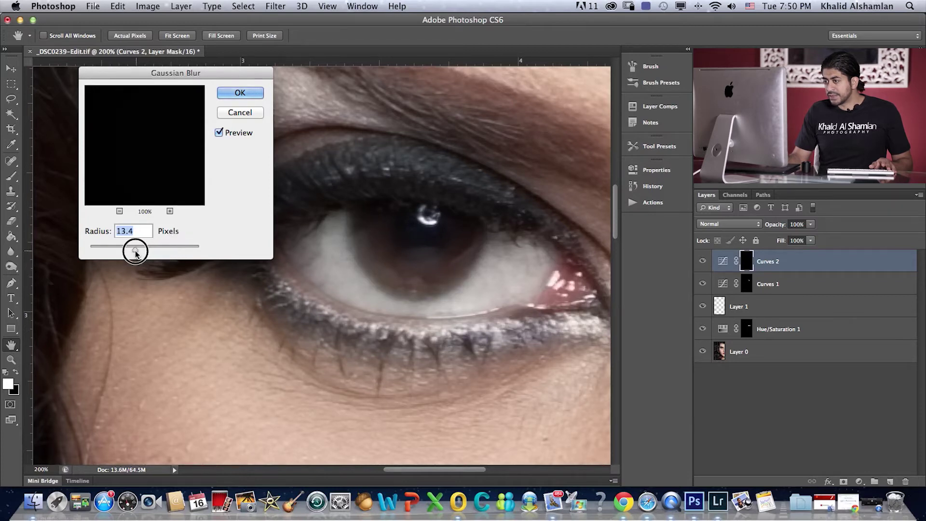
{"action": "left_click_drag", "start_coordinate": [135, 252], "coordinate": [121, 252]}
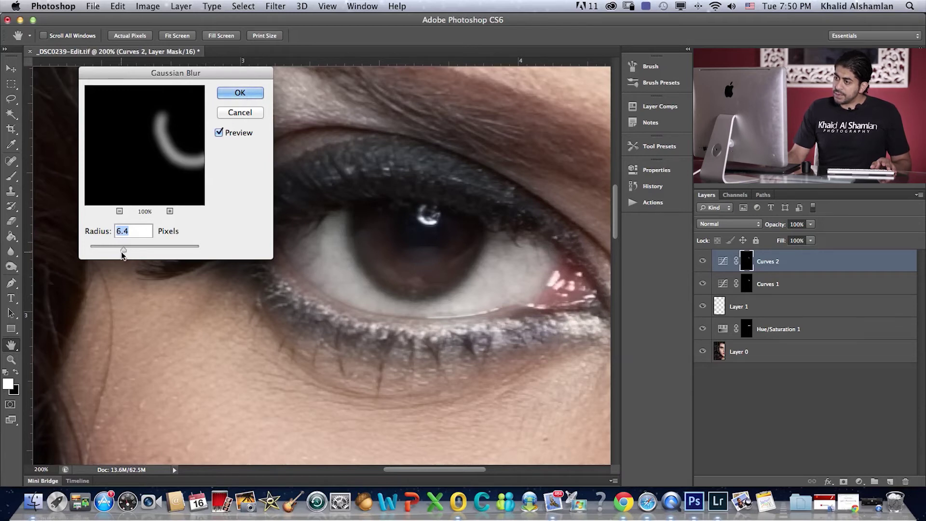
{"action": "left_click_drag", "start_coordinate": [123, 250], "coordinate": [116, 251]}
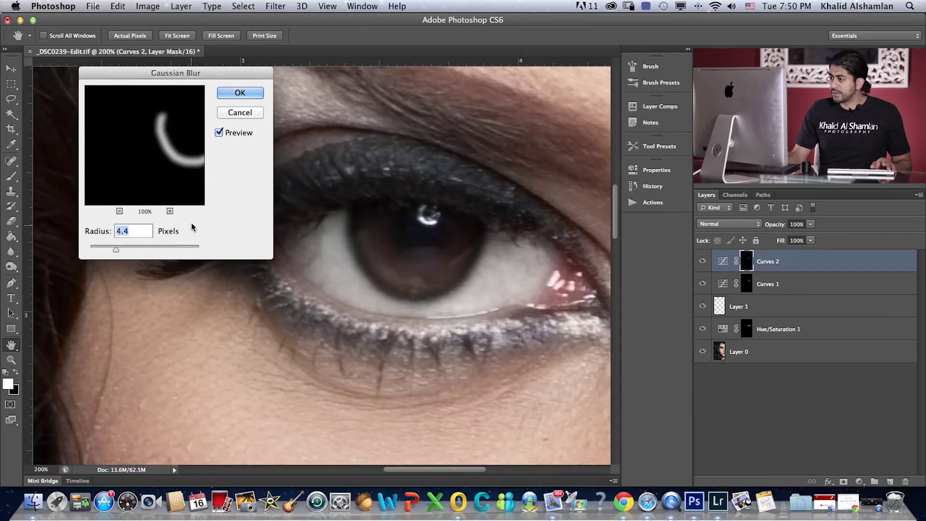
{"action": "left_click", "coordinate": [239, 93]}
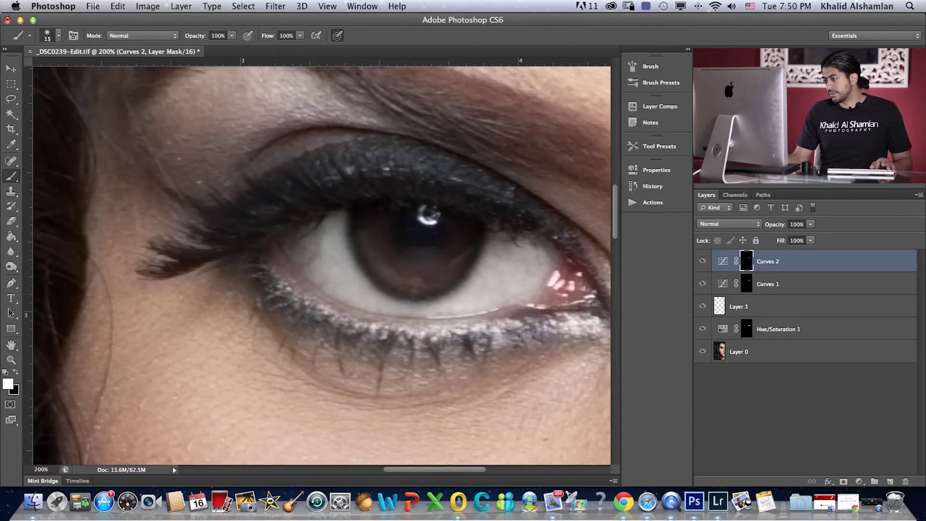
Reduce the opacity of the Curves 2 layer to 91%.
{"action": "left_click", "coordinate": [812, 224]}
{"action": "mouse_move", "coordinate": [815, 238]}
{"action": "left_mouse_down"}
{"action": "mouse_move", "coordinate": [778, 238]}
{"action": "mouse_move", "coordinate": [817, 240]}
{"action": "mouse_move", "coordinate": [792, 239]}
{"action": "mouse_move", "coordinate": [816, 242]}
{"action": "mouse_move", "coordinate": [808, 240]}
{"action": "left_mouse_up"}
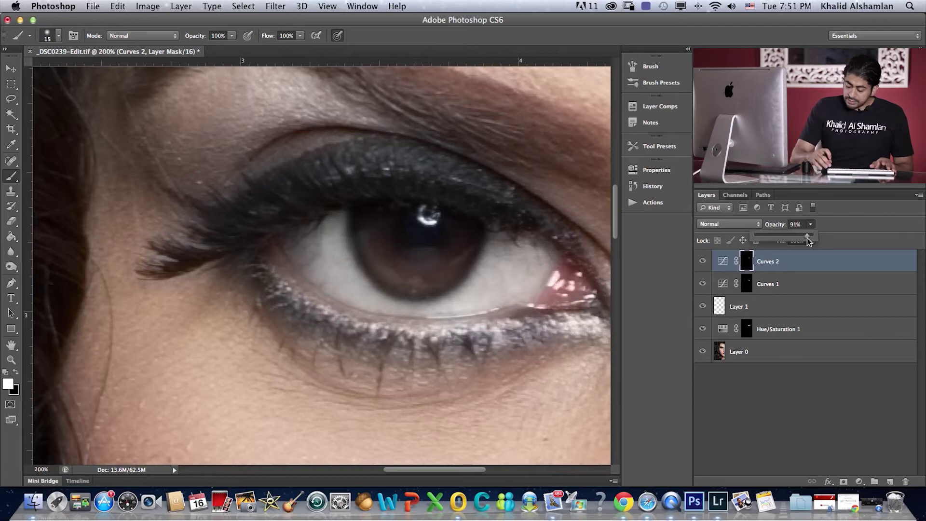
{"action": "left_click", "coordinate": [801, 257]}
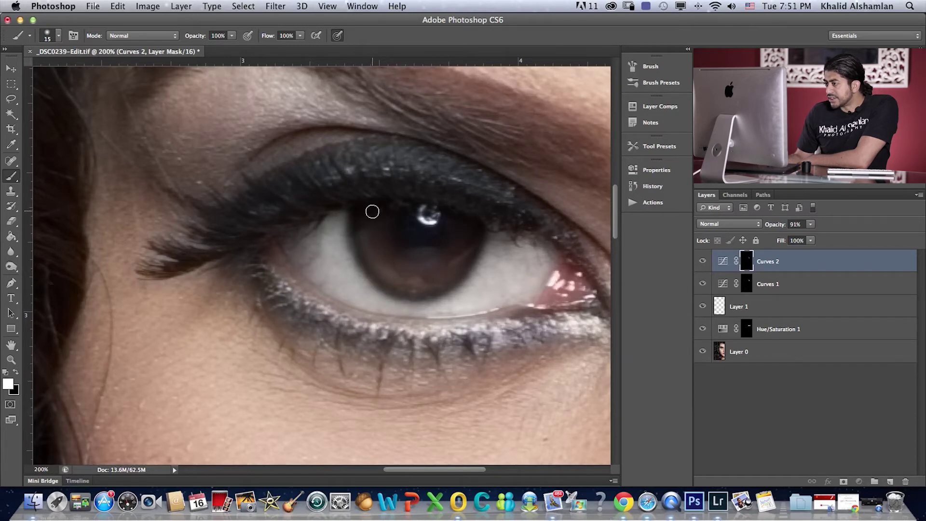
Create a new layer above Curves 2 and set the foreground color to a warm brown, #655737, starting from a color sampled in the iris.
{"action": "left_click", "coordinate": [891, 482]}
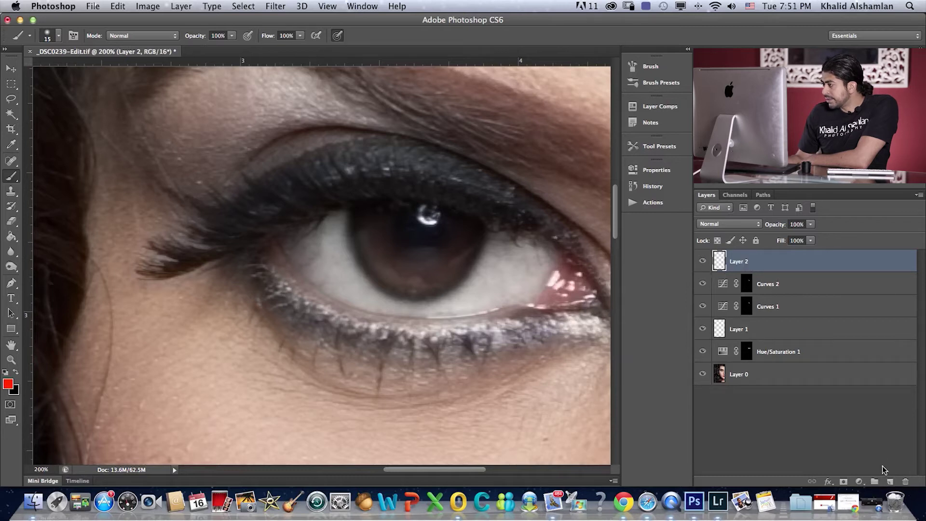
{"action": "left_click", "coordinate": [462, 250], "text": "alt"}
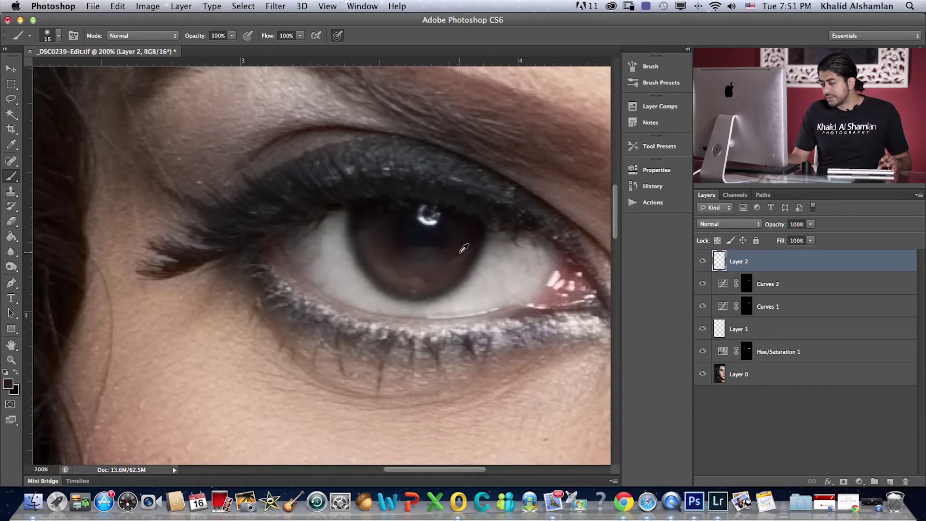
{"action": "left_click", "coordinate": [9, 385]}
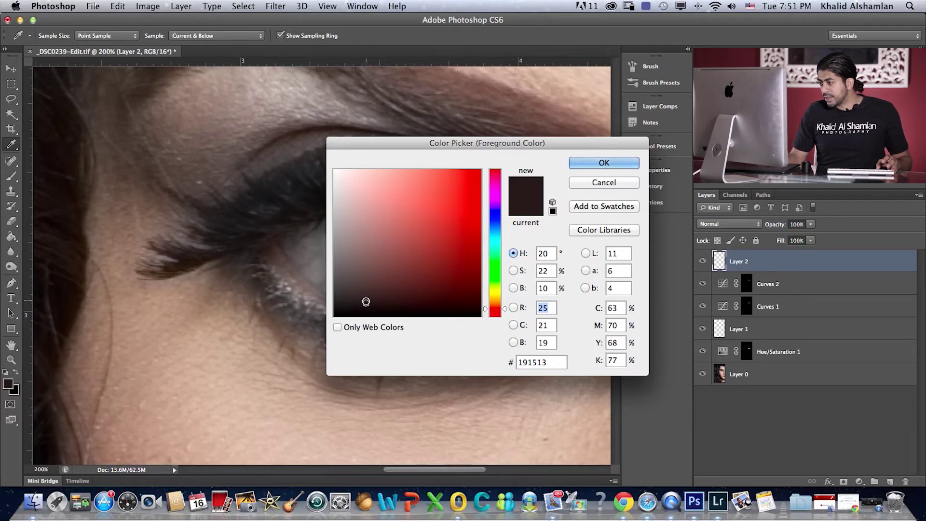
{"action": "left_click_drag", "start_coordinate": [367, 304], "coordinate": [369, 261]}
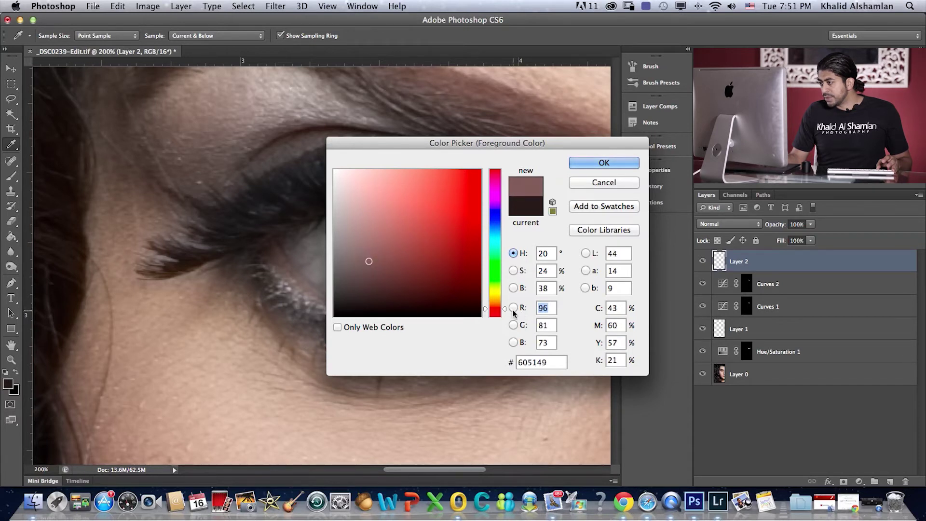
{"action": "left_click_drag", "start_coordinate": [505, 308], "coordinate": [476, 292]}
{"action": "mouse_move", "coordinate": [369, 261]}
{"action": "left_mouse_down"}
{"action": "mouse_move", "coordinate": [396, 269]}
{"action": "mouse_move", "coordinate": [378, 271]}
{"action": "mouse_move", "coordinate": [375, 256]}
{"action": "mouse_move", "coordinate": [386, 250]}
{"action": "mouse_move", "coordinate": [383, 270]}
{"action": "mouse_move", "coordinate": [384, 262]}
{"action": "mouse_move", "coordinate": [368, 256]}
{"action": "mouse_move", "coordinate": [366, 266]}
{"action": "left_mouse_up"}
{"action": "left_click_drag", "start_coordinate": [503, 295], "coordinate": [504, 303]}
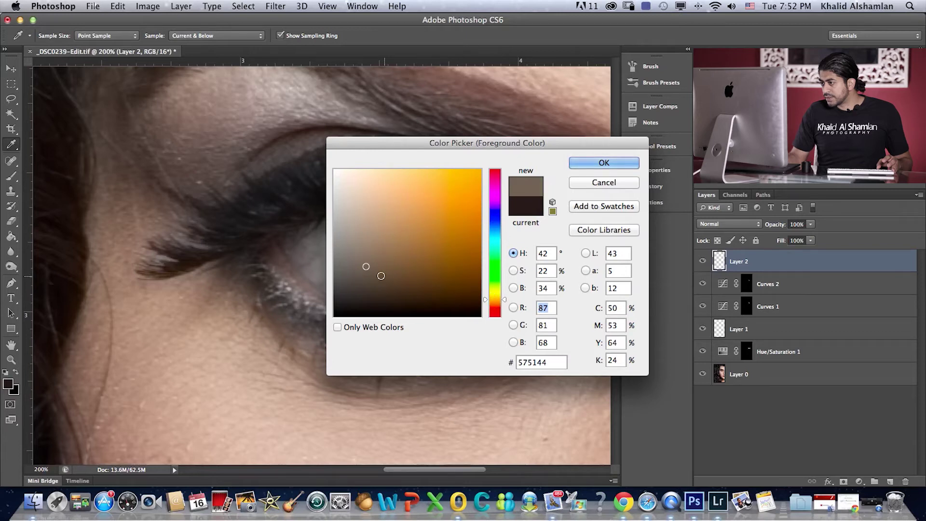
{"action": "left_click_drag", "start_coordinate": [367, 268], "coordinate": [400, 262]}
{"action": "left_click", "coordinate": [400, 259]}
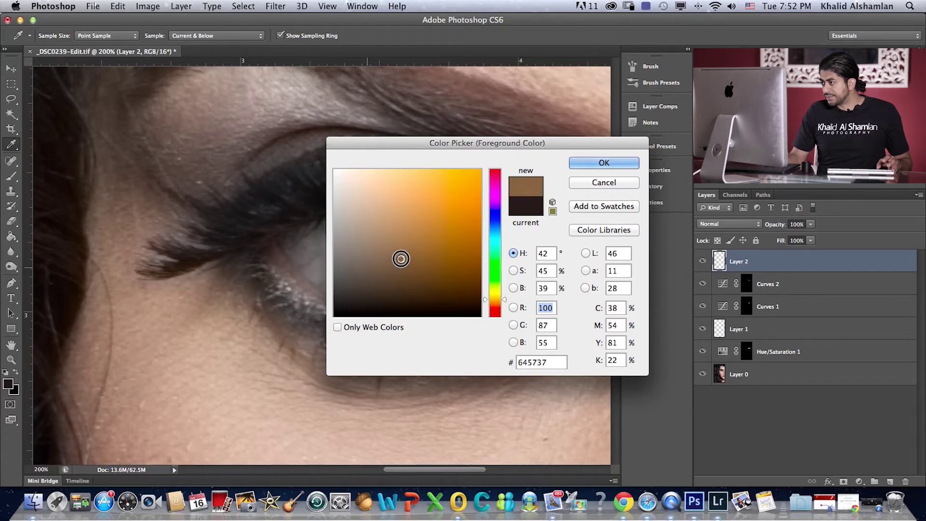
{"action": "left_click", "coordinate": [600, 163]}
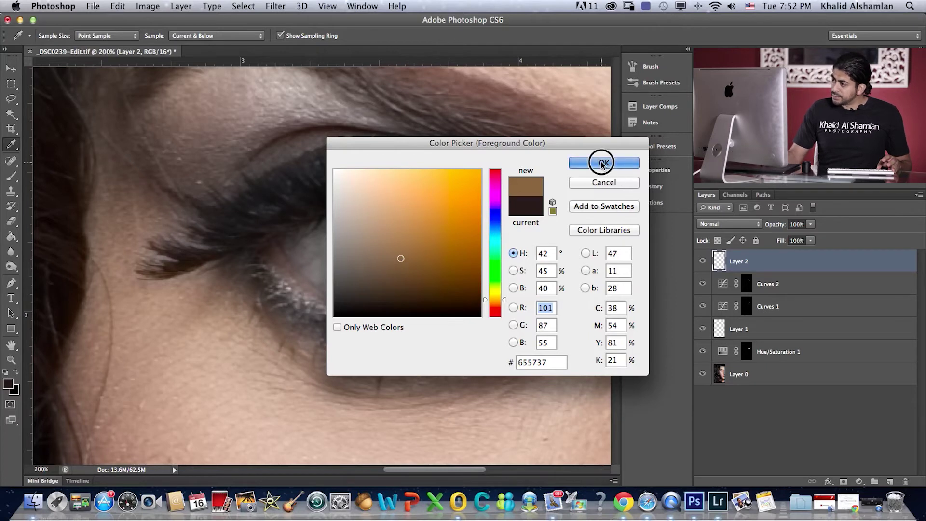
Paint brown zigzag flecks around the iris on Layer 2 with the Brush at size 6, undoing the first test dab.
{"action": "key", "text": "b"}
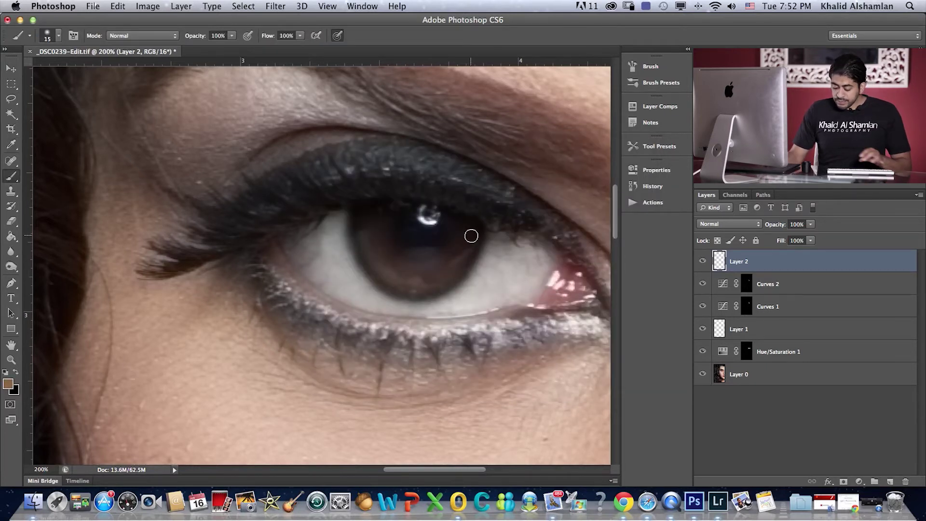
{"action": "key", "text": "bracketleft"}
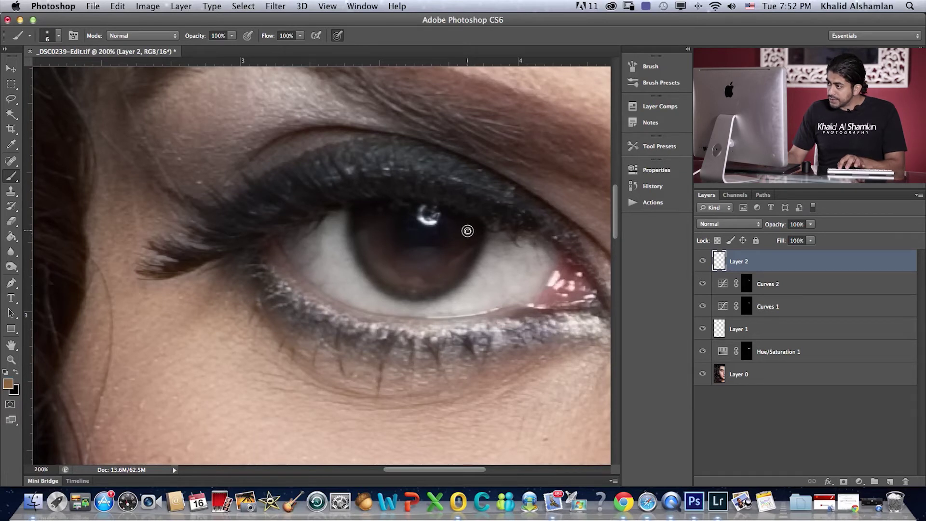
{"action": "key", "text": "super+z"}
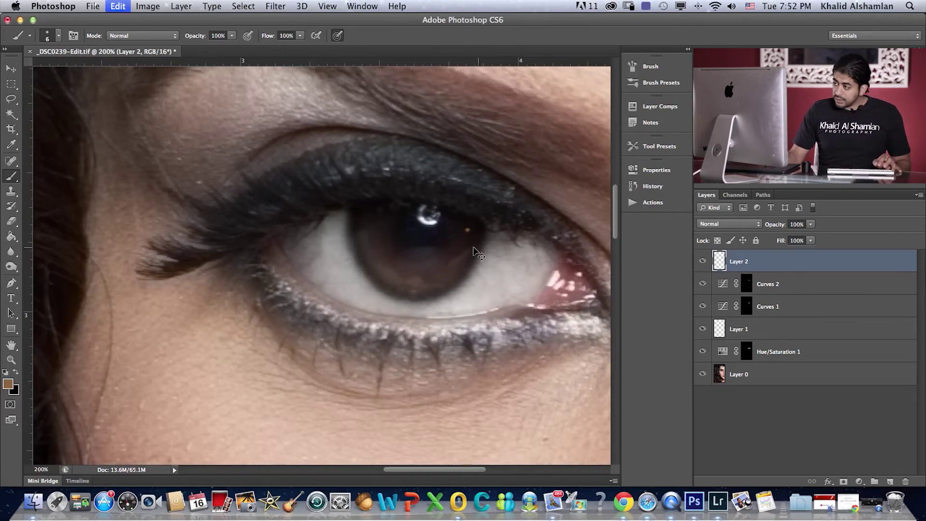
{"action": "mouse_move", "coordinate": [471, 241]}
{"action": "left_mouse_down"}
{"action": "mouse_move", "coordinate": [440, 272]}
{"action": "mouse_move", "coordinate": [400, 273]}
{"action": "mouse_move", "coordinate": [377, 245]}
{"action": "mouse_move", "coordinate": [374, 213]}
{"action": "left_mouse_up"}
{"action": "mouse_move", "coordinate": [423, 263]}
{"action": "left_mouse_down"}
{"action": "mouse_move", "coordinate": [452, 258]}
{"action": "mouse_move", "coordinate": [457, 269]}
{"action": "mouse_move", "coordinate": [394, 277]}
{"action": "left_mouse_up"}
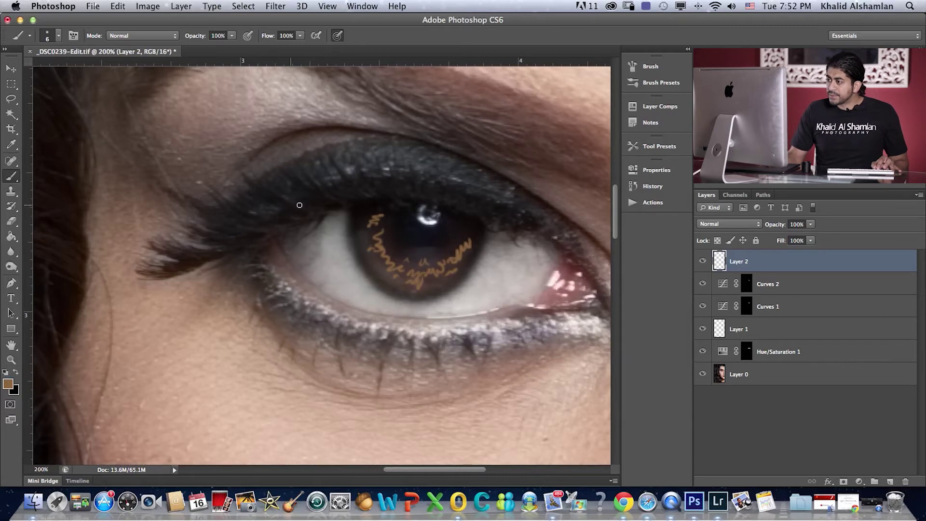
Sample a dark iris tone, lighten it to #342d2a, and paint further flecks among the brown ones on Layer 2.
{"action": "left_click", "coordinate": [462, 234], "text": "alt"}
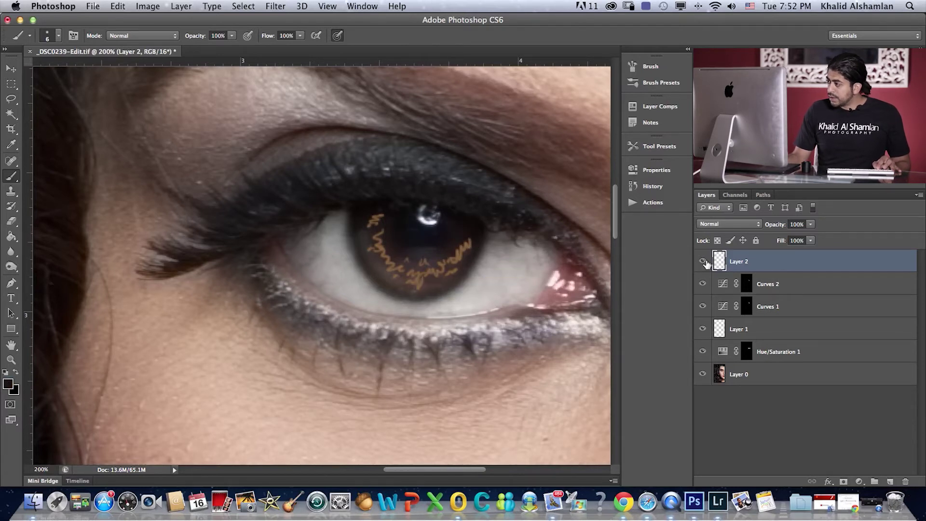
{"action": "left_click", "coordinate": [8, 384]}
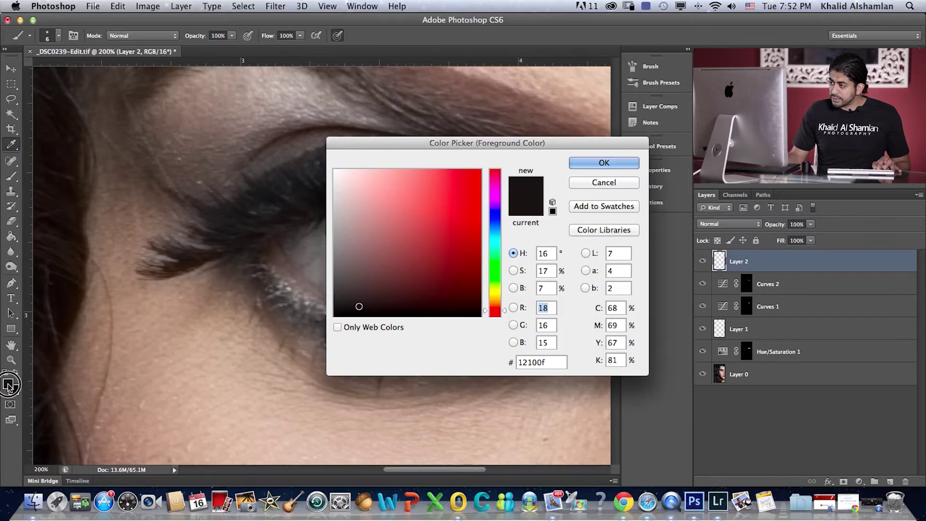
{"action": "left_click_drag", "start_coordinate": [358, 308], "coordinate": [361, 286]}
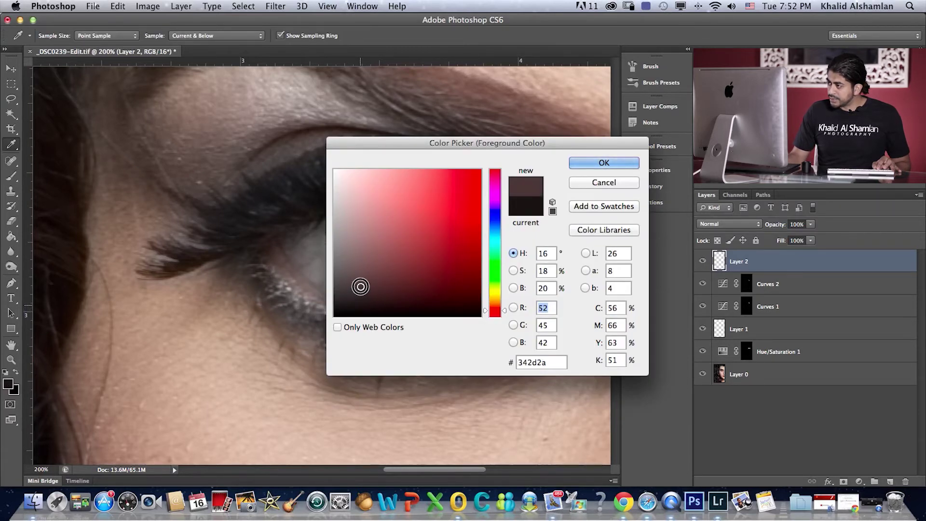
{"action": "left_click", "coordinate": [602, 164]}
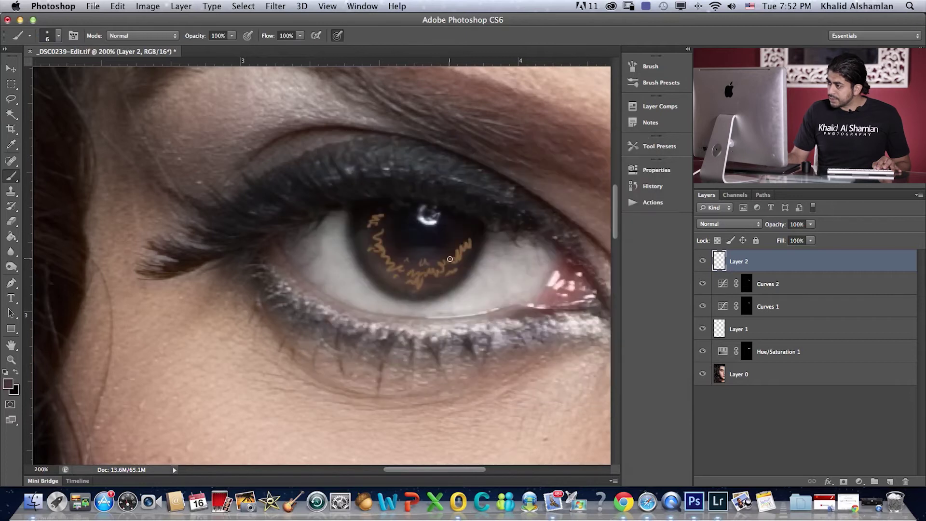
{"action": "left_click_drag", "start_coordinate": [459, 234], "coordinate": [444, 250]}
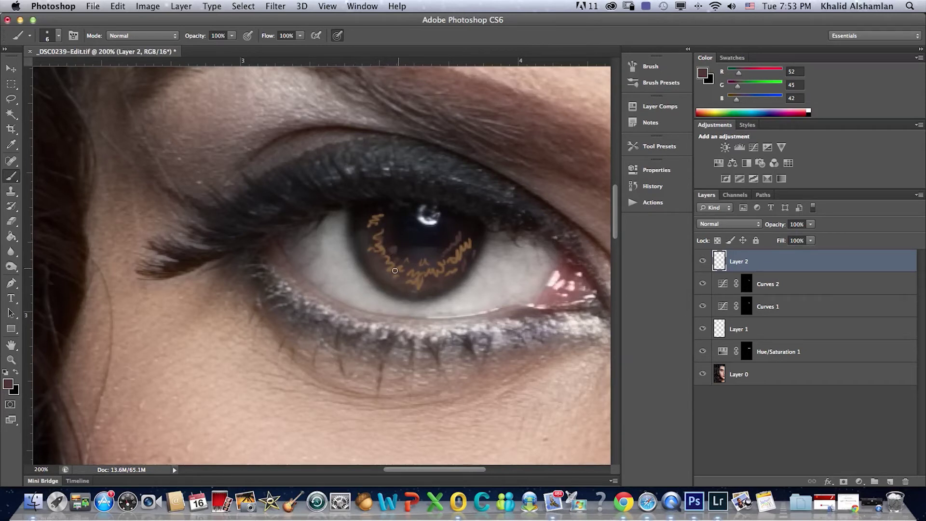
{"action": "left_click_drag", "start_coordinate": [372, 221], "coordinate": [370, 203]}
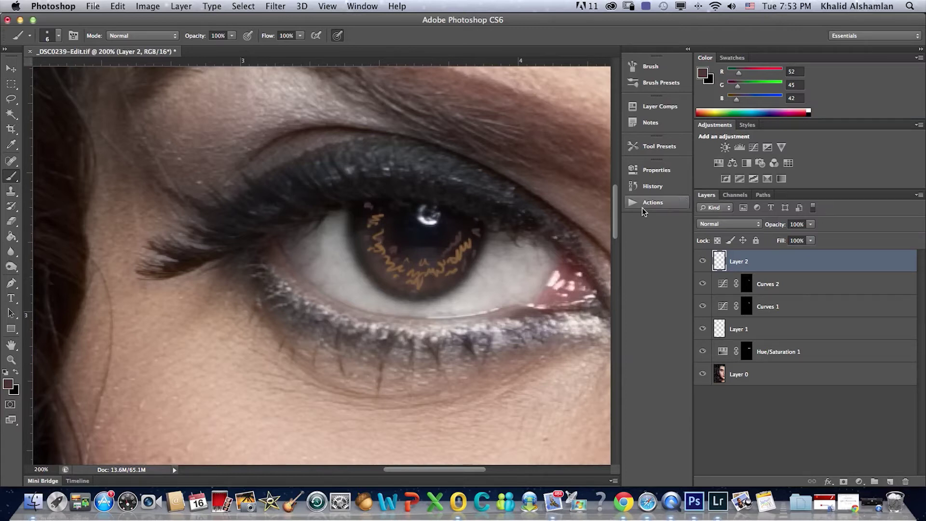
Set Layer 2's blending mode to Overlay, trying Soft Light for comparison before returning to Overlay.
{"action": "left_click", "coordinate": [745, 225]}
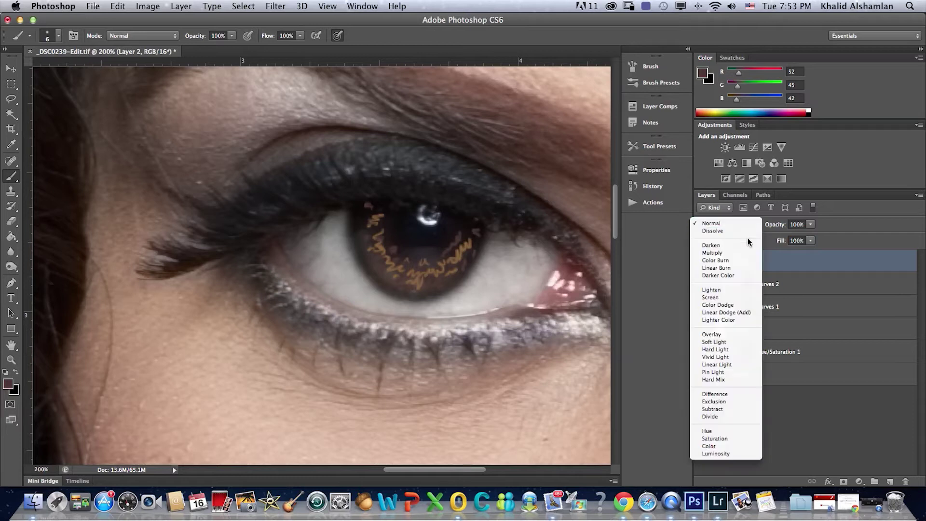
{"action": "left_click", "coordinate": [734, 335]}
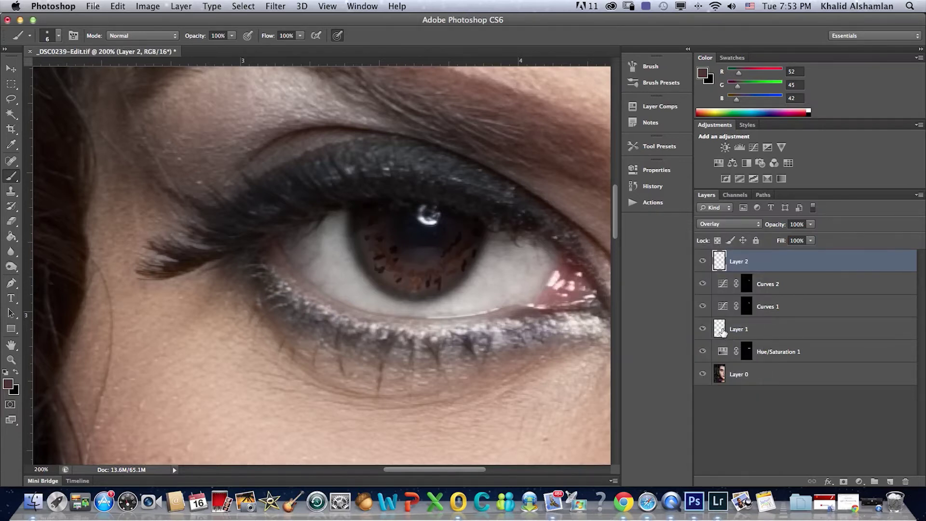
{"action": "left_click", "coordinate": [739, 224]}
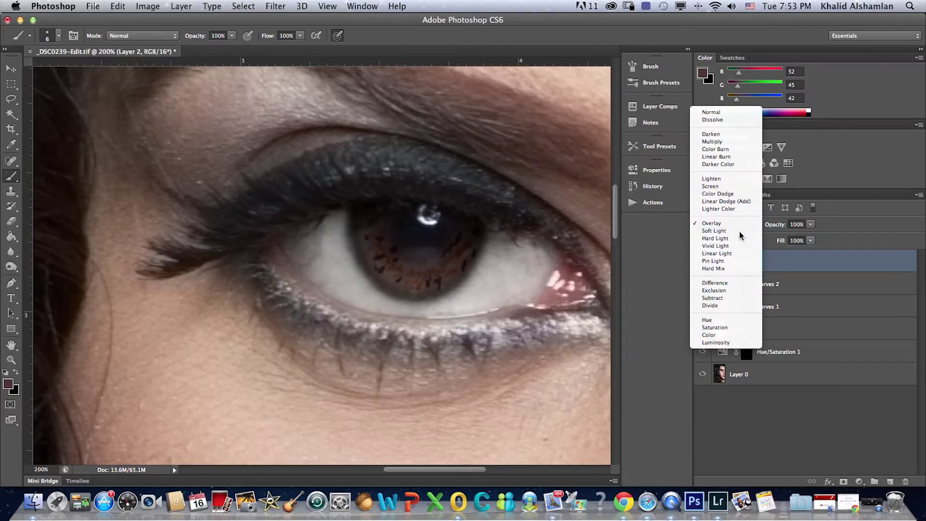
{"action": "left_click", "coordinate": [740, 231]}
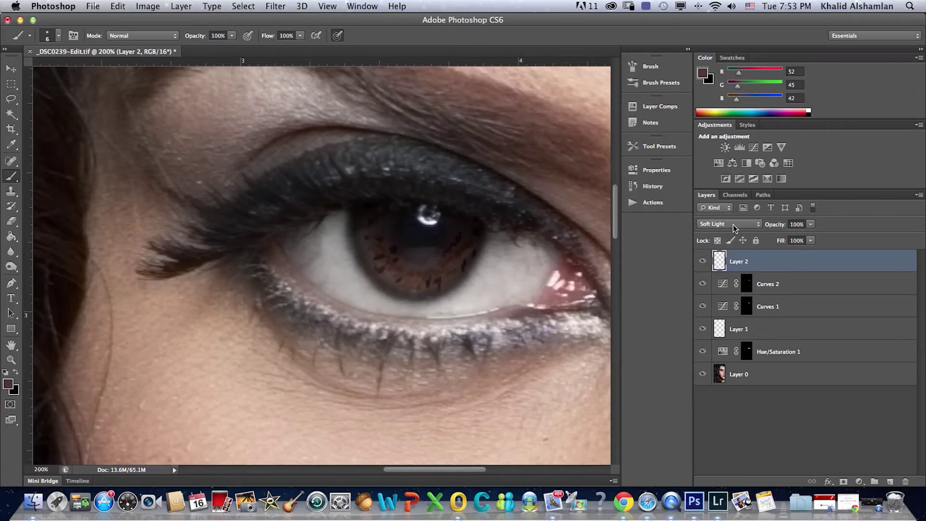
{"action": "left_click", "coordinate": [734, 225]}
{"action": "left_click", "coordinate": [731, 219]}
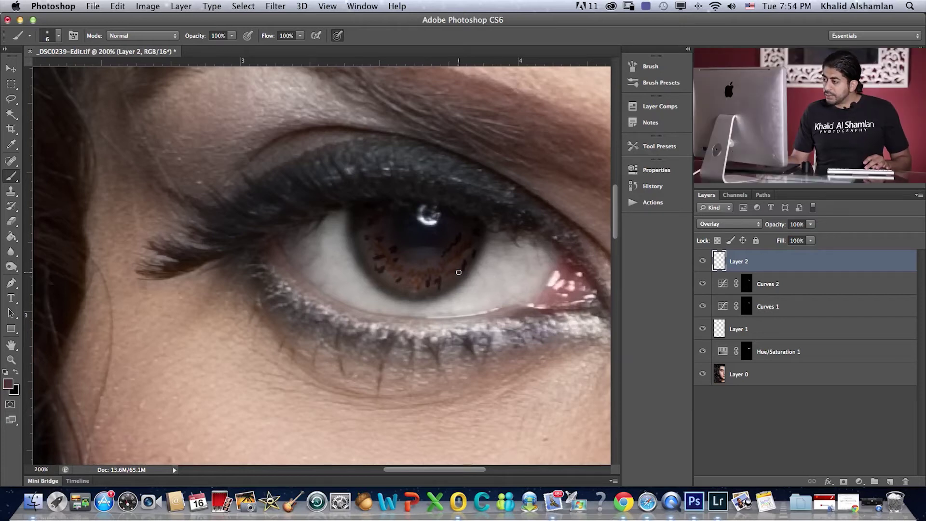
Soften the painted flecks on Layer 2 with a 2.5-pixel Gaussian Blur, undoing a first run of the last-used blur.
{"action": "key", "text": "super+f"}
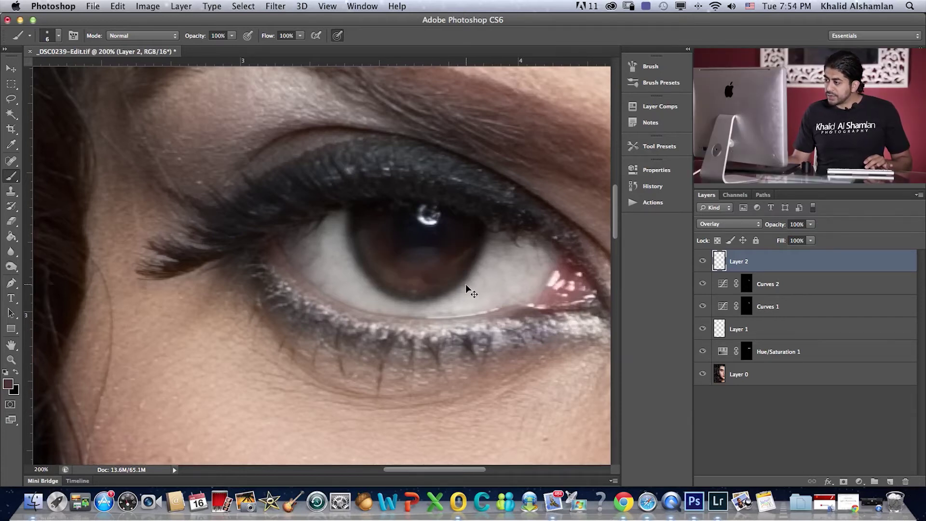
{"action": "key", "text": "super+z"}
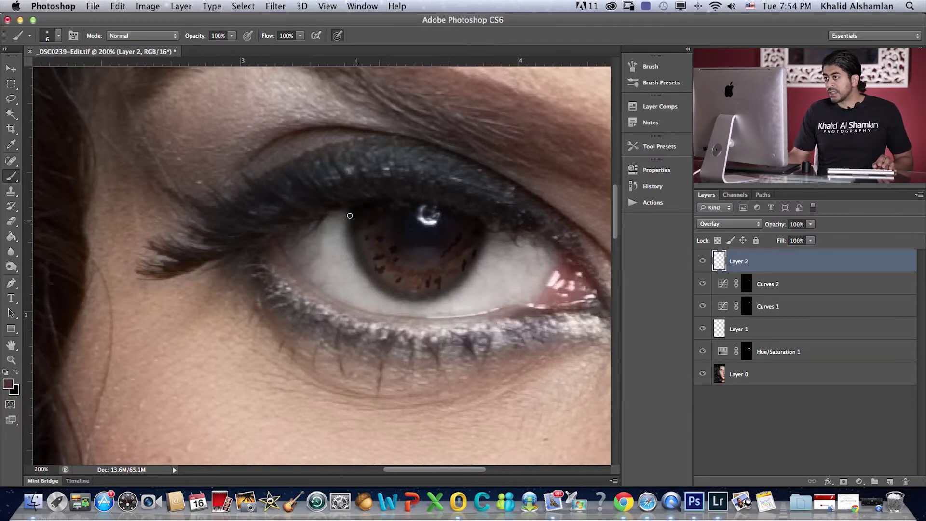
{"action": "left_click", "coordinate": [276, 6]}
{"action": "mouse_move", "coordinate": [329, 143]}
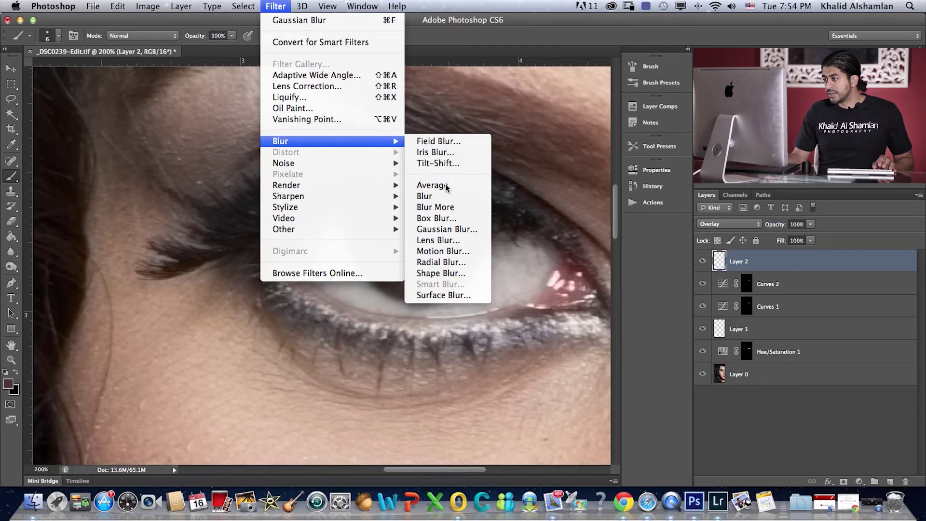
{"action": "left_click", "coordinate": [443, 229]}
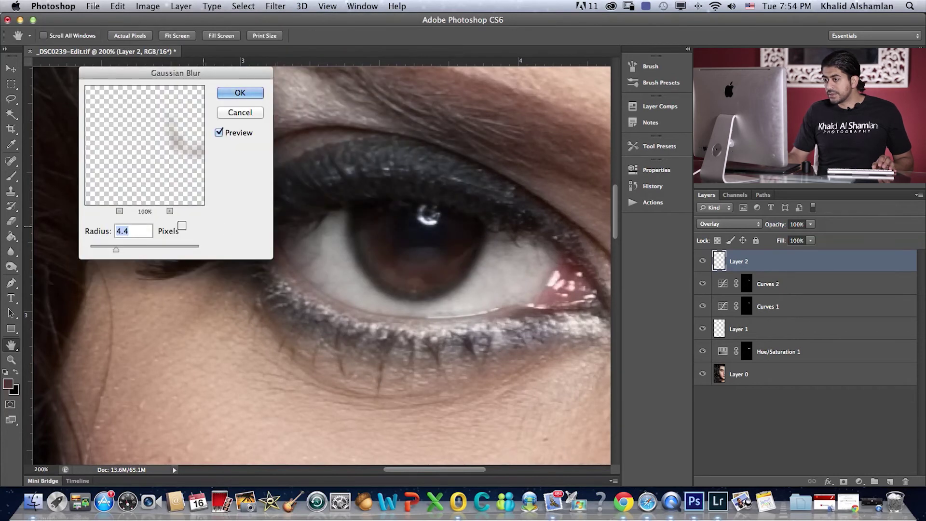
{"action": "mouse_move", "coordinate": [116, 250]}
{"action": "left_mouse_down"}
{"action": "mouse_move", "coordinate": [93, 250]}
{"action": "mouse_move", "coordinate": [102, 253]}
{"action": "left_mouse_up"}
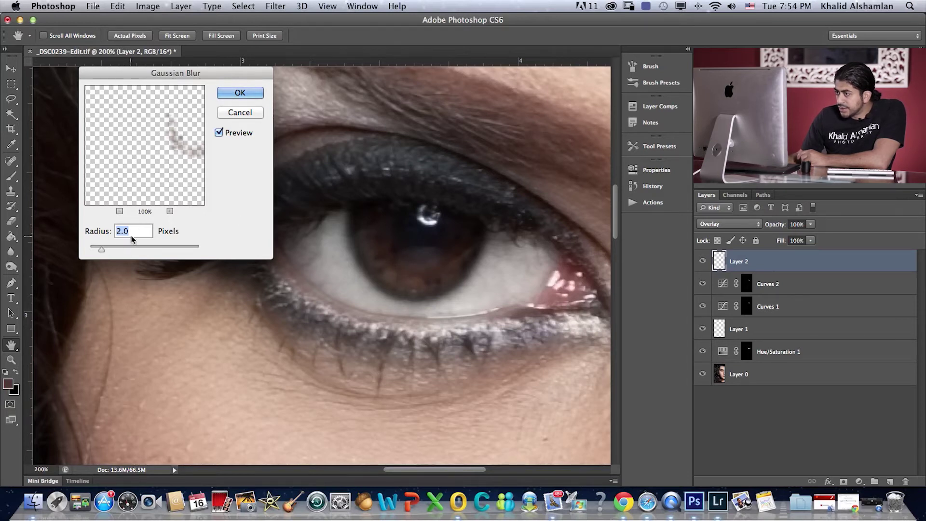
{"action": "type", "text": "20"}
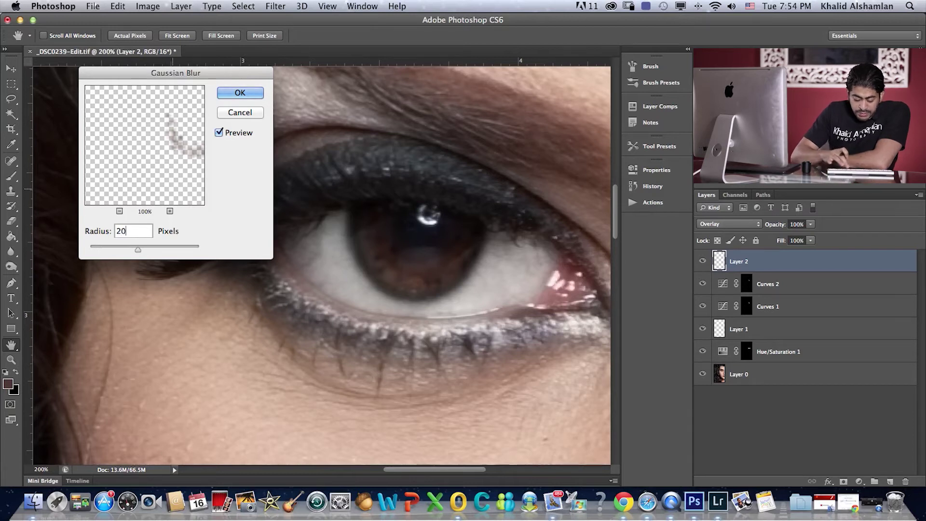
{"action": "type", "text": "5"}
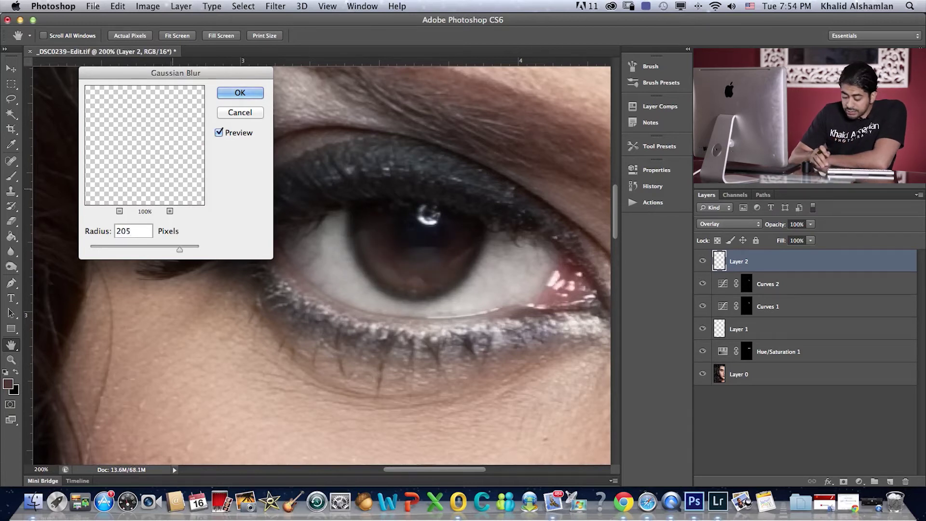
{"action": "key", "text": "BackSpace"}
{"action": "key", "text": "BackSpace"}
{"action": "type", "text": ".5"}
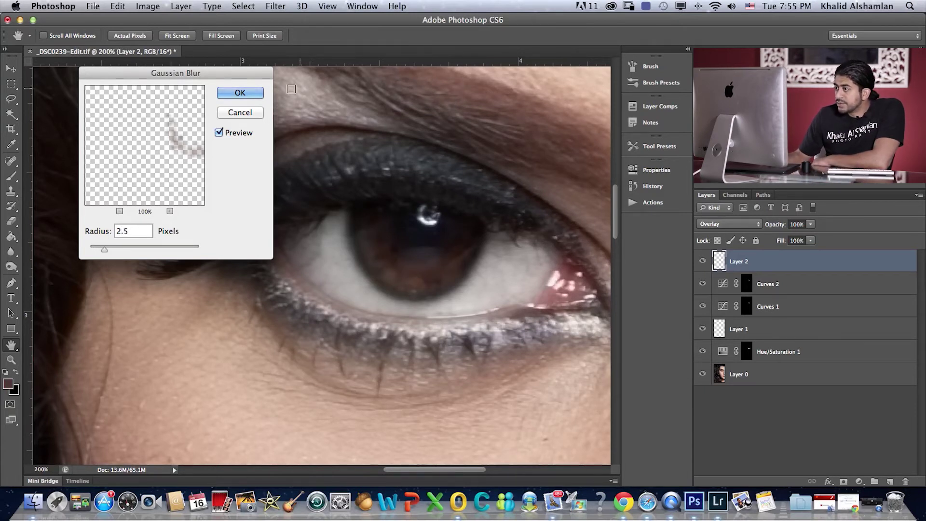
{"action": "left_click", "coordinate": [251, 96]}
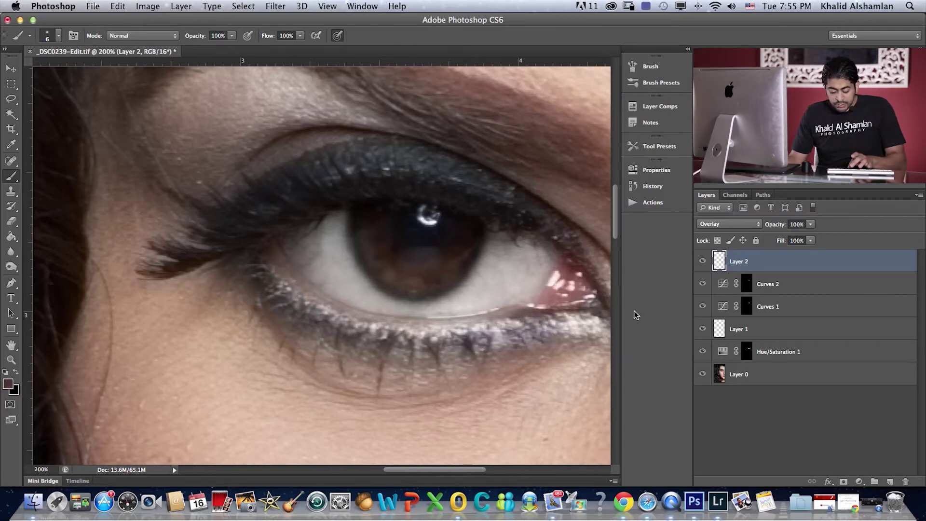
Compare the whole portrait with Layer 2 hidden and shown, and inspect the softened iris texture up close.
{"action": "key", "text": "super+0"}
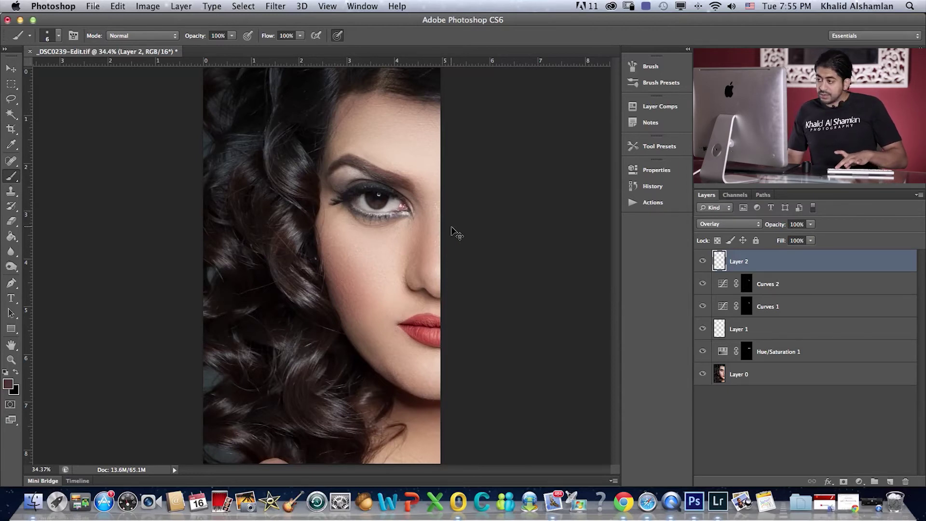
{"action": "left_click", "coordinate": [702, 262]}
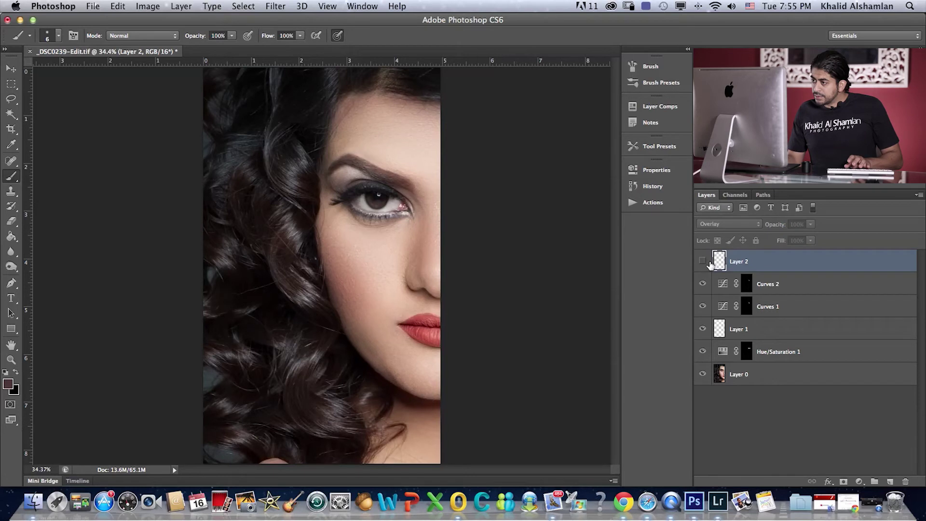
{"action": "left_click", "coordinate": [703, 262]}
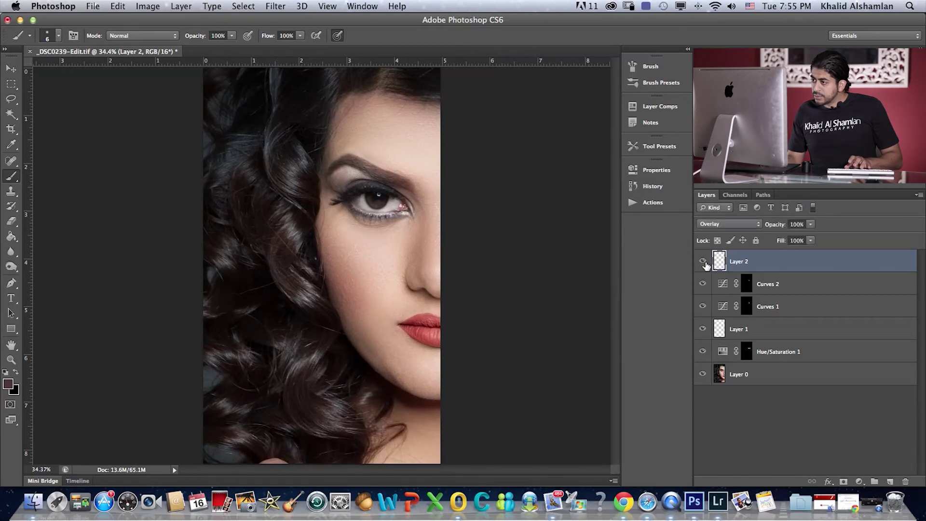
{"action": "left_click", "coordinate": [708, 263]}
{"action": "left_click", "coordinate": [709, 264]}
{"action": "left_click", "coordinate": [713, 263]}
{"action": "left_click", "coordinate": [710, 264]}
{"action": "left_click", "coordinate": [705, 264]}
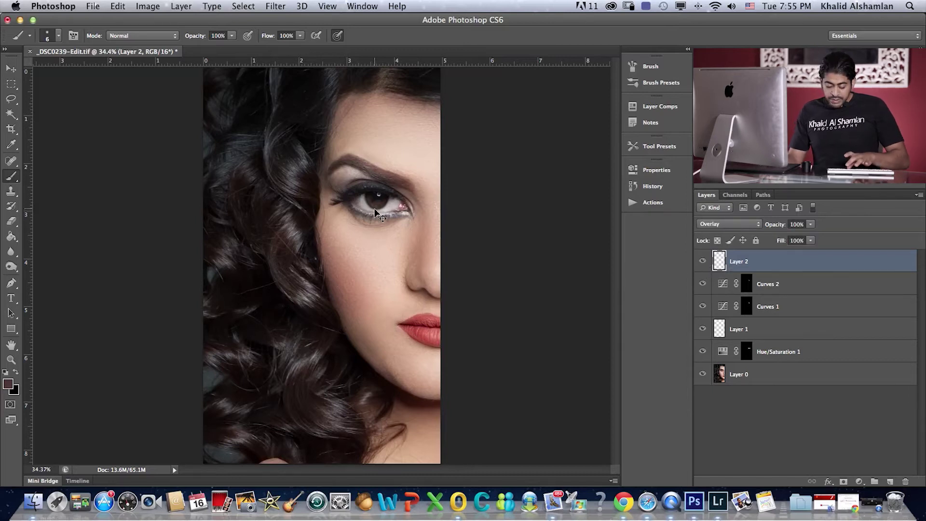
{"action": "key", "text": "super+plus"}
{"action": "key", "text": "super+plus"}
{"action": "key", "text": "super+plus"}
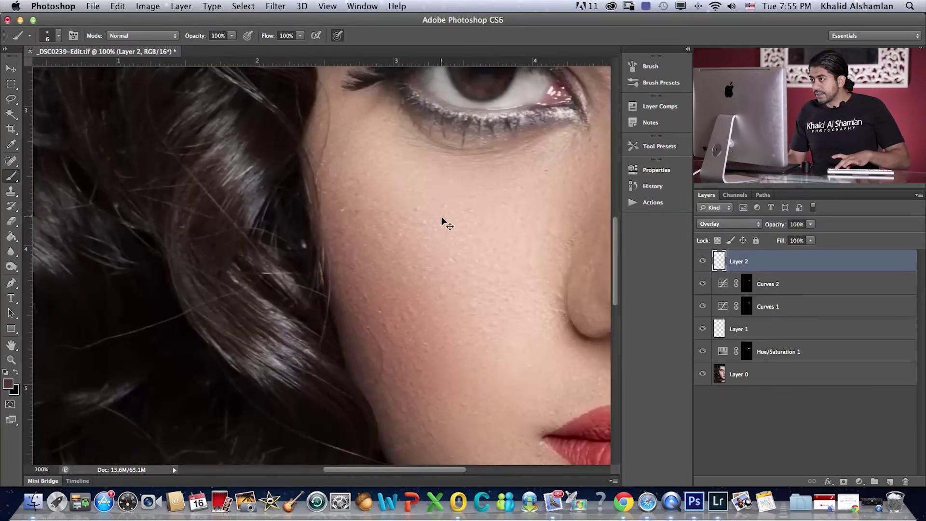
{"action": "key", "text": "super+plus"}
{"action": "mouse_move", "coordinate": [413, 293]}
{"action": "left_mouse_down"}
{"action": "mouse_move", "coordinate": [398, 311]}
{"action": "mouse_move", "coordinate": [413, 335]}
{"action": "mouse_move", "coordinate": [458, 267]}
{"action": "left_mouse_up"}
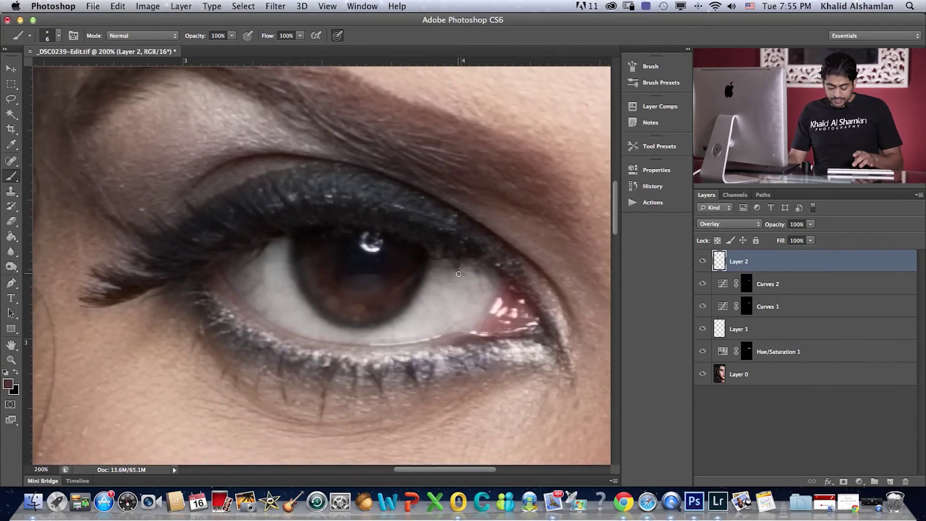
{"action": "key", "text": "super+minus"}
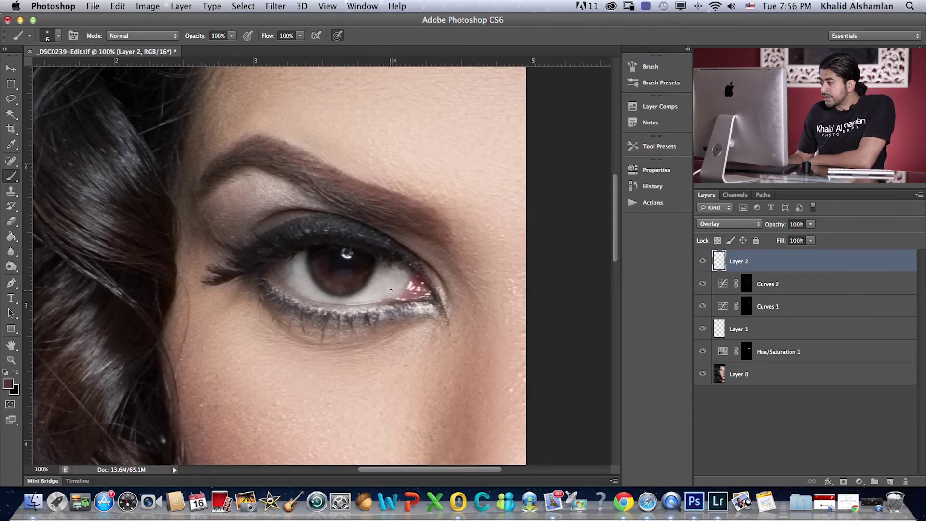
Create a new layer above Layer 2 and rename Layer 2 as Color.
{"action": "left_click", "coordinate": [890, 474]}
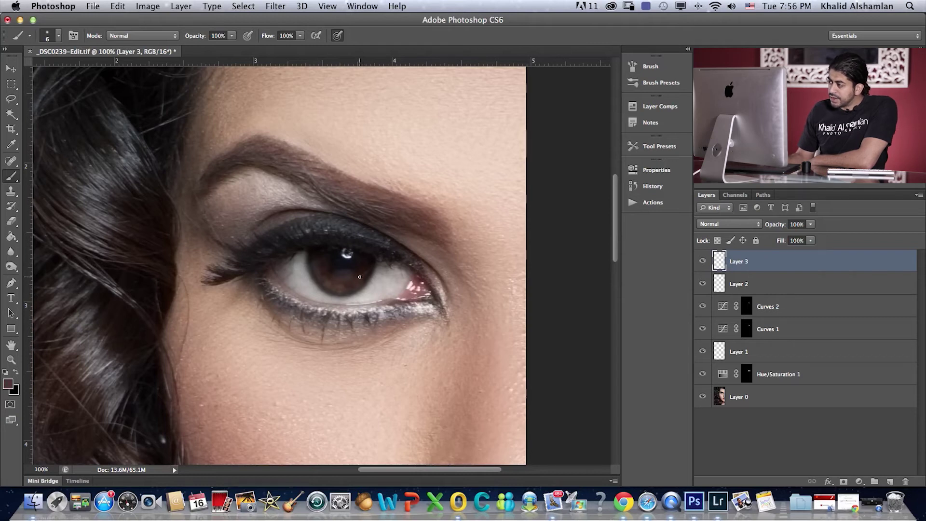
{"action": "double_click", "coordinate": [741, 284]}
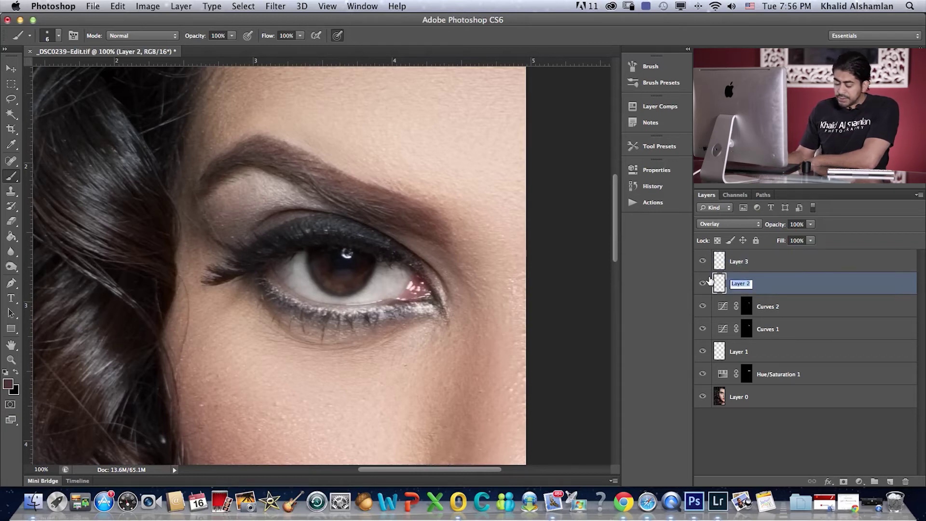
{"action": "type", "text": "Color"}
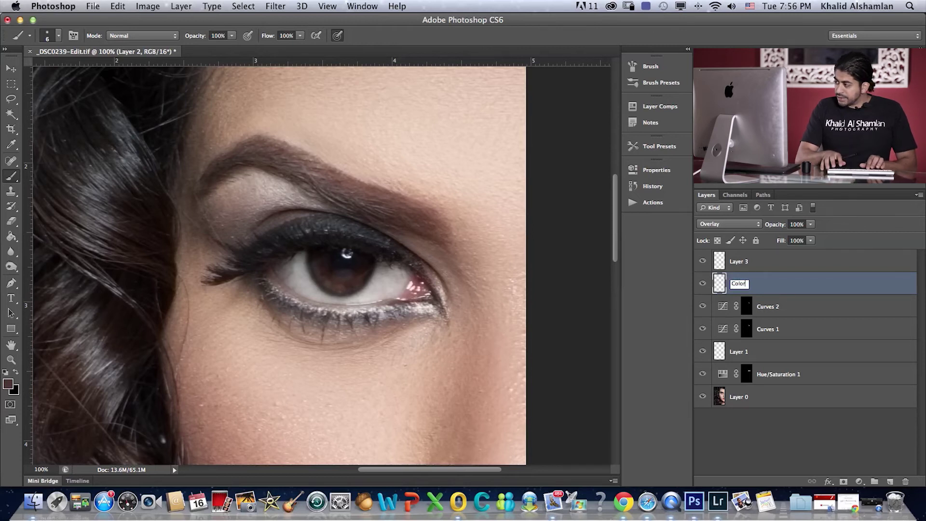
{"action": "key", "text": "Return"}
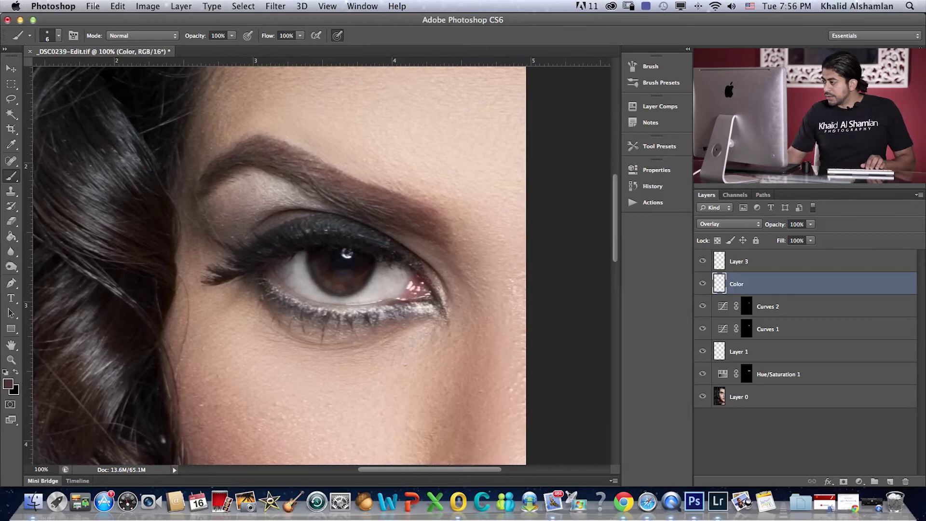
Check what Layer 1 contains by hiding and showing it, and rename it as Cleaning.
{"action": "left_click", "coordinate": [703, 354]}
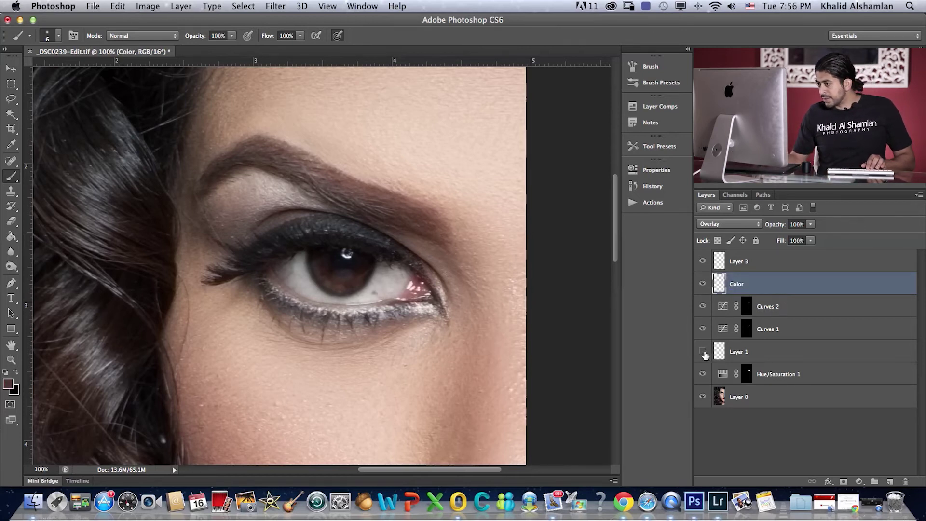
{"action": "left_click", "coordinate": [703, 354]}
{"action": "double_click", "coordinate": [743, 353]}
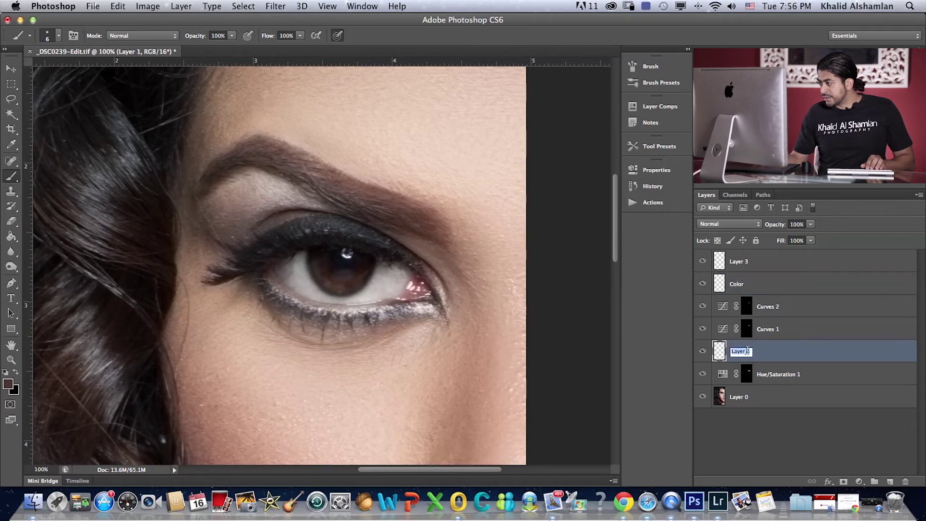
{"action": "type", "text": "Cl"}
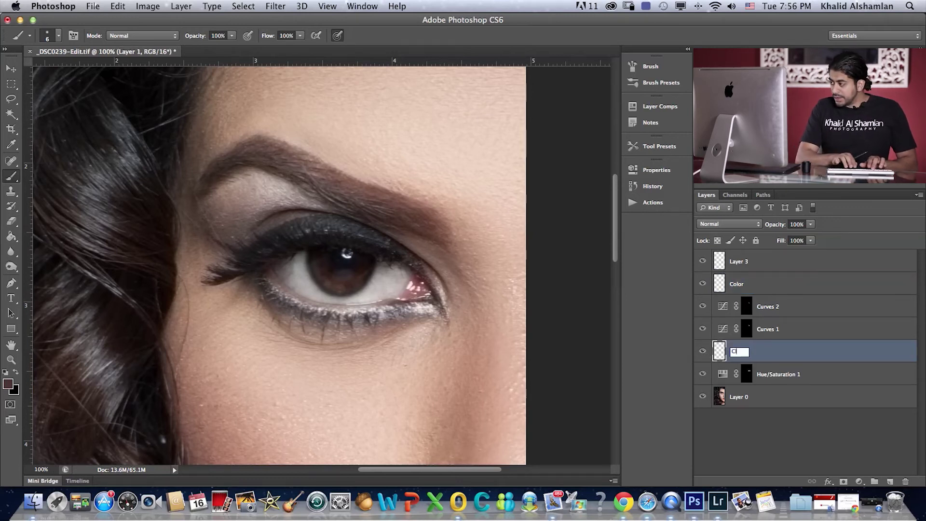
{"action": "type", "text": "eaning"}
{"action": "key", "text": "Return"}
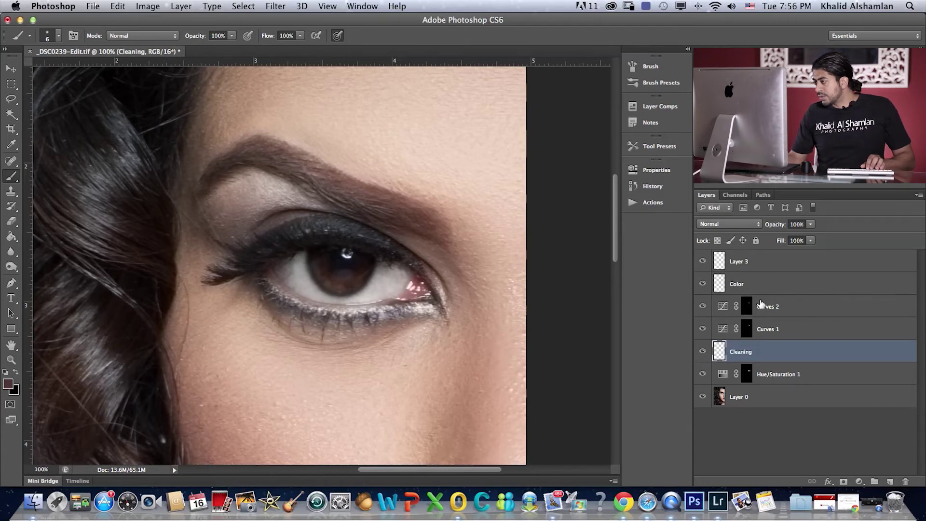
Rename the new empty layer at the top of the stack as Catch Light.
{"action": "left_click", "coordinate": [751, 270]}
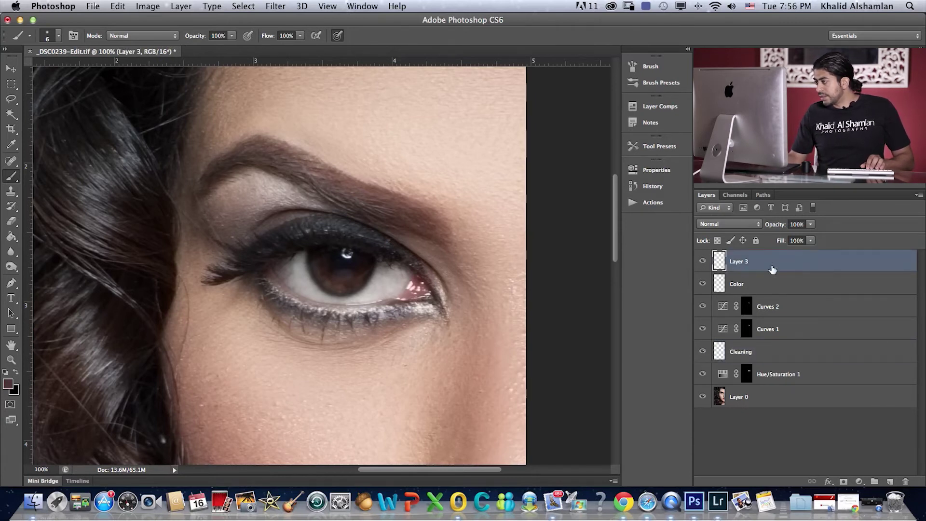
{"action": "double_click", "coordinate": [742, 263]}
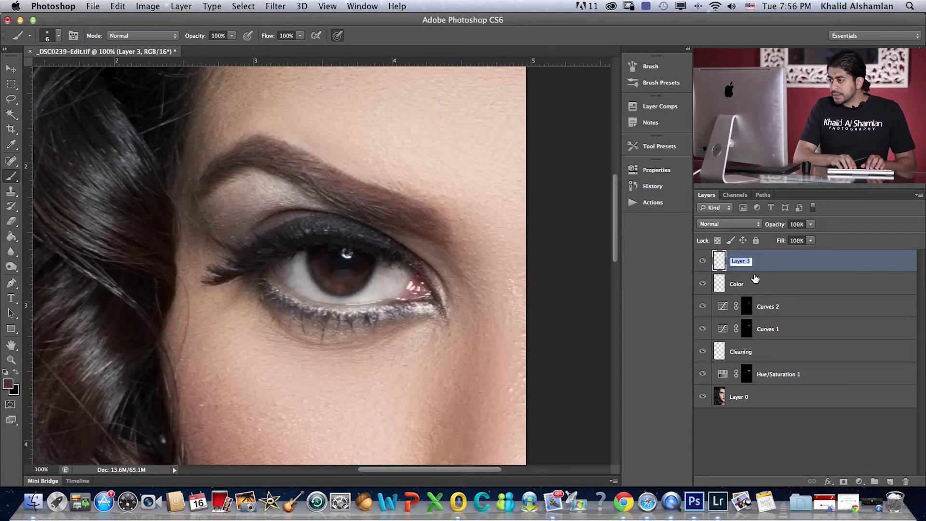
{"action": "type", "text": "Catch"}
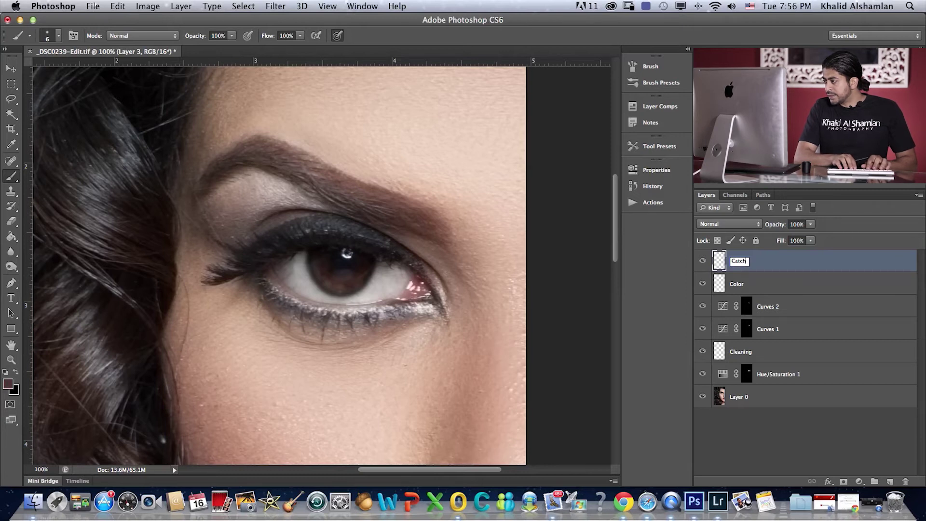
{"action": "type", "text": " Light"}
{"action": "key", "text": "Return"}
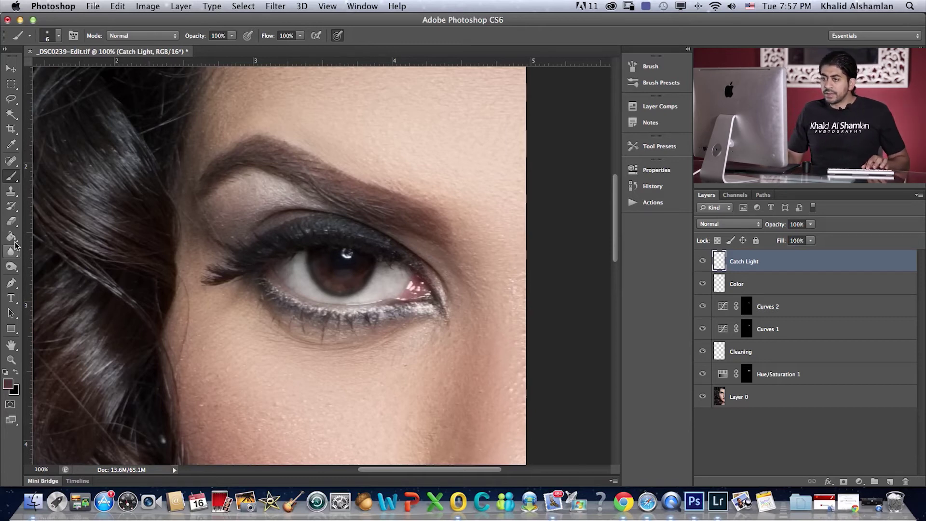
Clone the existing catch light onto the lower part of the iris on the Catch Light layer with a 15-pixel Clone Stamp brush.
{"action": "left_click", "coordinate": [11, 192]}
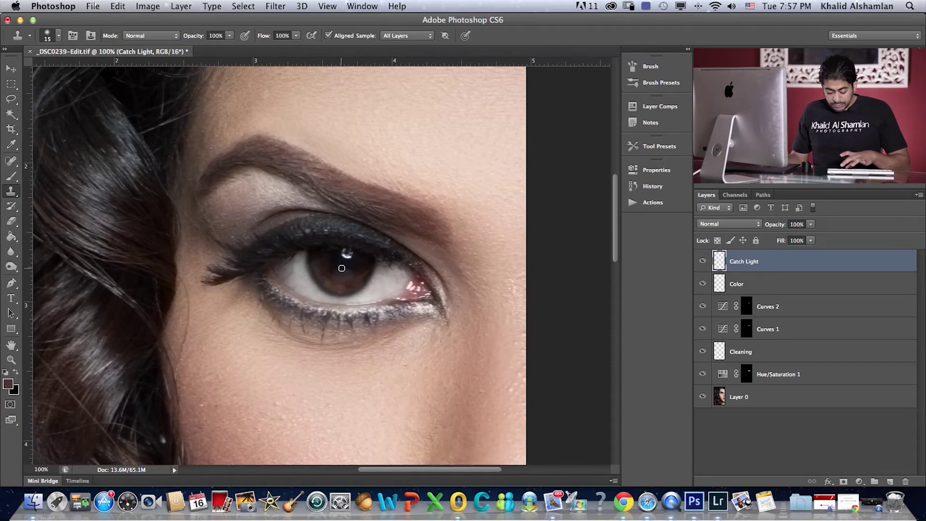
{"action": "key", "text": "super+plus"}
{"action": "left_click_drag", "start_coordinate": [369, 304], "coordinate": [420, 288]}
{"action": "left_click", "coordinate": [415, 238], "text": "alt"}
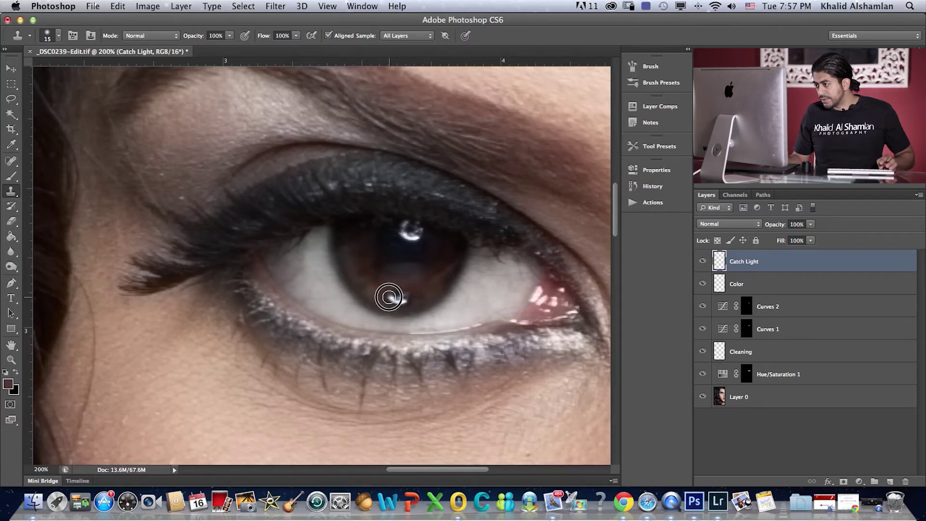
{"action": "mouse_move", "coordinate": [406, 301]}
{"action": "left_mouse_down"}
{"action": "mouse_move", "coordinate": [393, 299]}
{"action": "mouse_move", "coordinate": [409, 300]}
{"action": "left_mouse_up"}
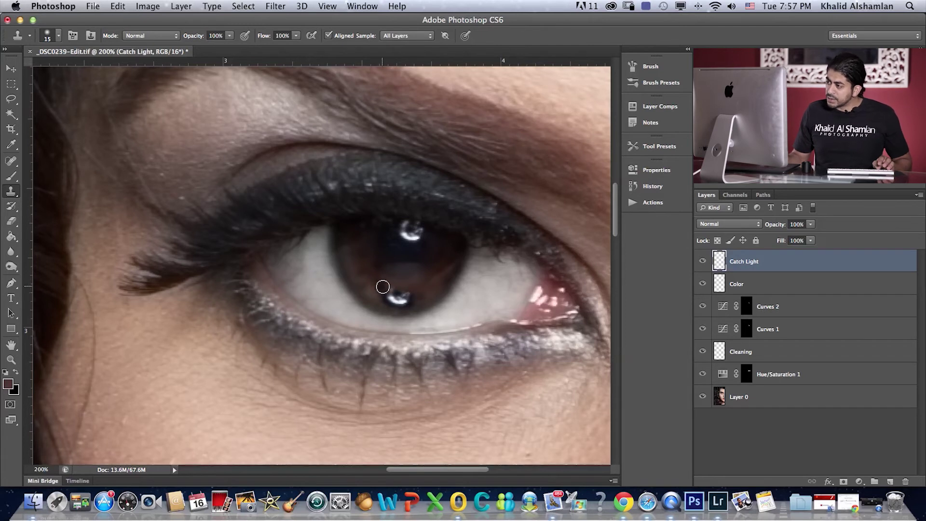
Erase the excess around the cloned catch light and rotate it slightly counterclockwise with Free Transform.
{"action": "left_click", "coordinate": [17, 223]}
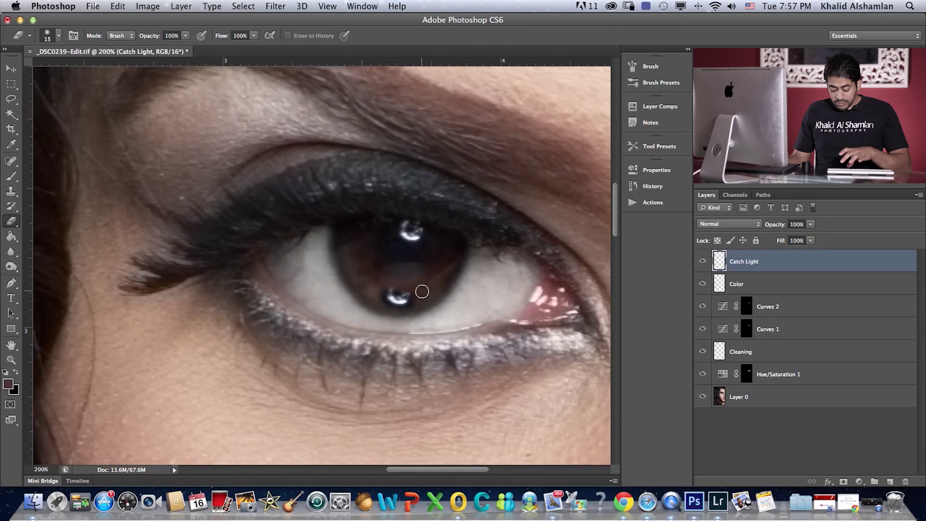
{"action": "mouse_move", "coordinate": [411, 288]}
{"action": "left_mouse_down"}
{"action": "mouse_move", "coordinate": [378, 289]}
{"action": "mouse_move", "coordinate": [381, 306]}
{"action": "mouse_move", "coordinate": [399, 315]}
{"action": "mouse_move", "coordinate": [422, 305]}
{"action": "mouse_move", "coordinate": [418, 295]}
{"action": "mouse_move", "coordinate": [410, 312]}
{"action": "mouse_move", "coordinate": [377, 308]}
{"action": "mouse_move", "coordinate": [386, 278]}
{"action": "mouse_move", "coordinate": [423, 288]}
{"action": "mouse_move", "coordinate": [397, 278]}
{"action": "mouse_move", "coordinate": [410, 305]}
{"action": "left_mouse_up"}
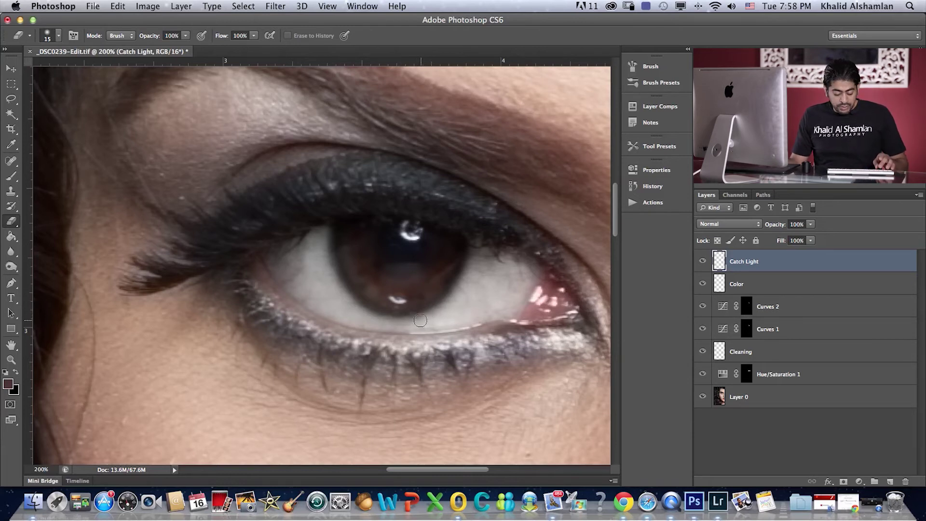
{"action": "key", "text": "super+t"}
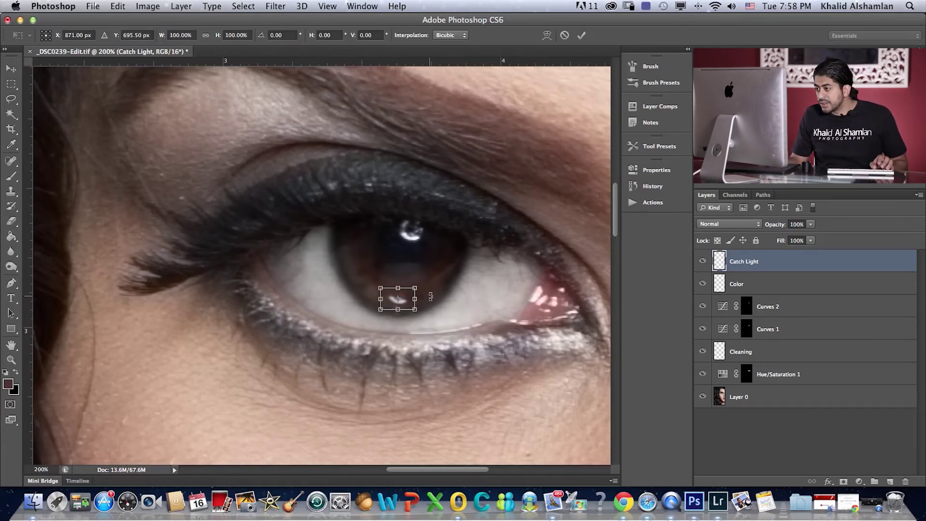
{"action": "left_click_drag", "start_coordinate": [437, 304], "coordinate": [468, 301]}
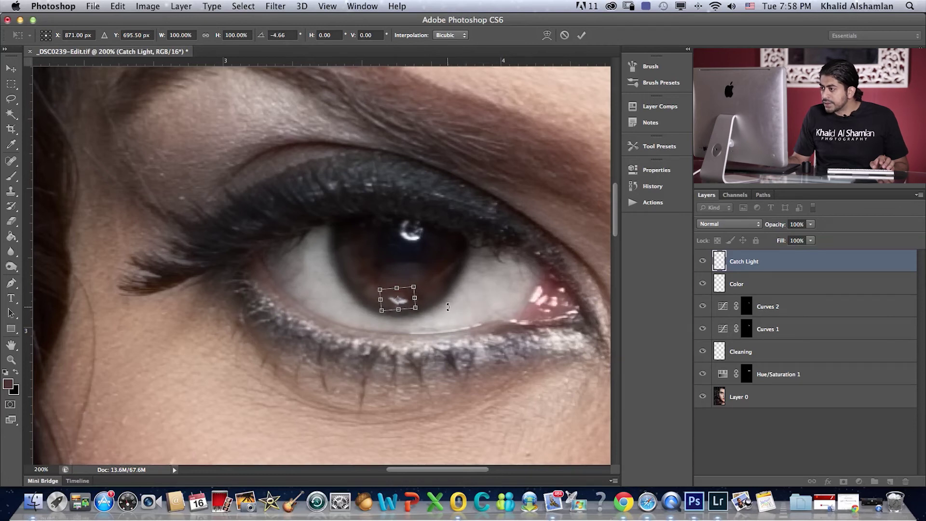
{"action": "key", "text": "Return"}
{"action": "key", "text": "e"}
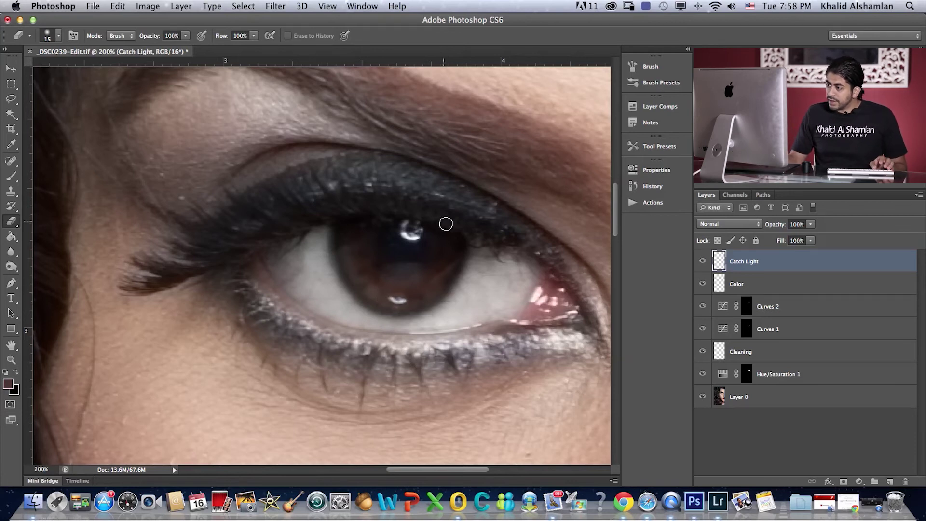
Start a Free Transform on the cloned catch light and nudge it up inside the lower iris to Y 692 px.
{"action": "key", "text": "super+0"}
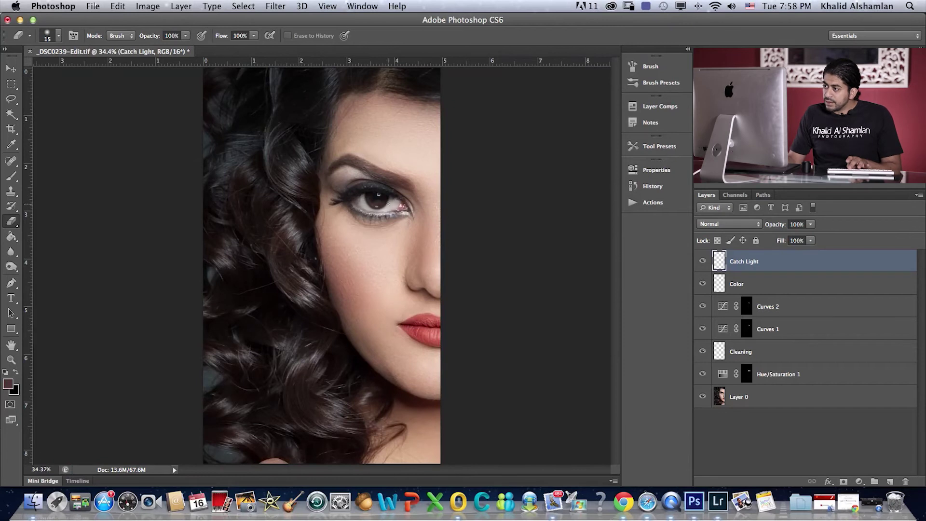
{"action": "key", "text": "super+1"}
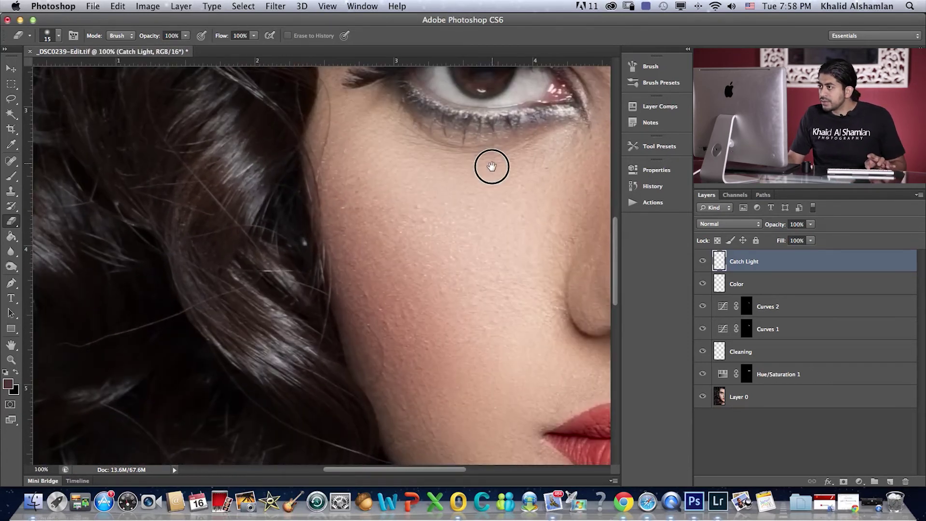
{"action": "left_click_drag", "start_coordinate": [491, 167], "coordinate": [449, 312]}
{"action": "key", "text": "super+t"}
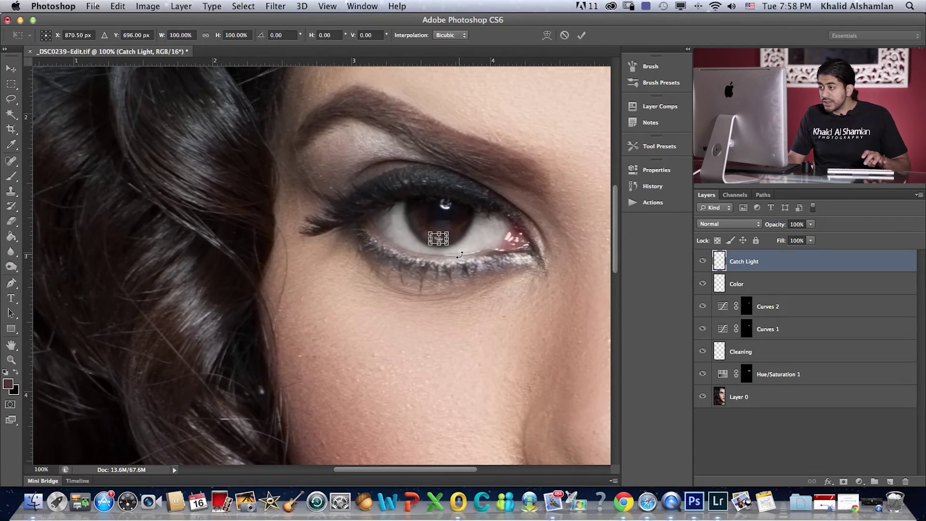
{"action": "key", "text": "Up"}
{"action": "key", "text": "Up"}
{"action": "key", "text": "Up"}
{"action": "key", "text": "Up"}
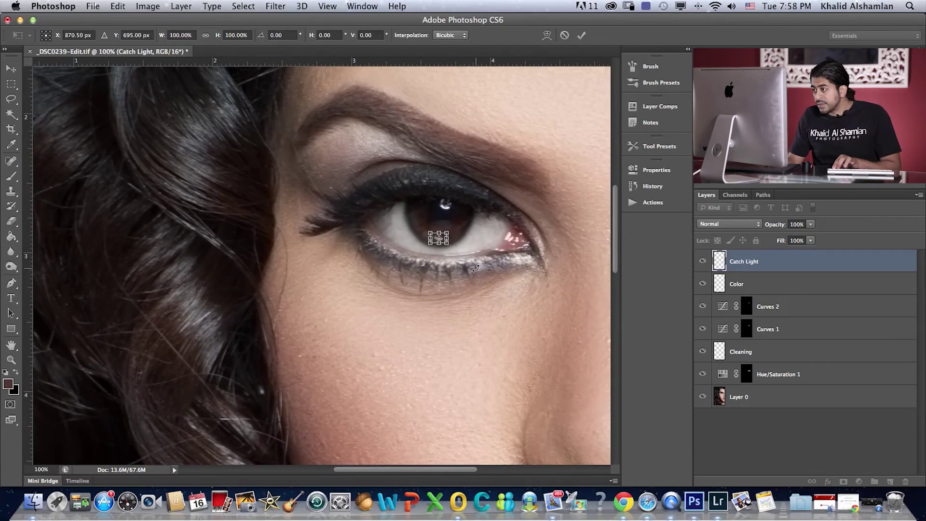
{"action": "key", "text": "Left"}
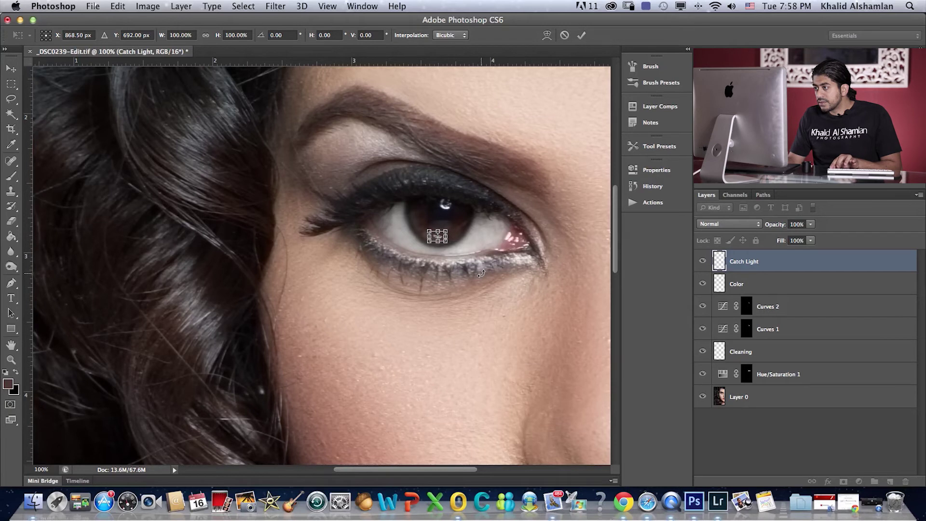
{"action": "key", "text": "Right"}
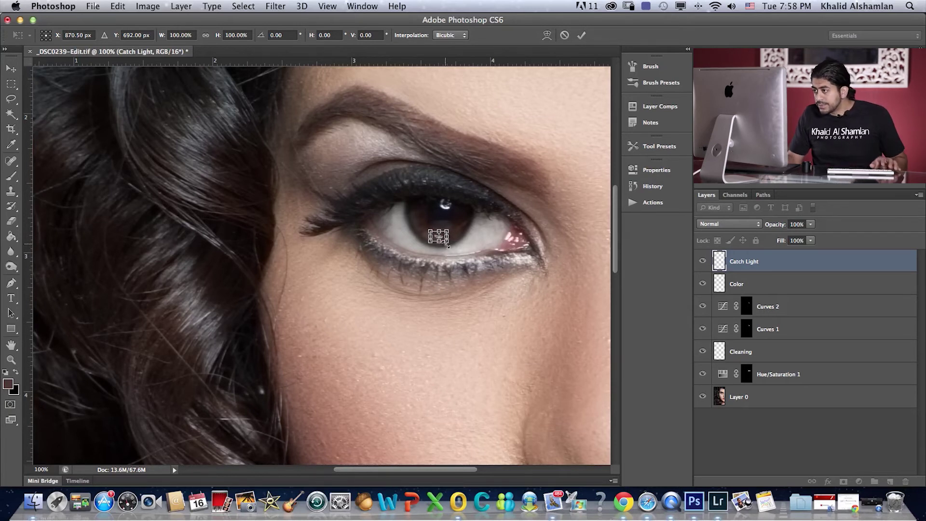
Enlarge the cloned catch light to 137.93% width and 150% height, and nudge it up and left to sit inside the lower iris.
{"action": "left_click_drag", "start_coordinate": [448, 246], "coordinate": [452, 246]}
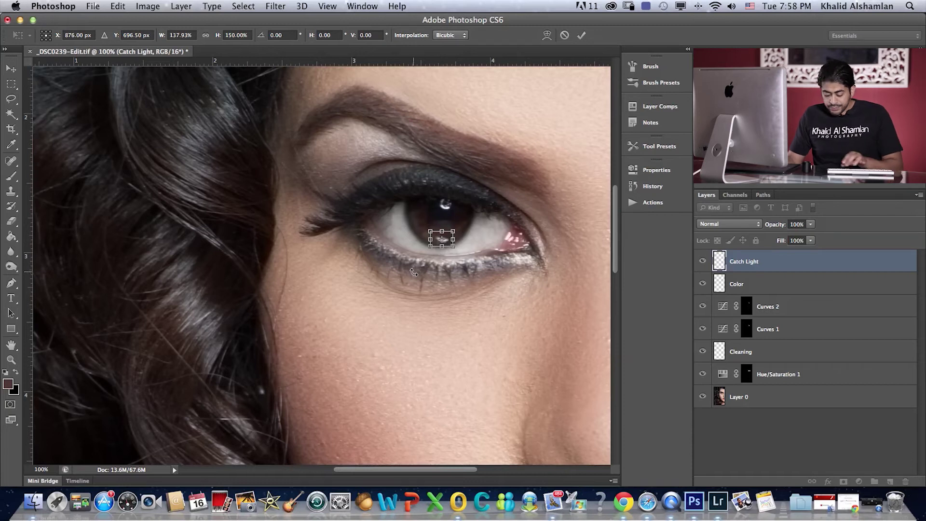
{"action": "key", "text": "Left"}
{"action": "key", "text": "Left"}
{"action": "key", "text": "Left"}
{"action": "key", "text": "Left"}
{"action": "key", "text": "Left"}
{"action": "key", "text": "Up"}
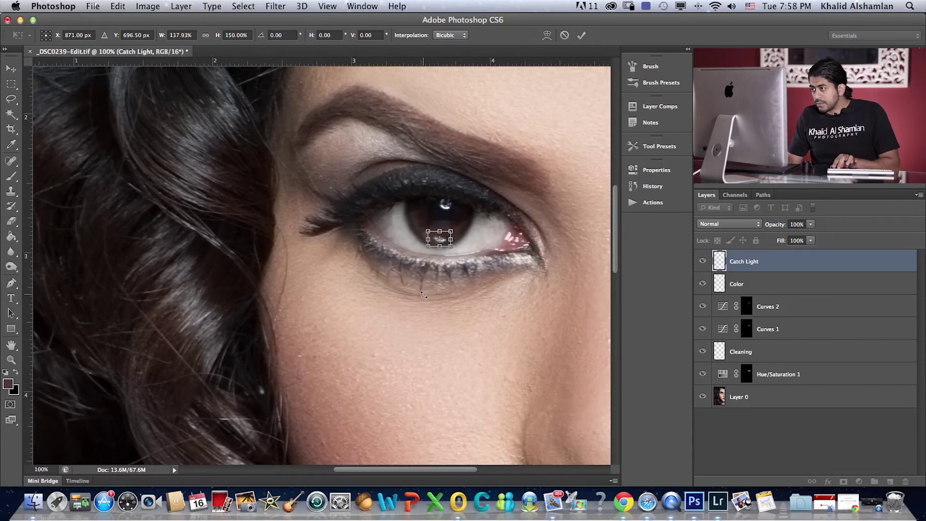
{"action": "key", "text": "Left"}
{"action": "key", "text": "Up"}
{"action": "key", "text": "Up"}
{"action": "key", "text": "Up"}
{"action": "key", "text": "Up"}
{"action": "key", "text": "Up"}
{"action": "key", "text": "Up"}
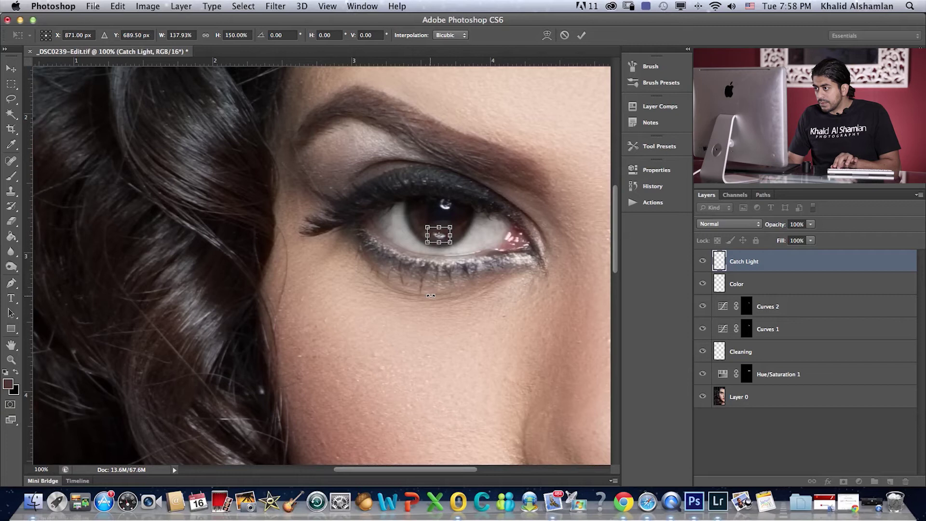
{"action": "key", "text": "Right"}
{"action": "key", "text": "Right"}
{"action": "key", "text": "Up"}
{"action": "key", "text": "Up"}
{"action": "key", "text": "Return"}
{"action": "key", "text": "e"}
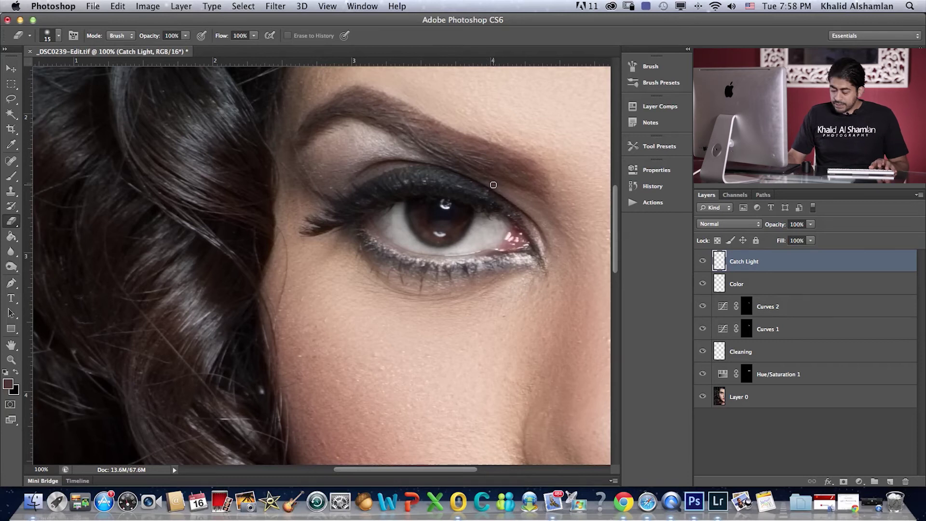
Check the catch light against the whole portrait and reduce the Catch Light layer's opacity to 79%.
{"action": "key", "text": "super+0"}
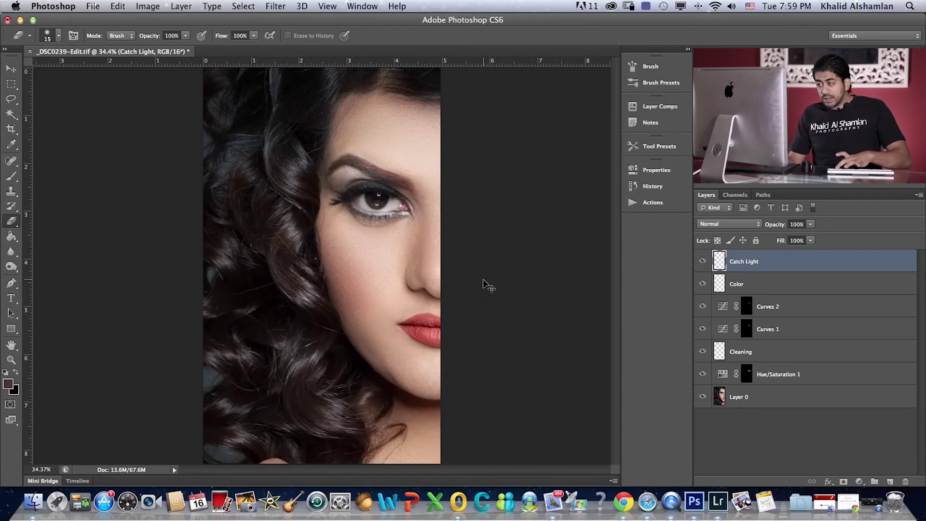
{"action": "key", "text": "super+equal"}
{"action": "key", "text": "super+equal"}
{"action": "key", "text": "super+equal"}
{"action": "mouse_move", "coordinate": [475, 197]}
{"action": "left_mouse_down"}
{"action": "mouse_move", "coordinate": [480, 242]}
{"action": "mouse_move", "coordinate": [447, 349]}
{"action": "mouse_move", "coordinate": [453, 304]}
{"action": "left_mouse_up"}
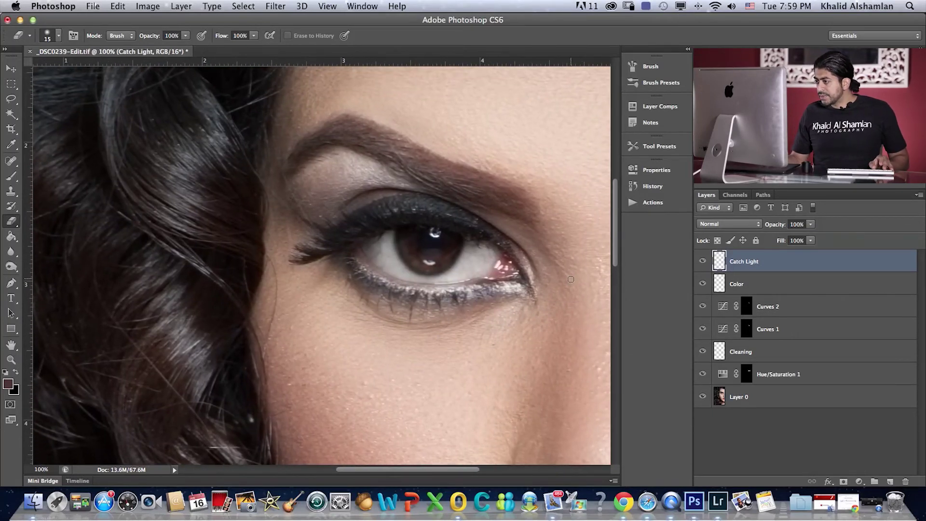
{"action": "left_click", "coordinate": [812, 224]}
{"action": "left_click_drag", "start_coordinate": [813, 239], "coordinate": [802, 238]}
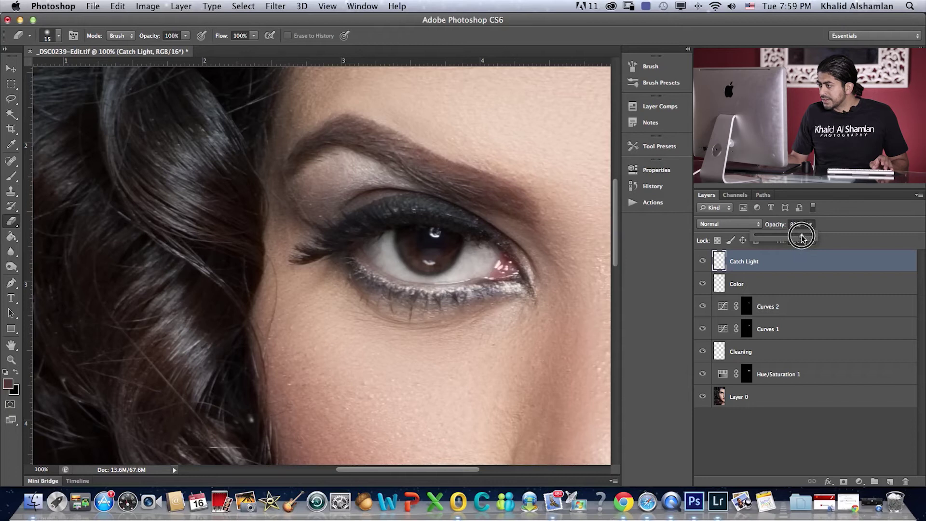
{"action": "left_click", "coordinate": [729, 248]}
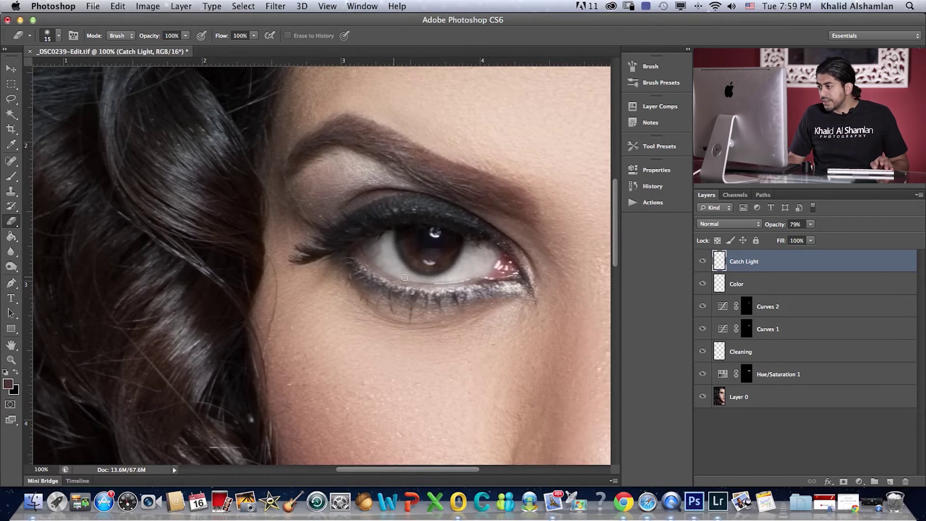
Stamp all visible layers into a new layer at the top of the stack and rename it as Sharpenning].
{"action": "left_click_drag", "start_coordinate": [475, 324], "coordinate": [447, 324]}
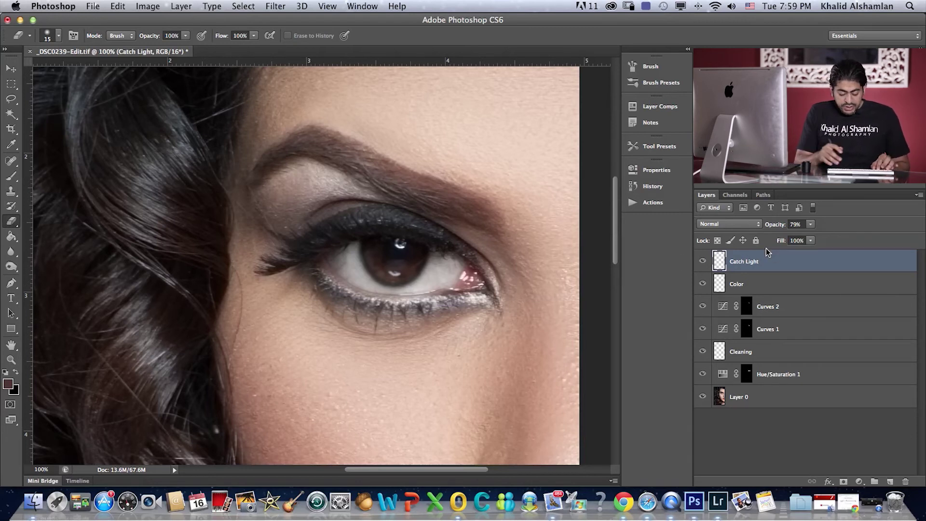
{"action": "key", "text": "super+alt+shift+n"}
{"action": "key", "text": "super+alt+shift+e"}
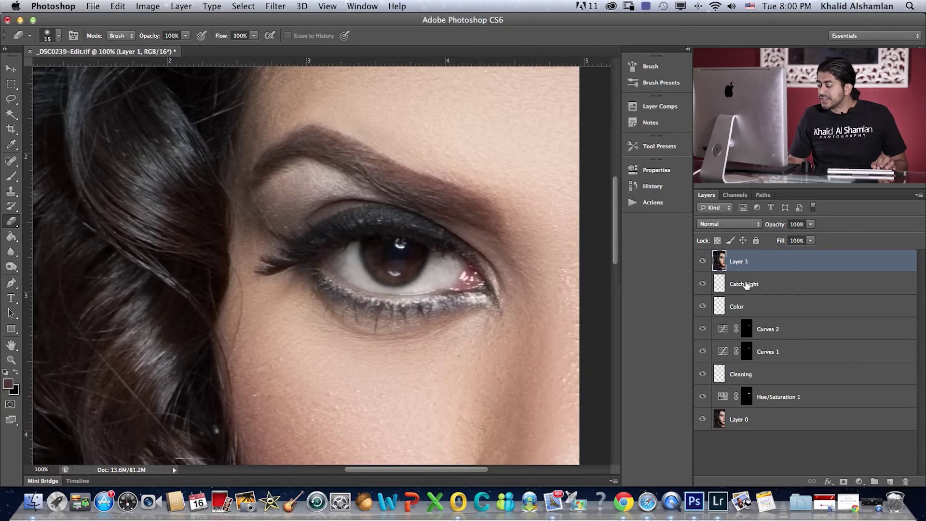
{"action": "double_click", "coordinate": [739, 263]}
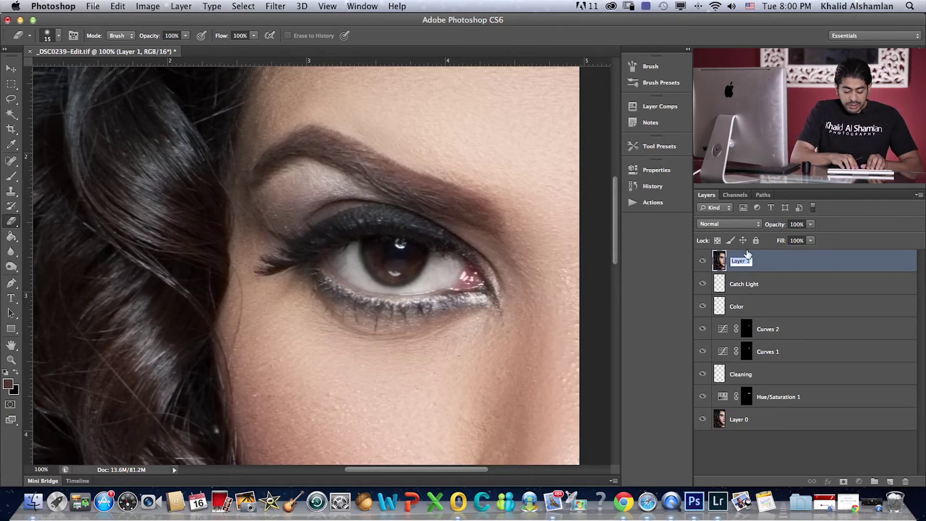
{"action": "type", "text": "Sharpenning"}
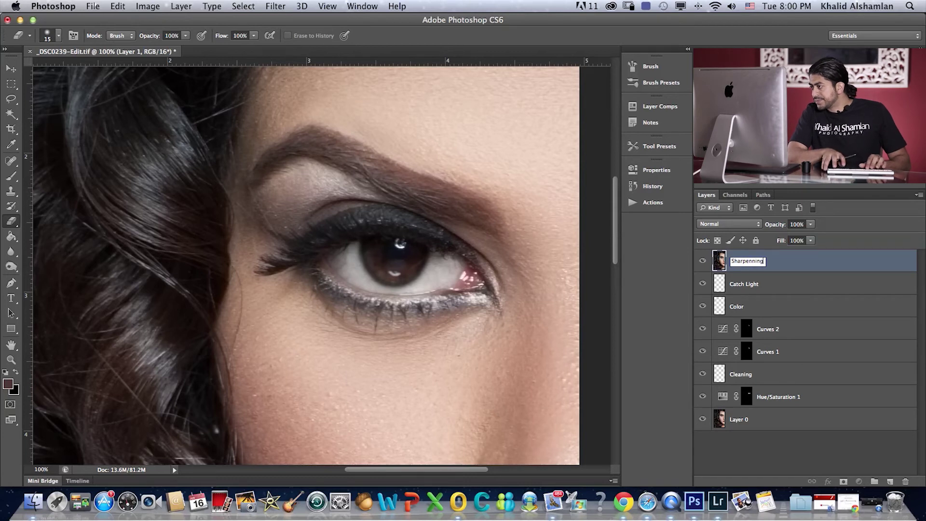
{"action": "key", "text": "Return"}
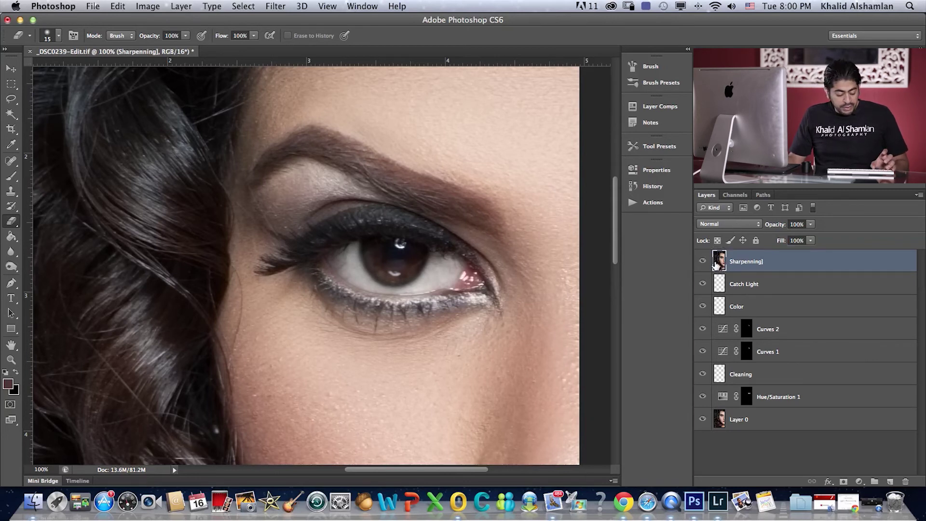
Desaturate the stamped top layer and set its blend mode to Overlay.
{"action": "key", "text": "super+shift+u"}
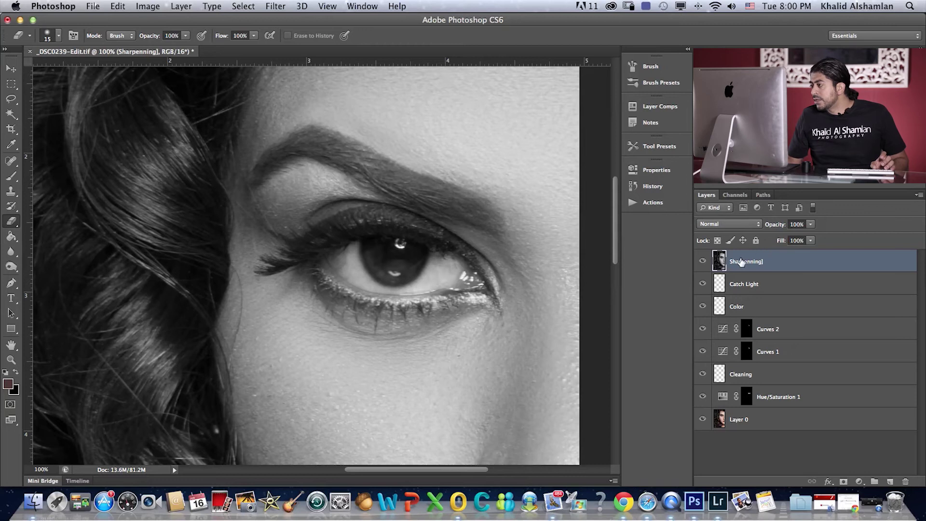
{"action": "left_click", "coordinate": [752, 225]}
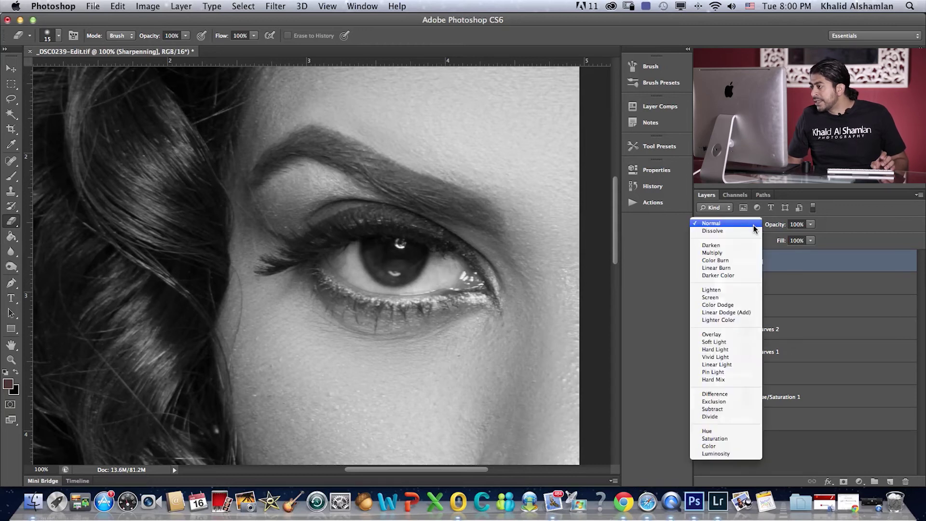
{"action": "left_click", "coordinate": [734, 338]}
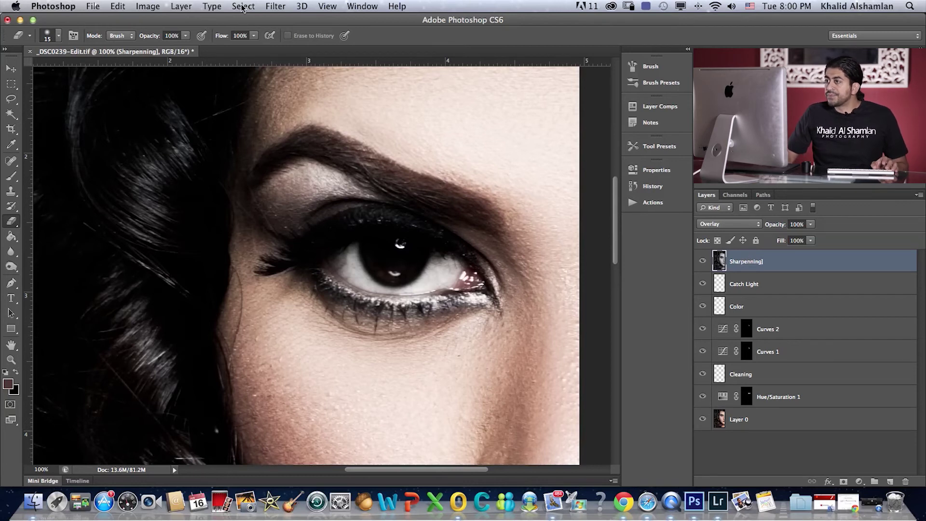
Apply a High Pass filter with a radius of 4.6 pixels to the Sharpenning] layer.
{"action": "left_click", "coordinate": [279, 8]}
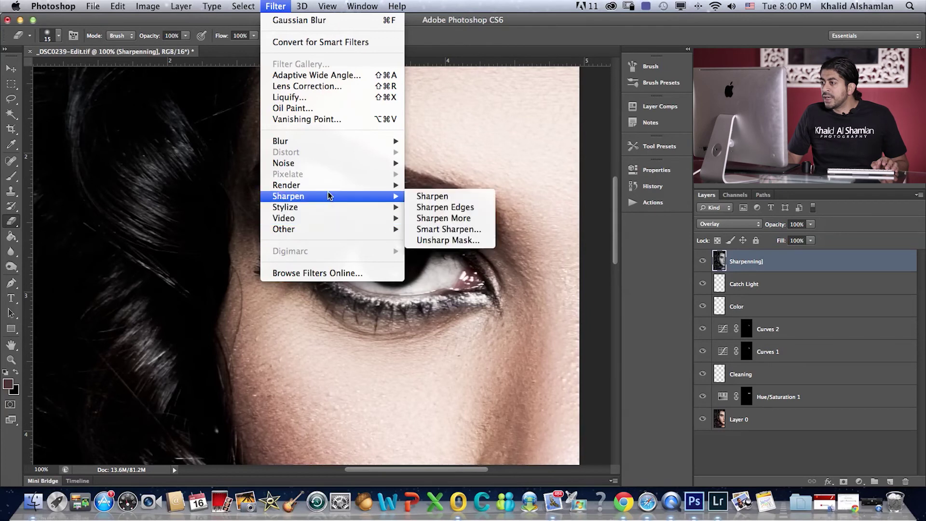
{"action": "mouse_move", "coordinate": [328, 232]}
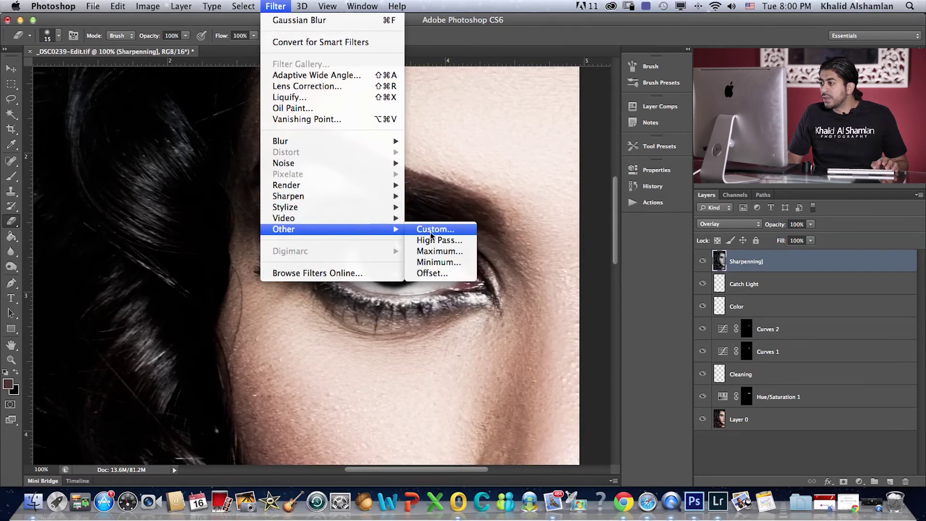
{"action": "left_click", "coordinate": [447, 241]}
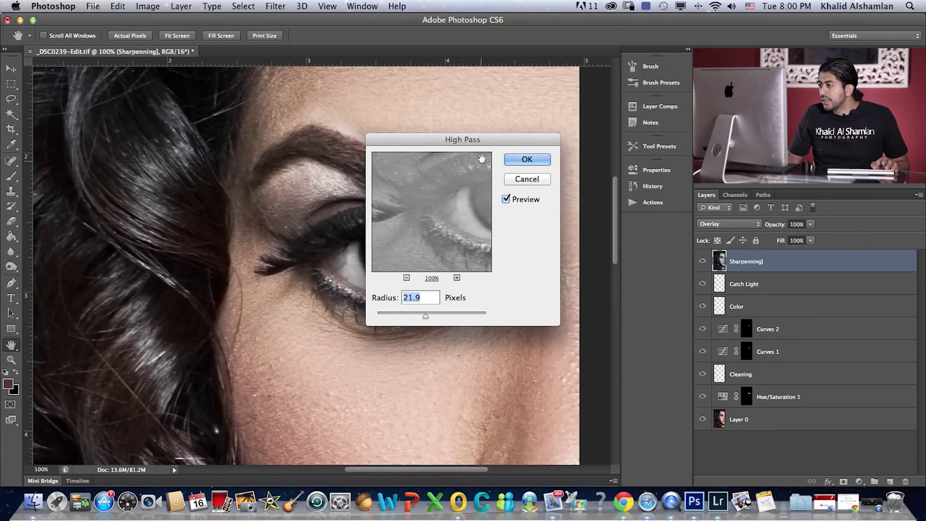
{"action": "left_click_drag", "start_coordinate": [486, 141], "coordinate": [612, 42]}
{"action": "mouse_move", "coordinate": [551, 217]}
{"action": "left_mouse_down"}
{"action": "mouse_move", "coordinate": [525, 216]}
{"action": "mouse_move", "coordinate": [534, 218]}
{"action": "left_mouse_up"}
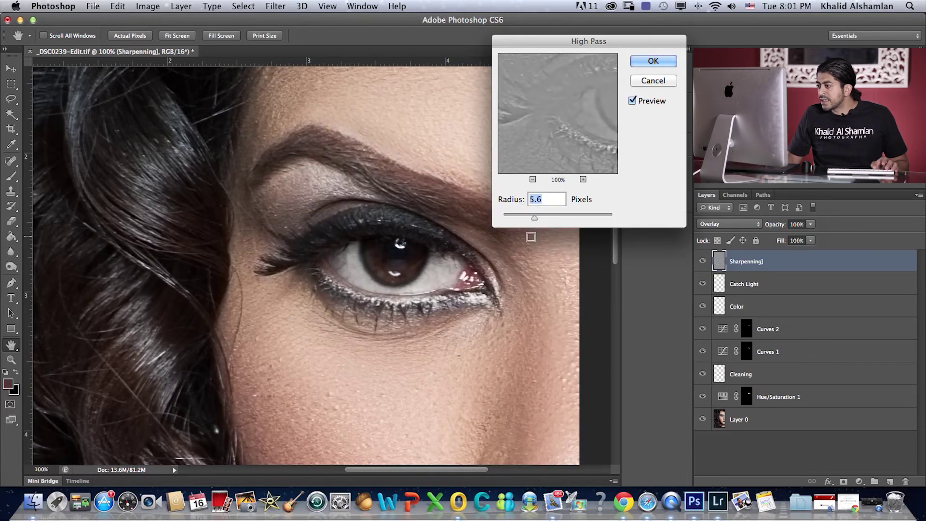
{"action": "mouse_move", "coordinate": [534, 220]}
{"action": "left_mouse_down"}
{"action": "mouse_move", "coordinate": [509, 212]}
{"action": "mouse_move", "coordinate": [519, 215]}
{"action": "left_mouse_up"}
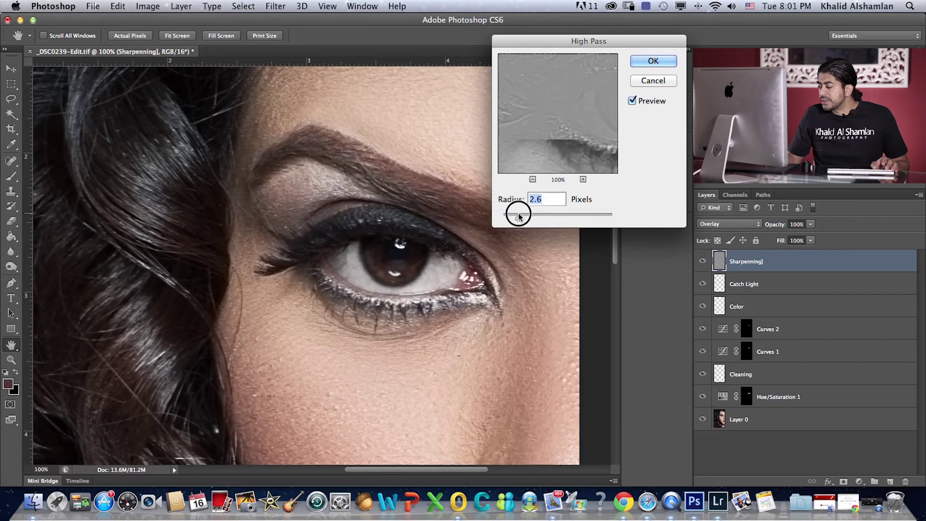
{"action": "left_click_drag", "start_coordinate": [519, 215], "coordinate": [520, 218]}
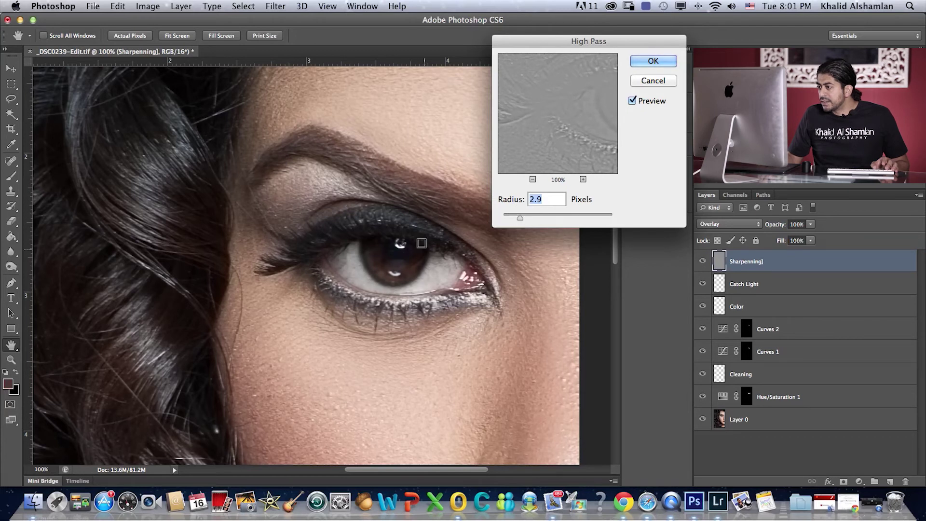
{"action": "left_click_drag", "start_coordinate": [520, 218], "coordinate": [527, 221]}
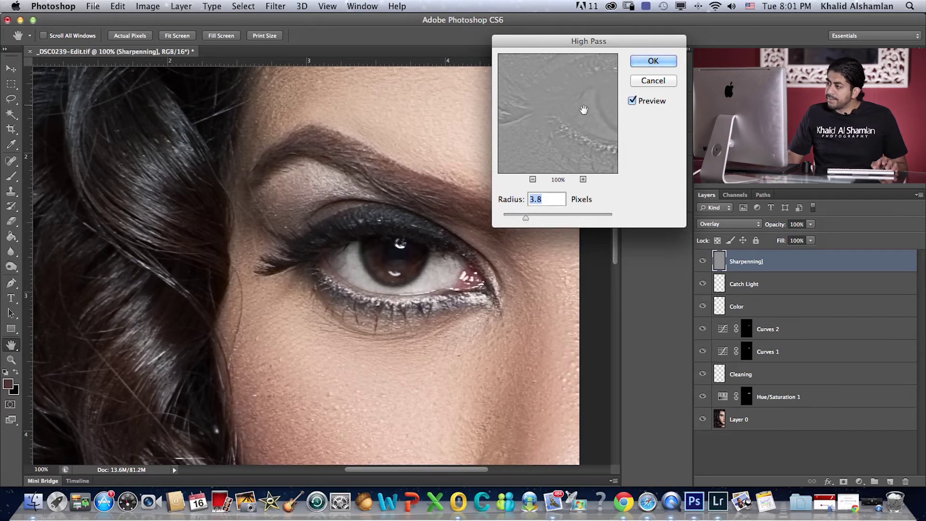
{"action": "left_click_drag", "start_coordinate": [526, 215], "coordinate": [534, 219]}
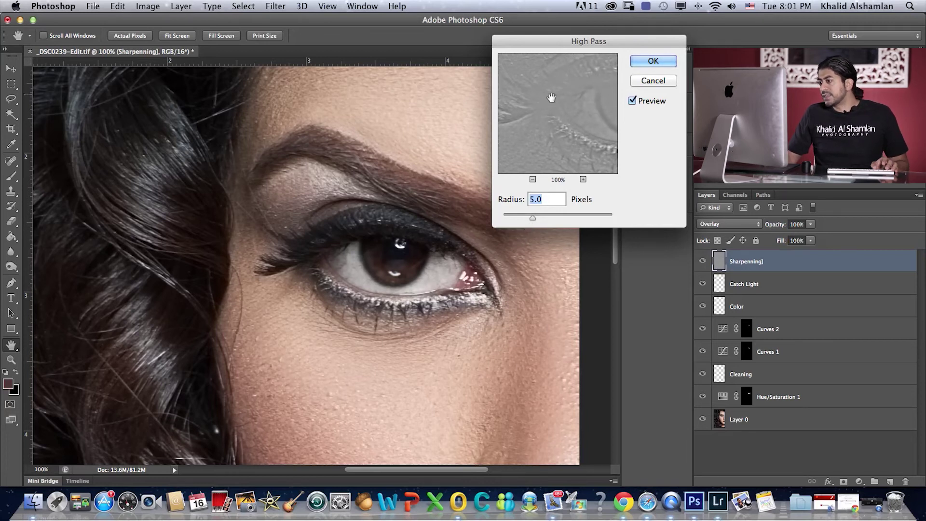
{"action": "left_click_drag", "start_coordinate": [532, 218], "coordinate": [530, 219]}
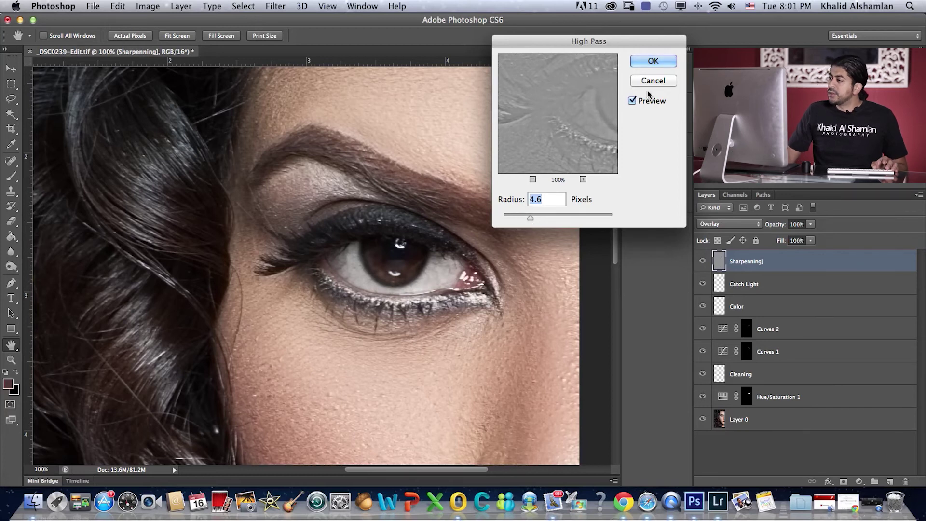
{"action": "left_click", "coordinate": [652, 62]}
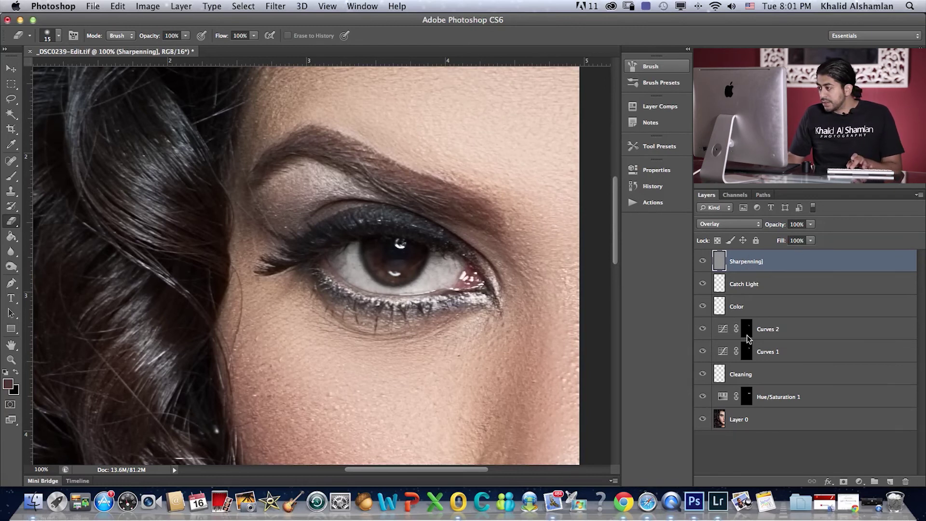
Hide the Sharpenning] layer behind a black mask and paint white over the iris with a 50 px brush at 100% opacity.
{"action": "left_click", "coordinate": [843, 482]}
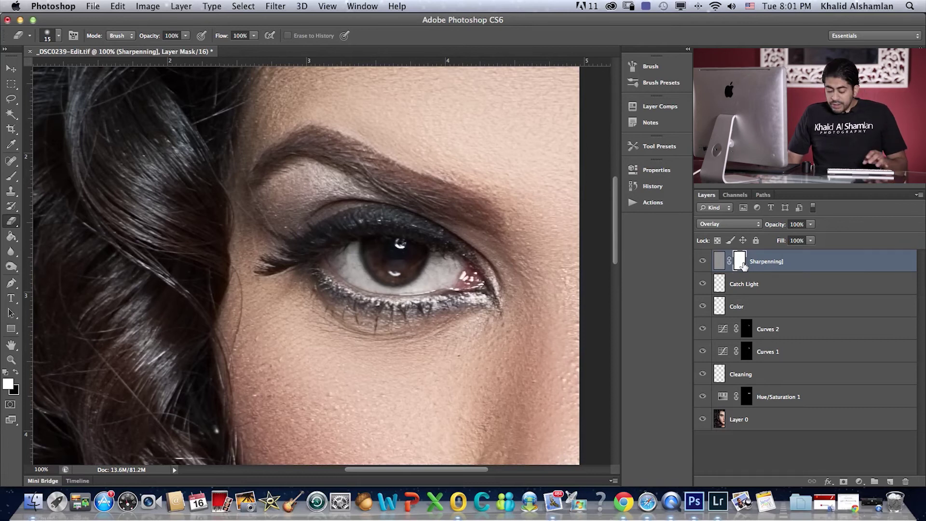
{"action": "key", "text": "super+i"}
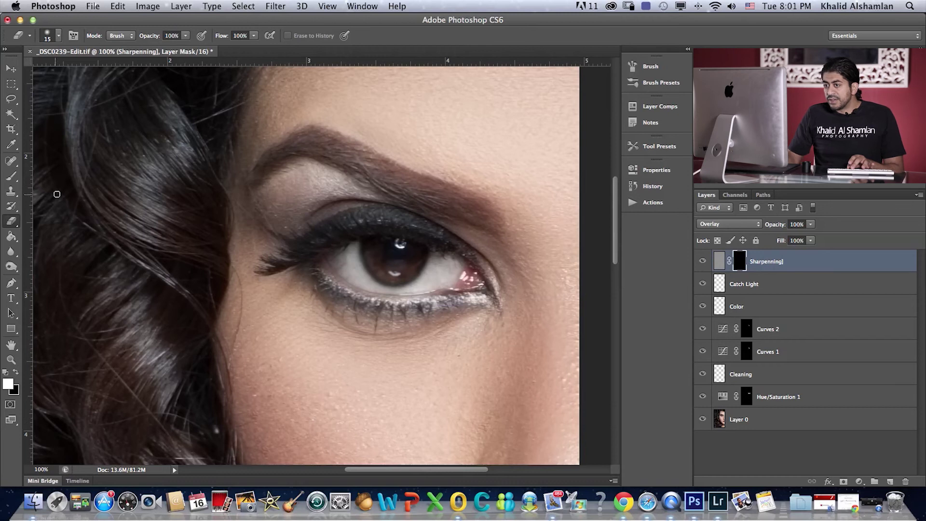
{"action": "key", "text": "b"}
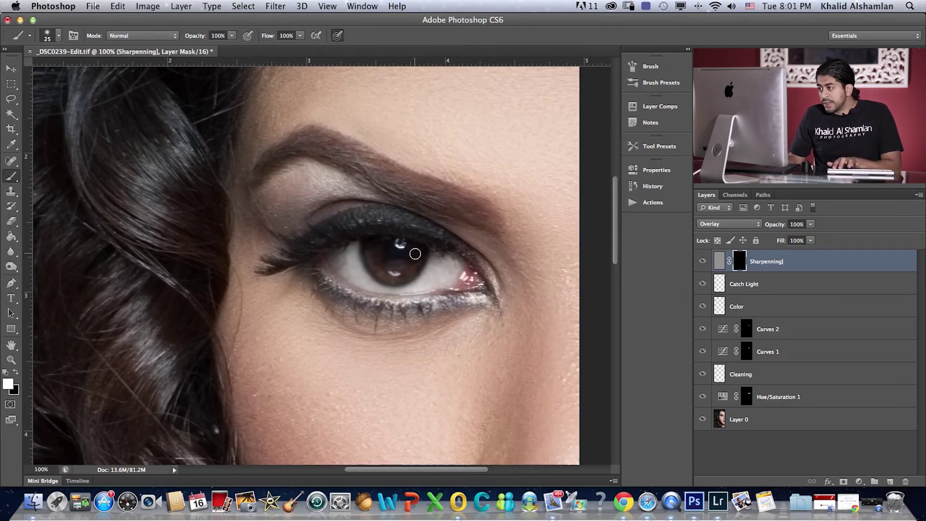
{"action": "key", "text": "bracketright"}
{"action": "key", "text": "bracketright"}
{"action": "key", "text": "bracketright"}
{"action": "mouse_move", "coordinate": [417, 256]}
{"action": "left_mouse_down"}
{"action": "mouse_move", "coordinate": [404, 273]}
{"action": "mouse_move", "coordinate": [392, 259]}
{"action": "mouse_move", "coordinate": [375, 259]}
{"action": "mouse_move", "coordinate": [408, 269]}
{"action": "mouse_move", "coordinate": [414, 250]}
{"action": "mouse_move", "coordinate": [398, 248]}
{"action": "mouse_move", "coordinate": [415, 248]}
{"action": "mouse_move", "coordinate": [384, 244]}
{"action": "mouse_move", "coordinate": [386, 272]}
{"action": "mouse_move", "coordinate": [368, 248]}
{"action": "mouse_move", "coordinate": [384, 261]}
{"action": "left_mouse_up"}
{"action": "mouse_move", "coordinate": [456, 274]}
{"action": "left_mouse_down"}
{"action": "mouse_move", "coordinate": [444, 282]}
{"action": "mouse_move", "coordinate": [428, 253]}
{"action": "mouse_move", "coordinate": [413, 252]}
{"action": "mouse_move", "coordinate": [407, 267]}
{"action": "mouse_move", "coordinate": [369, 245]}
{"action": "mouse_move", "coordinate": [389, 265]}
{"action": "left_mouse_up"}
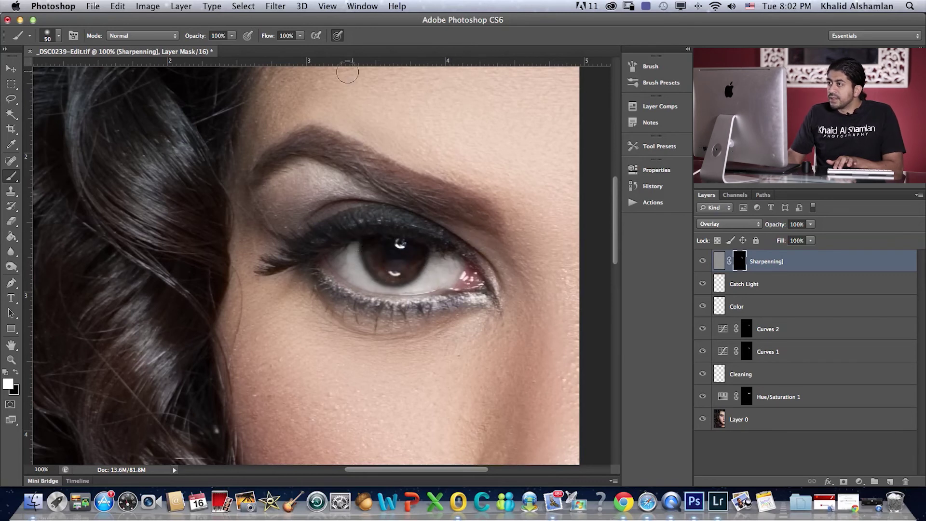
Reduce the brush opacity to 42% and paint on the mask to sharpen the lower and upper lashes and the inner eye corner.
{"action": "left_click", "coordinate": [231, 37]}
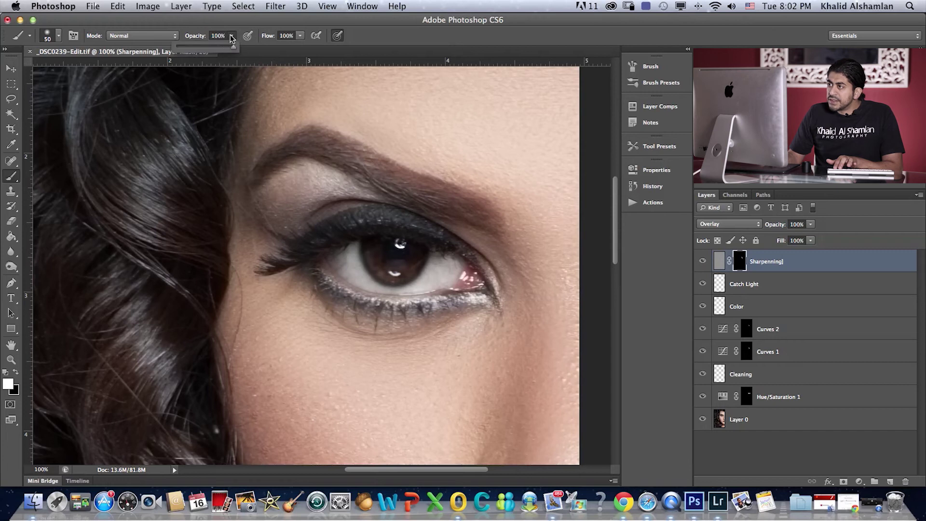
{"action": "left_click", "coordinate": [196, 46]}
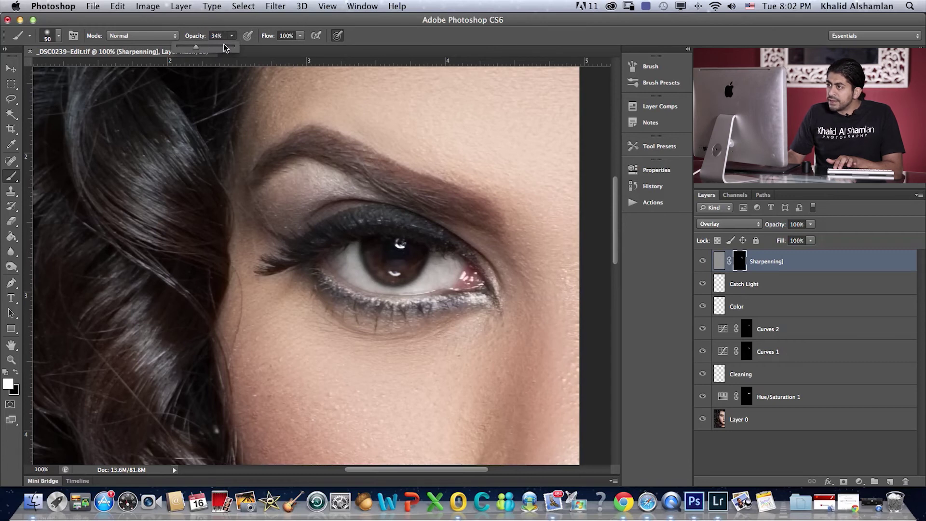
{"action": "left_click_drag", "start_coordinate": [196, 47], "coordinate": [199, 47]}
{"action": "key", "text": "Return"}
{"action": "mouse_move", "coordinate": [434, 317]}
{"action": "left_mouse_down"}
{"action": "mouse_move", "coordinate": [408, 318]}
{"action": "mouse_move", "coordinate": [357, 296]}
{"action": "left_mouse_up"}
{"action": "left_click", "coordinate": [382, 222]}
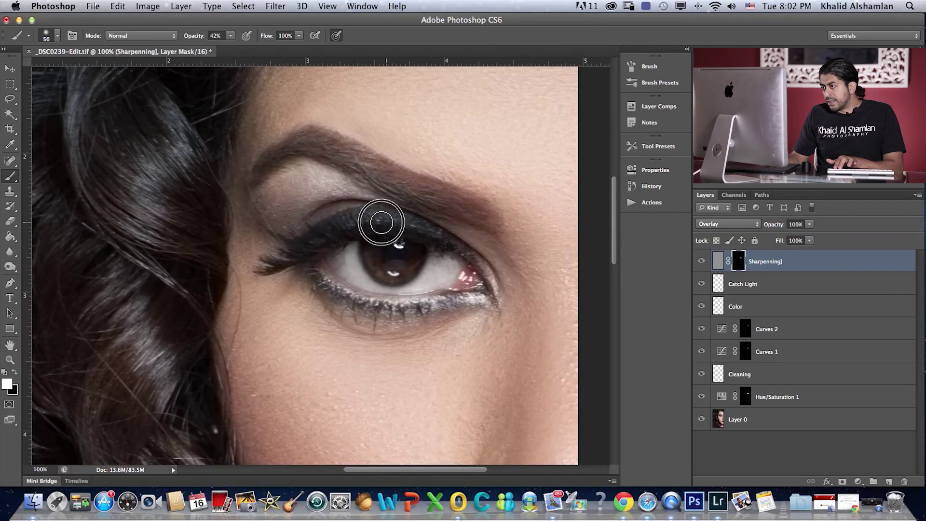
{"action": "left_click", "coordinate": [333, 232]}
{"action": "left_click", "coordinate": [287, 252]}
{"action": "left_click", "coordinate": [358, 225]}
{"action": "left_click", "coordinate": [511, 293]}
{"action": "left_click", "coordinate": [488, 302]}
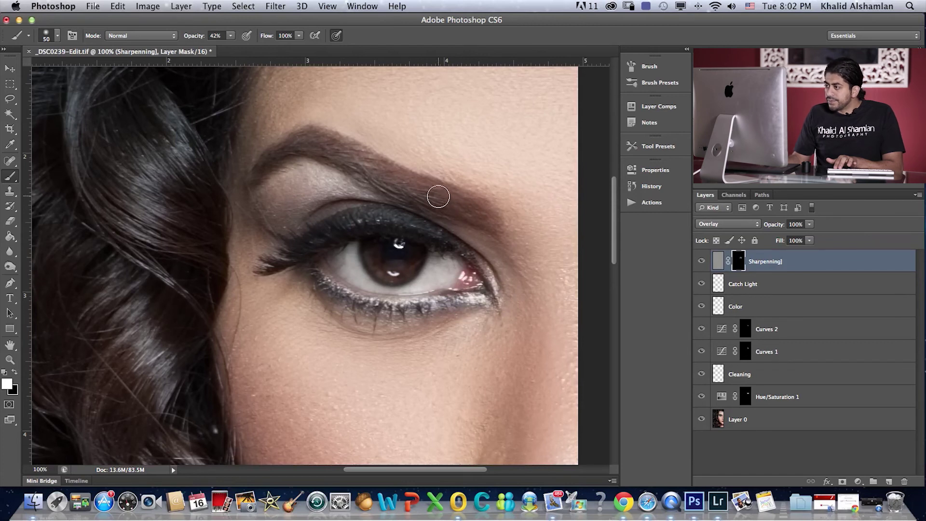
Paint white on the Sharpenning] mask along the full length of the eyebrow.
{"action": "left_click", "coordinate": [459, 207]}
{"action": "left_click", "coordinate": [337, 149]}
{"action": "left_click", "coordinate": [282, 153]}
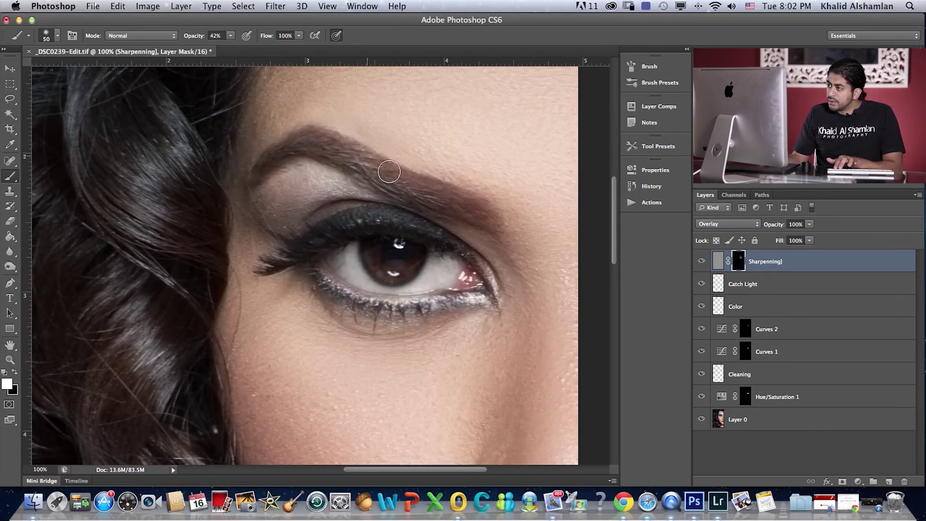
{"action": "left_click", "coordinate": [512, 240]}
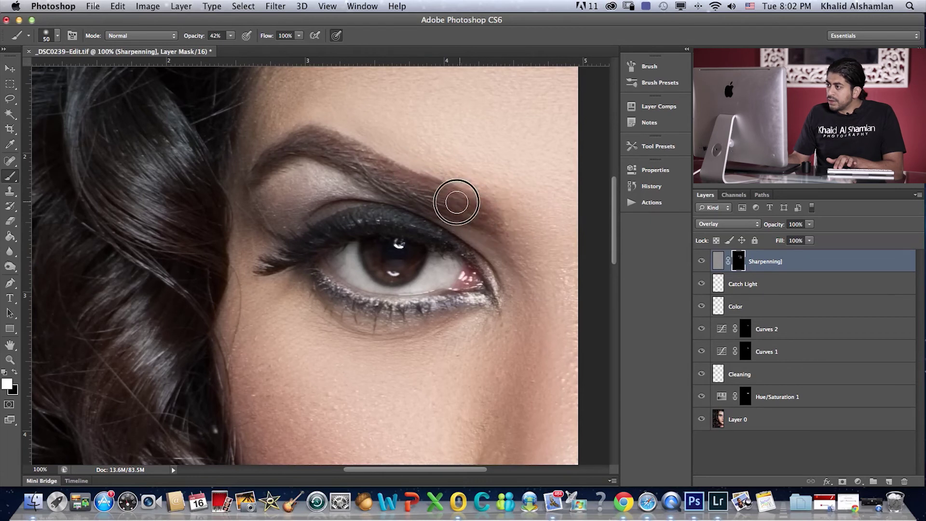
{"action": "left_click", "coordinate": [367, 170]}
{"action": "mouse_move", "coordinate": [368, 169]}
{"action": "left_mouse_down"}
{"action": "mouse_move", "coordinate": [331, 144]}
{"action": "mouse_move", "coordinate": [295, 148]}
{"action": "mouse_move", "coordinate": [271, 165]}
{"action": "left_mouse_up"}
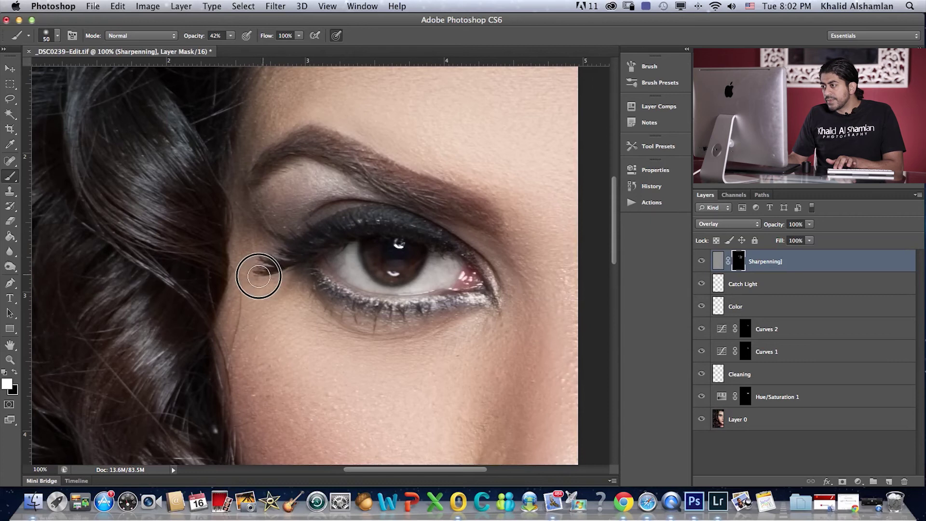
Paint white on the Sharpenning] mask over the upper eyelid and around the eye's edge.
{"action": "left_click", "coordinate": [310, 193]}
{"action": "mouse_move", "coordinate": [310, 193]}
{"action": "left_mouse_down"}
{"action": "mouse_move", "coordinate": [318, 176]}
{"action": "mouse_move", "coordinate": [259, 182]}
{"action": "left_mouse_up"}
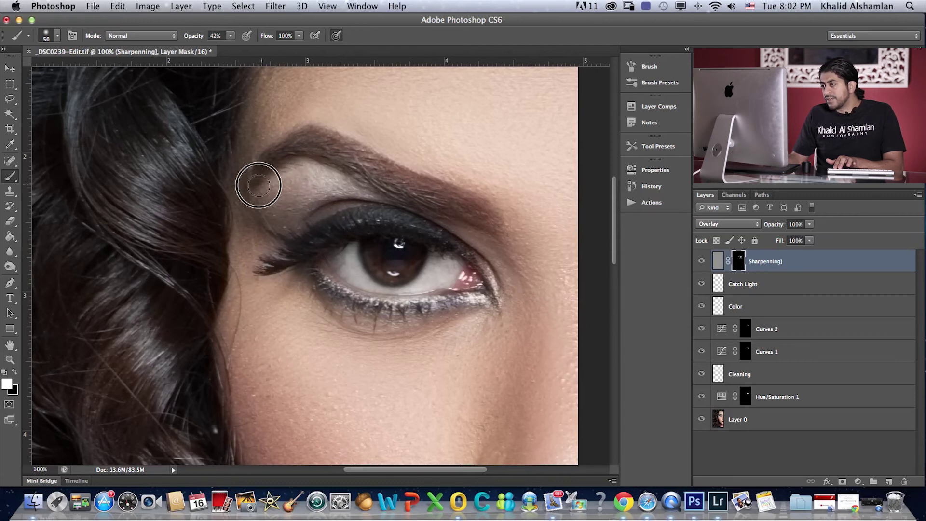
{"action": "mouse_move", "coordinate": [466, 226]}
{"action": "left_mouse_down"}
{"action": "mouse_move", "coordinate": [484, 242]}
{"action": "mouse_move", "coordinate": [499, 304]}
{"action": "mouse_move", "coordinate": [468, 306]}
{"action": "mouse_move", "coordinate": [493, 289]}
{"action": "mouse_move", "coordinate": [497, 265]}
{"action": "mouse_move", "coordinate": [453, 314]}
{"action": "mouse_move", "coordinate": [415, 321]}
{"action": "mouse_move", "coordinate": [334, 291]}
{"action": "mouse_move", "coordinate": [333, 280]}
{"action": "left_mouse_up"}
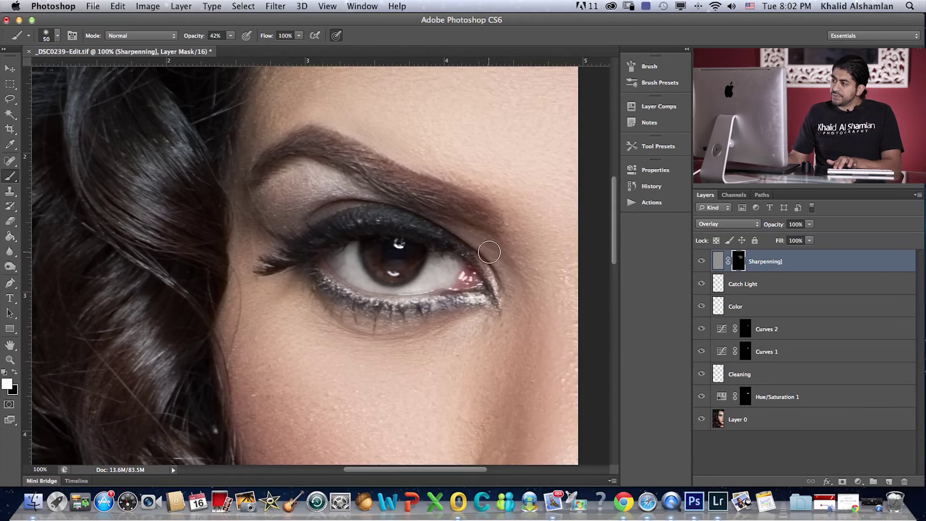
Compare the eye with and without the Sharpenning] layer, and brush more white over the iris on its mask.
{"action": "left_click", "coordinate": [704, 263]}
{"action": "left_click", "coordinate": [704, 262]}
{"action": "left_click", "coordinate": [702, 263]}
{"action": "left_click", "coordinate": [702, 264]}
{"action": "left_click", "coordinate": [701, 263]}
{"action": "left_click", "coordinate": [699, 267]}
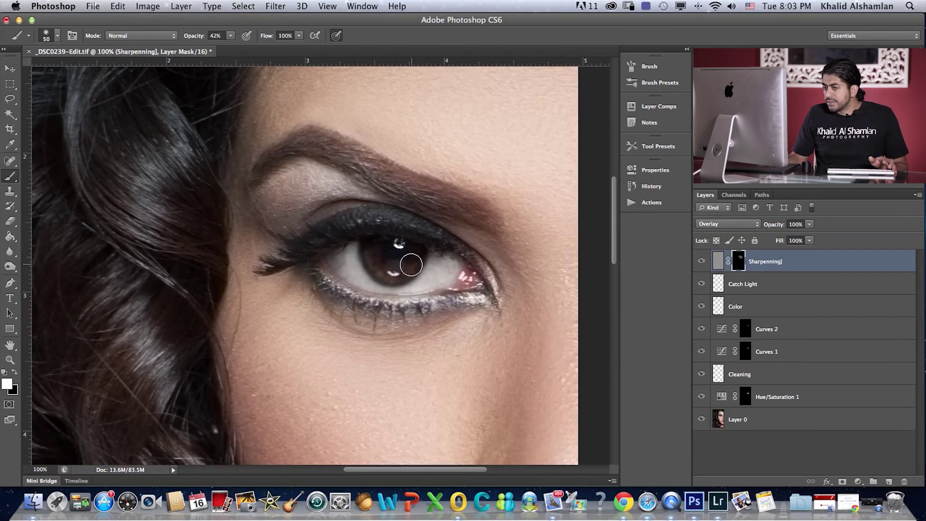
{"action": "mouse_move", "coordinate": [405, 263]}
{"action": "left_mouse_down"}
{"action": "mouse_move", "coordinate": [415, 250]}
{"action": "mouse_move", "coordinate": [406, 265]}
{"action": "mouse_move", "coordinate": [385, 264]}
{"action": "left_mouse_up"}
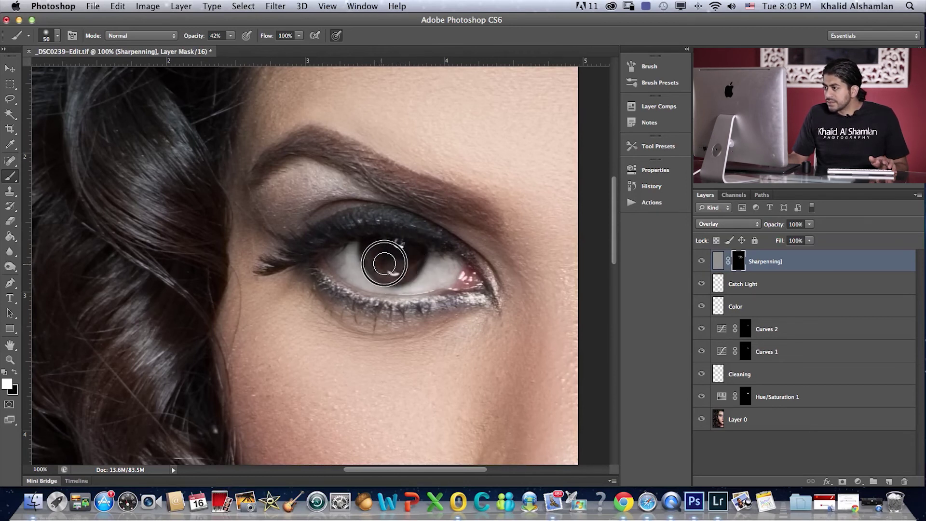
{"action": "mouse_move", "coordinate": [401, 272]}
{"action": "left_mouse_down"}
{"action": "mouse_move", "coordinate": [373, 243]}
{"action": "mouse_move", "coordinate": [402, 255]}
{"action": "mouse_move", "coordinate": [408, 248]}
{"action": "mouse_move", "coordinate": [406, 268]}
{"action": "mouse_move", "coordinate": [369, 256]}
{"action": "mouse_move", "coordinate": [389, 273]}
{"action": "mouse_move", "coordinate": [403, 260]}
{"action": "left_mouse_up"}
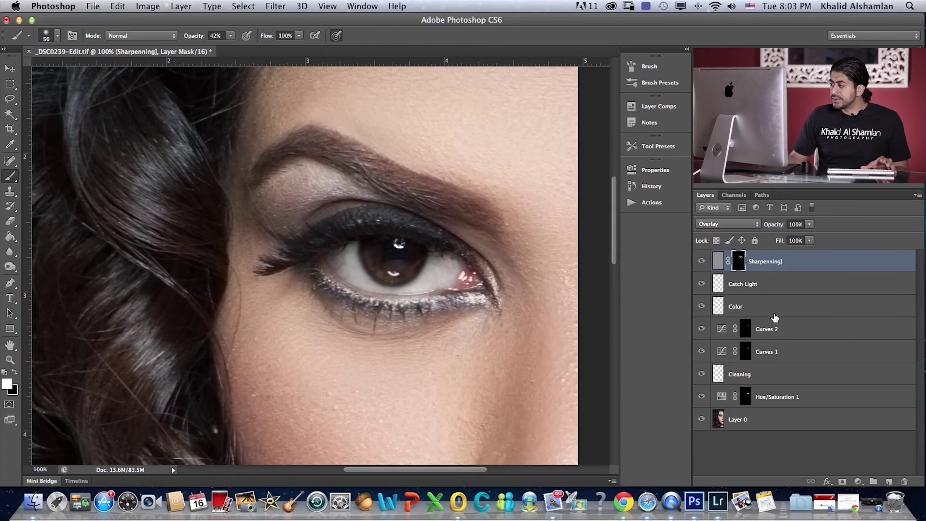
Create a new layer above Sharpenning] and fill it with 50% Gray in Normal mode at 100% opacity.
{"action": "left_click", "coordinate": [889, 481]}
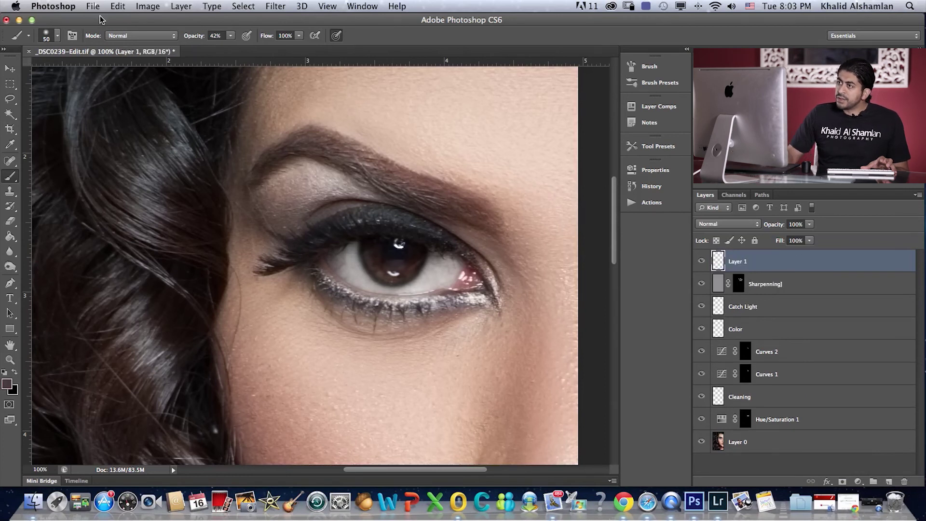
{"action": "left_click", "coordinate": [93, 6]}
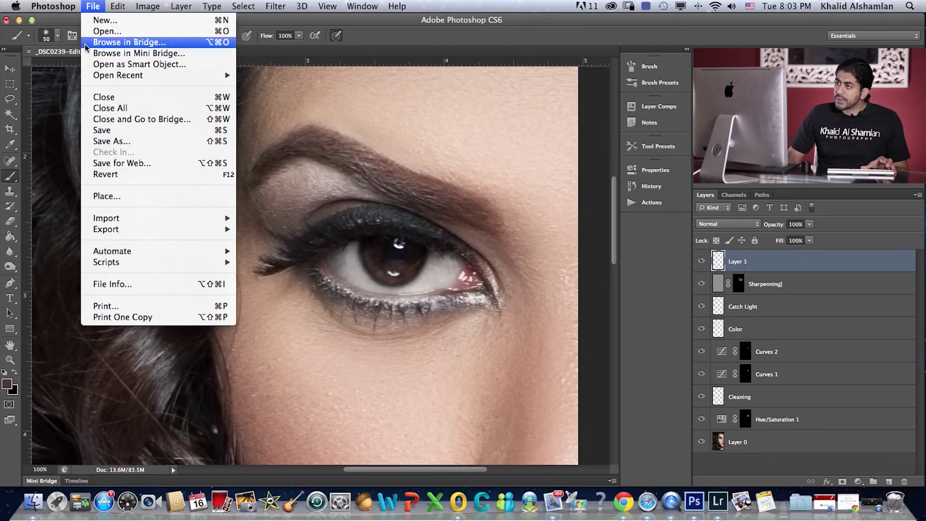
{"action": "mouse_move", "coordinate": [110, 10]}
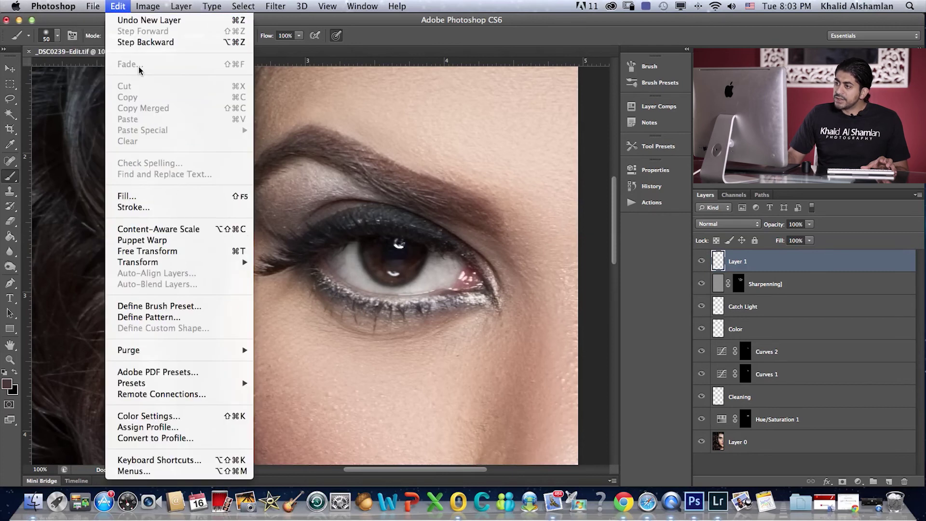
{"action": "left_click", "coordinate": [162, 198]}
{"action": "left_click", "coordinate": [558, 241]}
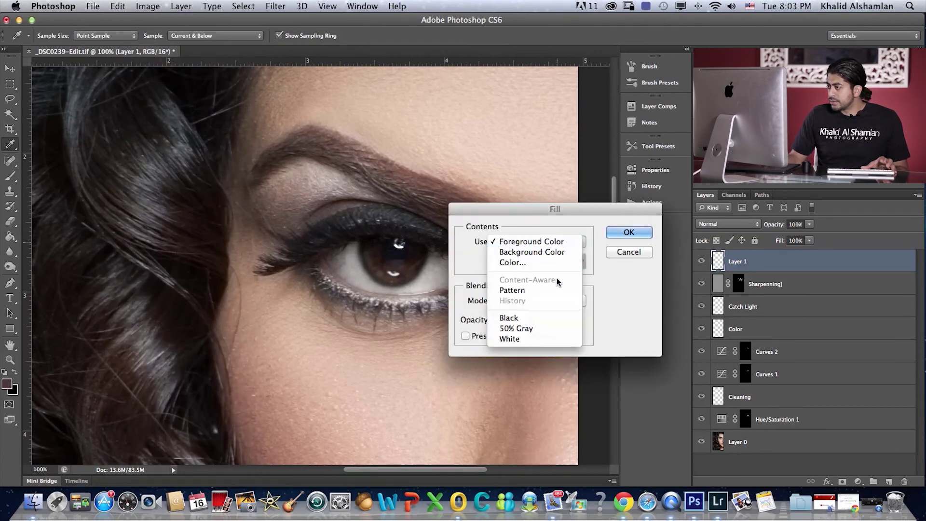
{"action": "left_click", "coordinate": [546, 328]}
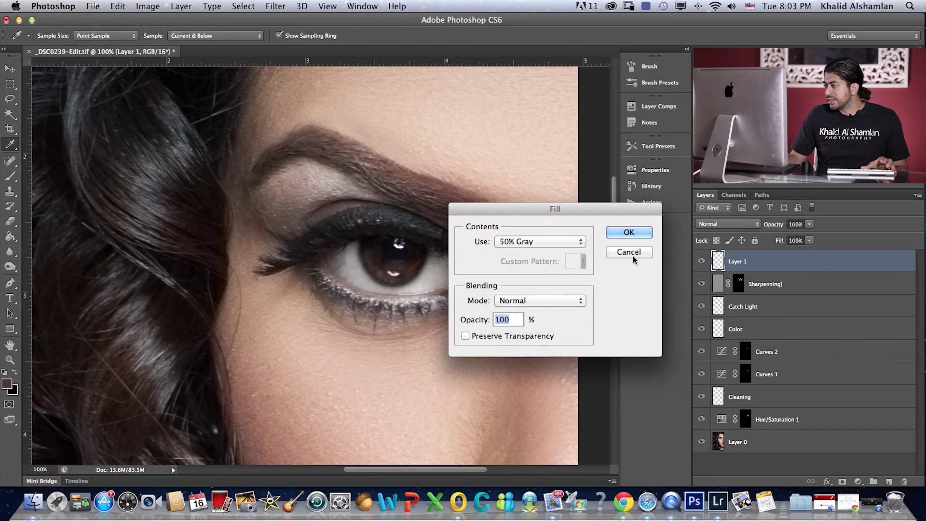
{"action": "left_click", "coordinate": [629, 233]}
{"action": "key", "text": "b"}
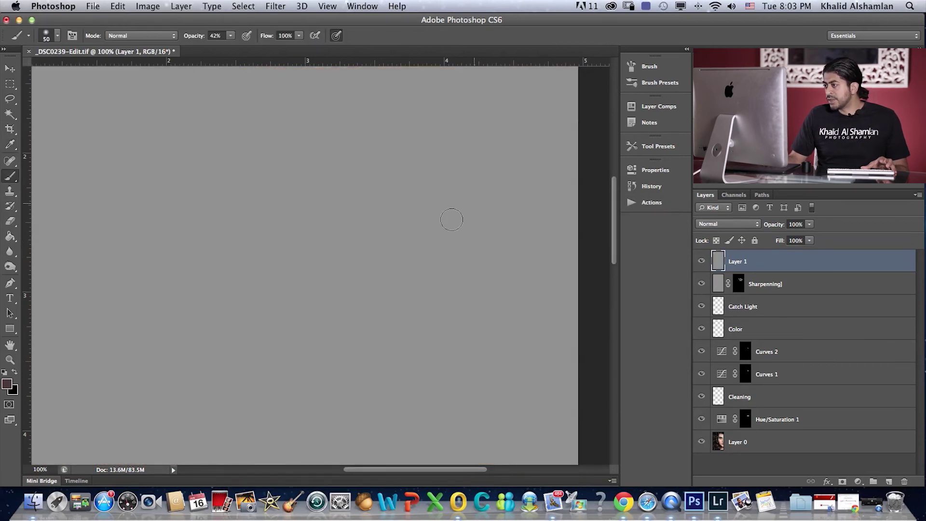
Set the gray layer's blend mode to Overlay and rename it as B&D.
{"action": "left_click", "coordinate": [743, 227]}
{"action": "left_click", "coordinate": [751, 338]}
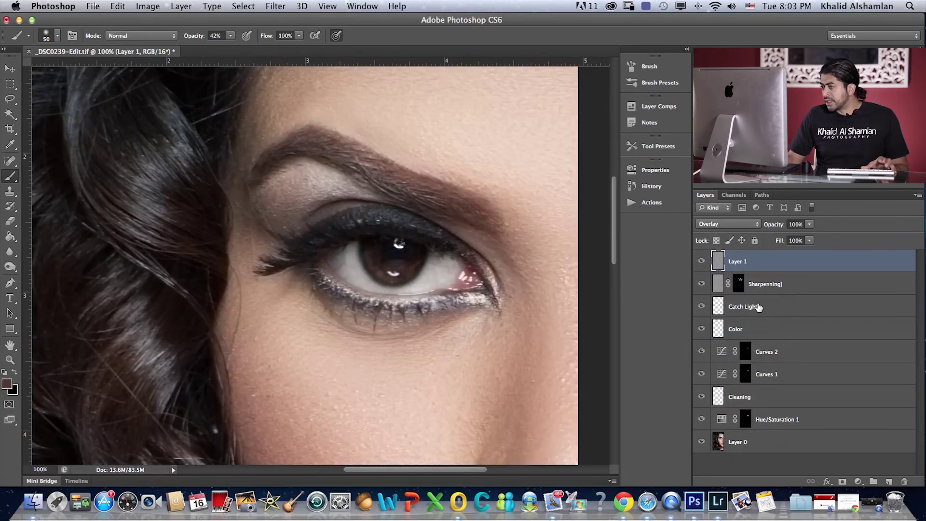
{"action": "double_click", "coordinate": [738, 262]}
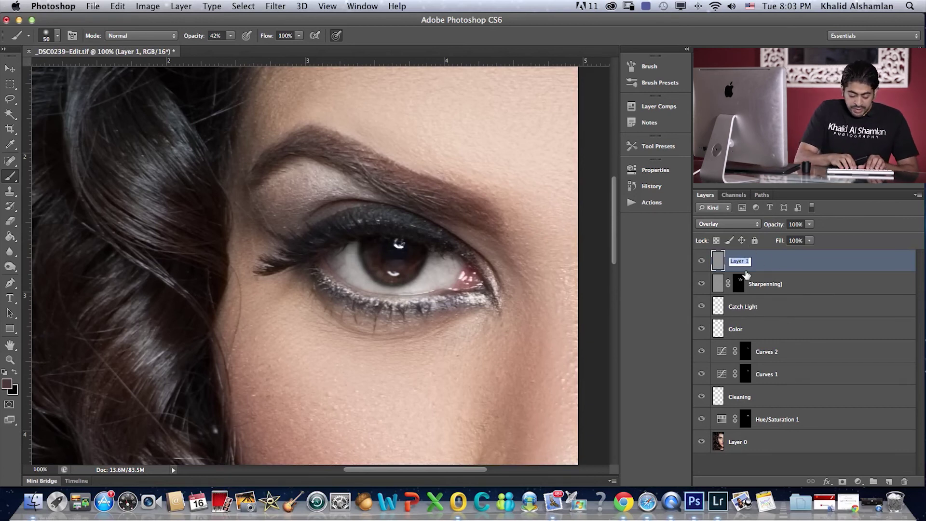
{"action": "type", "text": "B&D"}
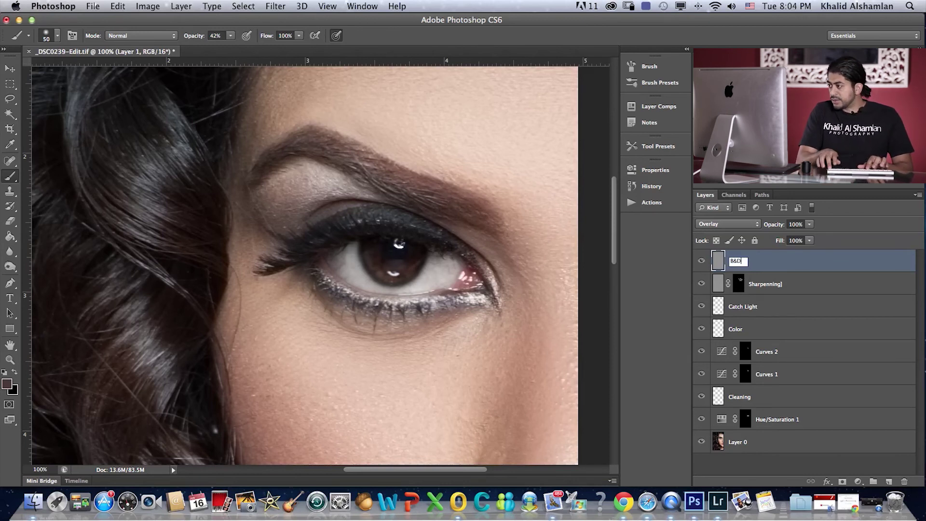
Dodge the lower part of the iris on the B&D layer, using the Midtones range, 25% exposure and a size 45 brush.
{"action": "key", "text": "Return"}
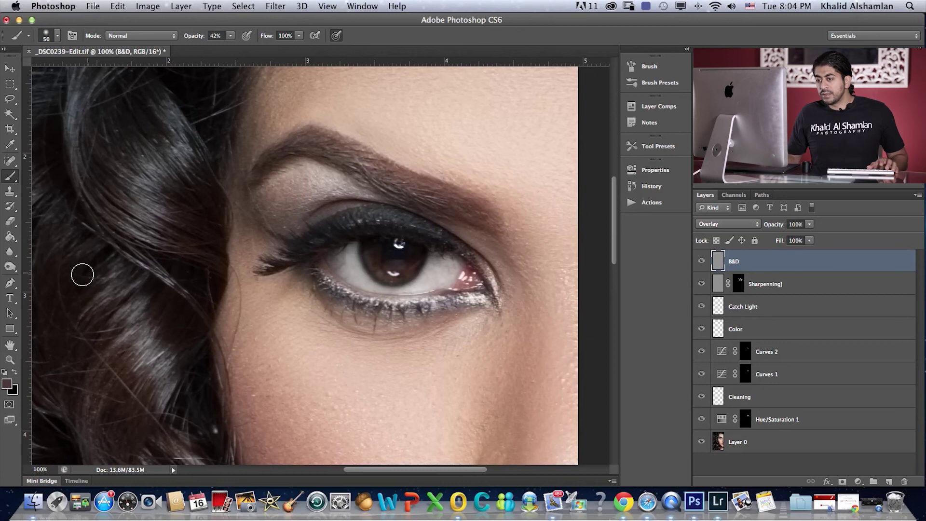
{"action": "left_click", "coordinate": [13, 268]}
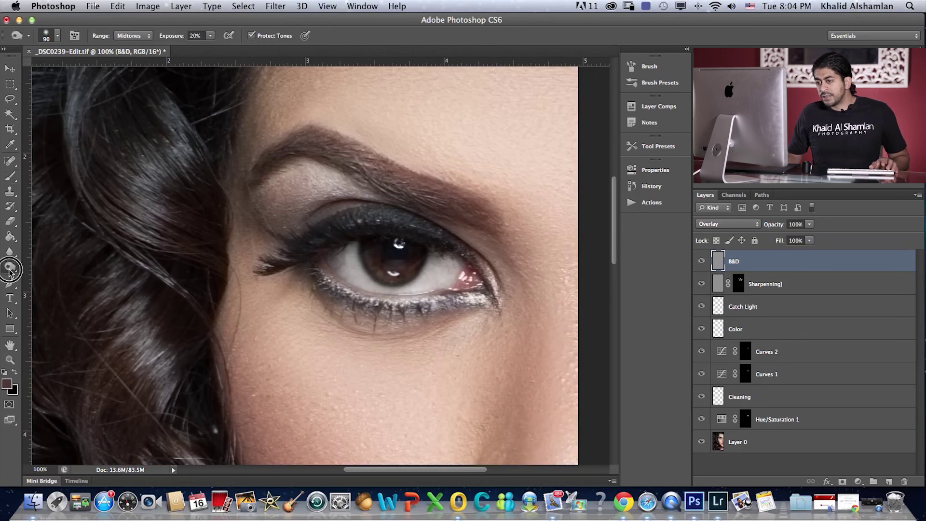
{"action": "left_click", "coordinate": [57, 264]}
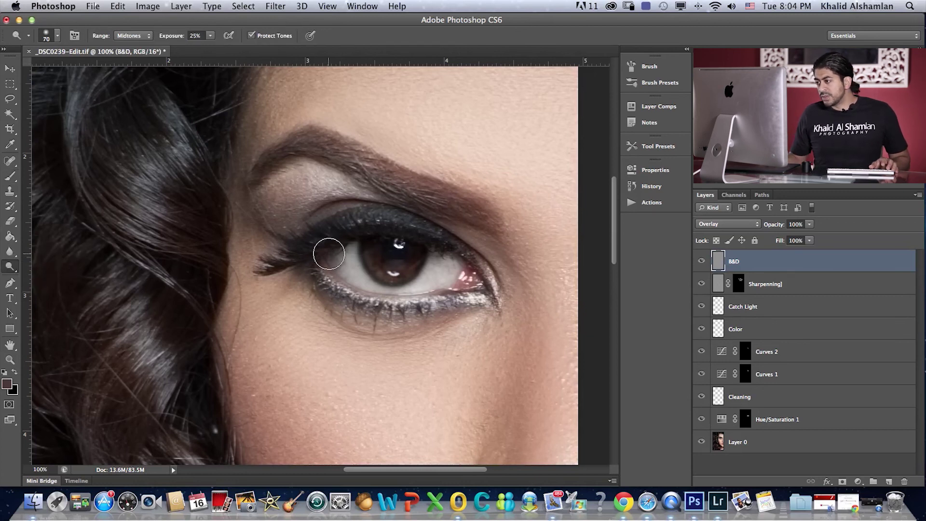
{"action": "left_click", "coordinate": [390, 272]}
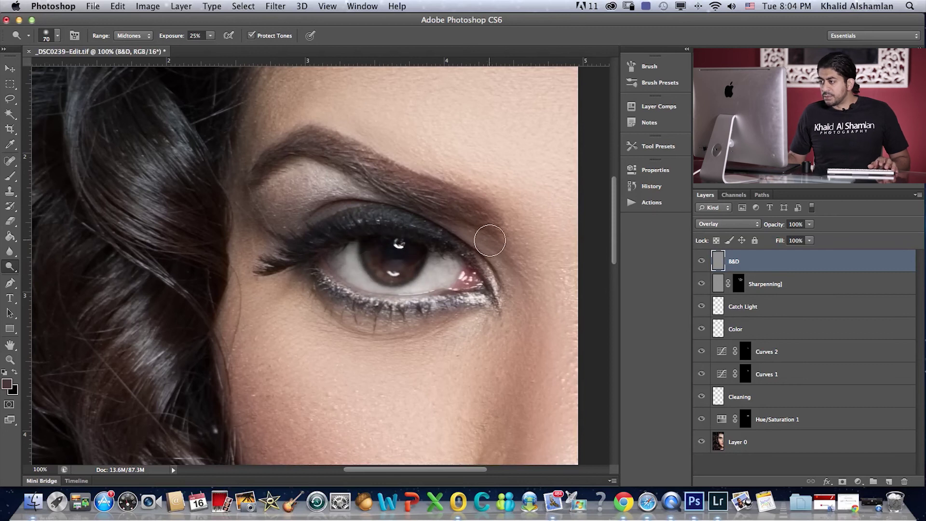
{"action": "key", "text": "bracketleft"}
{"action": "key", "text": "bracketleft"}
{"action": "key", "text": "bracketleft"}
{"action": "left_click", "coordinate": [391, 275]}
{"action": "mouse_move", "coordinate": [390, 275]}
{"action": "left_mouse_down"}
{"action": "mouse_move", "coordinate": [372, 254]}
{"action": "mouse_move", "coordinate": [393, 255]}
{"action": "mouse_move", "coordinate": [402, 274]}
{"action": "mouse_move", "coordinate": [387, 255]}
{"action": "mouse_move", "coordinate": [364, 254]}
{"action": "left_mouse_up"}
{"action": "key", "text": "super+alt+z"}
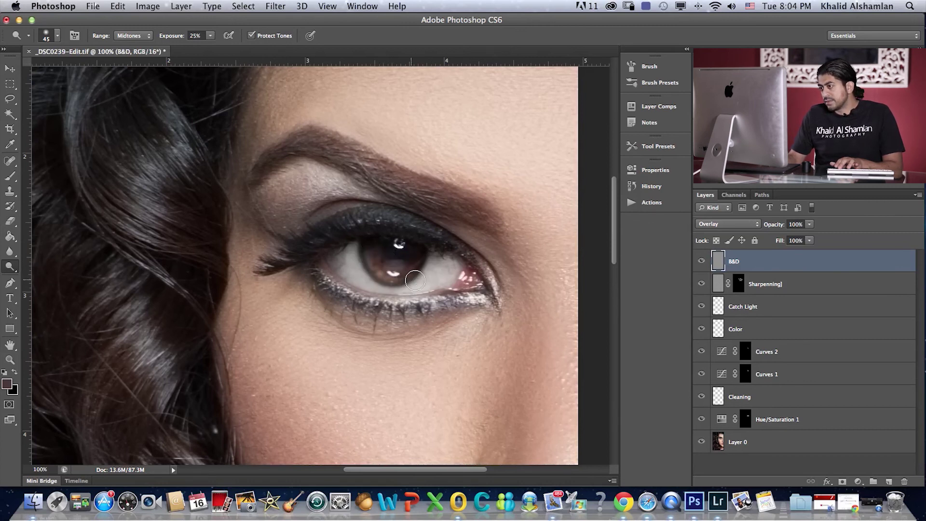
{"action": "left_click", "coordinate": [391, 275]}
{"action": "left_click_drag", "start_coordinate": [391, 275], "coordinate": [381, 256]}
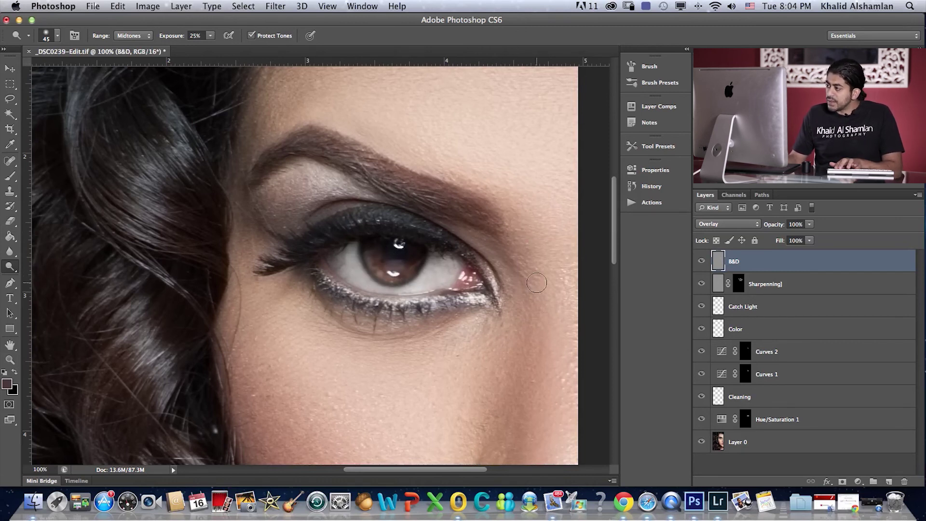
Burn the eye white on both sides of the iris beneath the upper lid, using Midtones, 20% exposure and a size 70 brush.
{"action": "left_click_drag", "start_coordinate": [10, 267], "coordinate": [46, 278]}
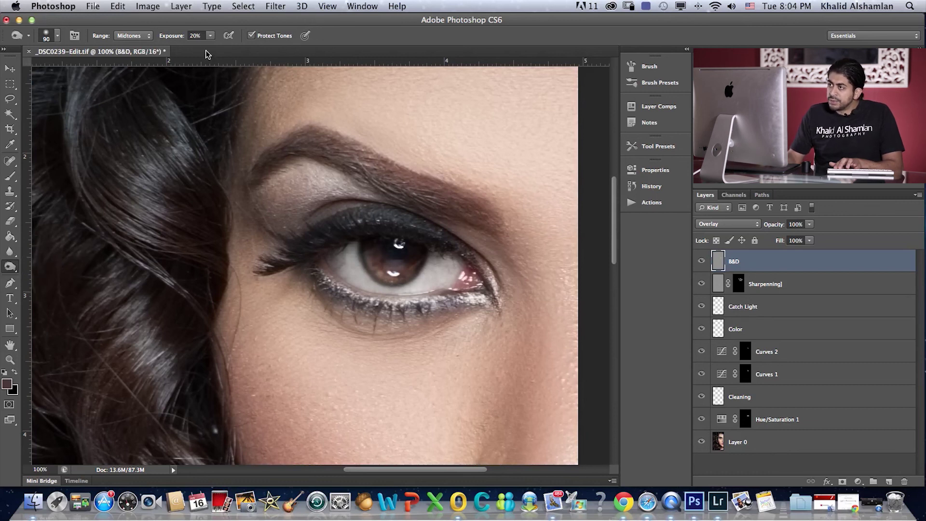
{"action": "key", "text": "bracketleft"}
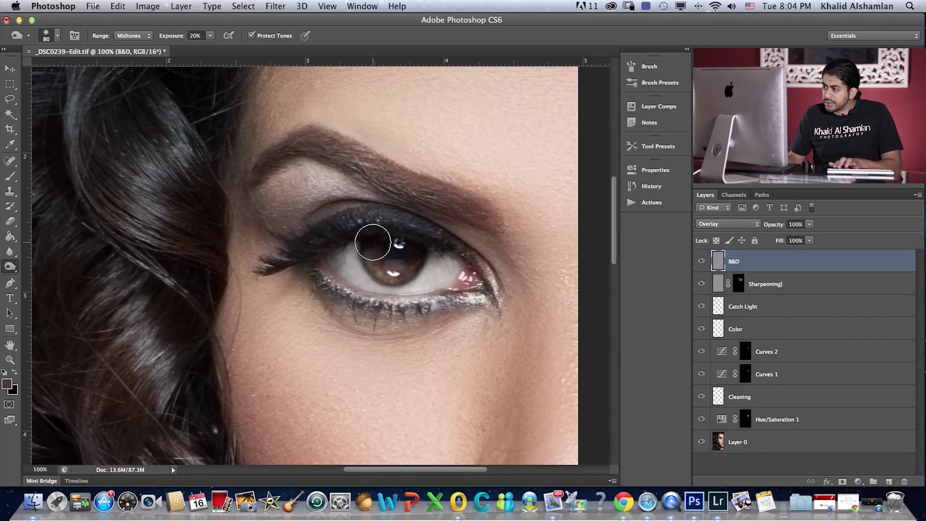
{"action": "key", "text": "bracketleft"}
{"action": "mouse_move", "coordinate": [335, 252]}
{"action": "left_mouse_down"}
{"action": "mouse_move", "coordinate": [321, 259]}
{"action": "mouse_move", "coordinate": [342, 253]}
{"action": "left_mouse_up"}
{"action": "mouse_move", "coordinate": [446, 253]}
{"action": "left_mouse_down"}
{"action": "mouse_move", "coordinate": [469, 268]}
{"action": "mouse_move", "coordinate": [431, 256]}
{"action": "left_mouse_up"}
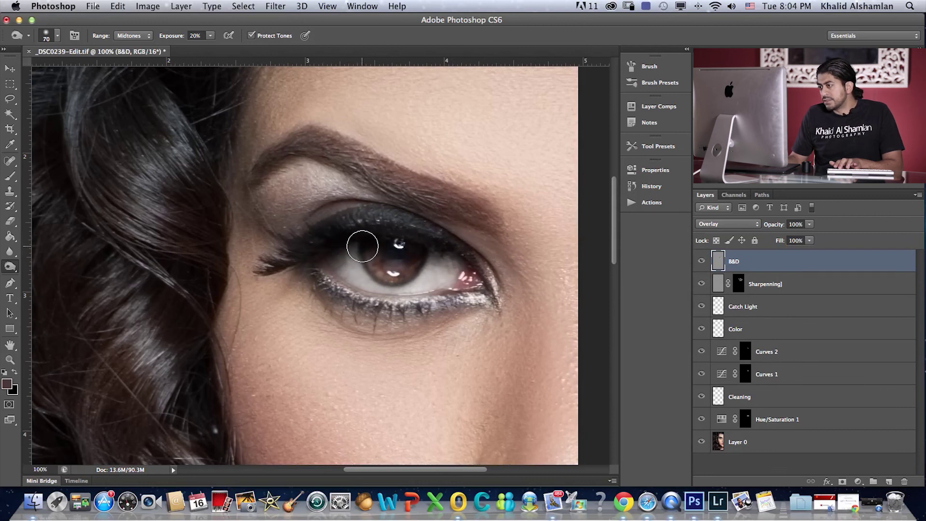
{"action": "mouse_move", "coordinate": [445, 252]}
{"action": "left_mouse_down"}
{"action": "mouse_move", "coordinate": [487, 267]}
{"action": "mouse_move", "coordinate": [440, 262]}
{"action": "left_mouse_up"}
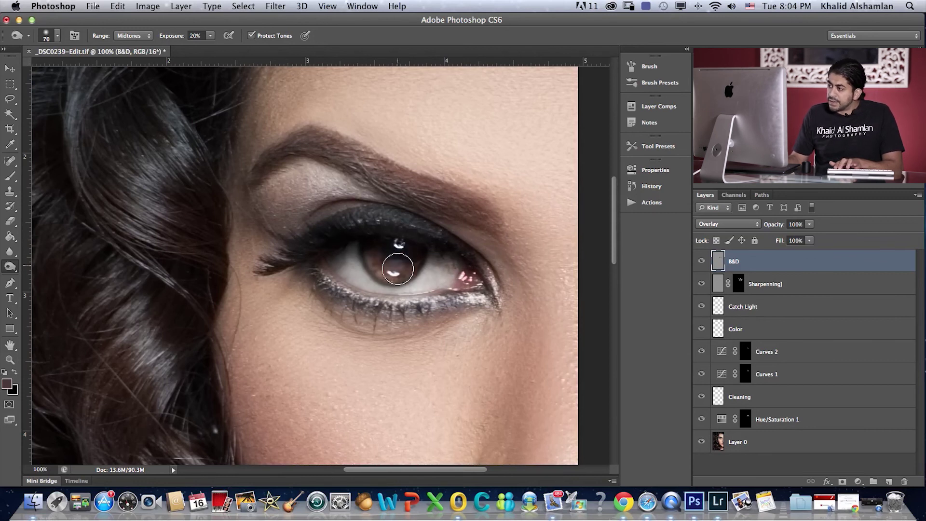
Switch back to the Dodge tool with a size 30 brush and set the B&D layer's opacity to 80%.
{"action": "left_click", "coordinate": [10, 266]}
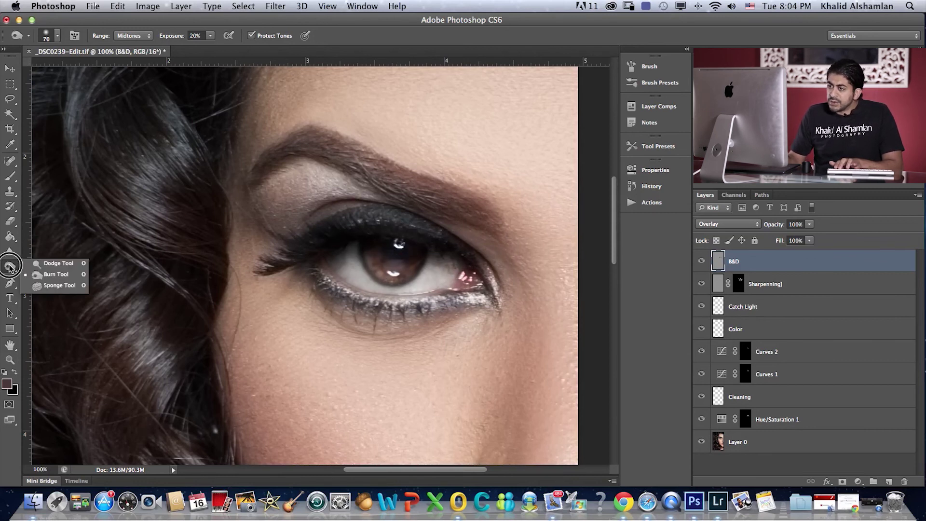
{"action": "left_click", "coordinate": [47, 264]}
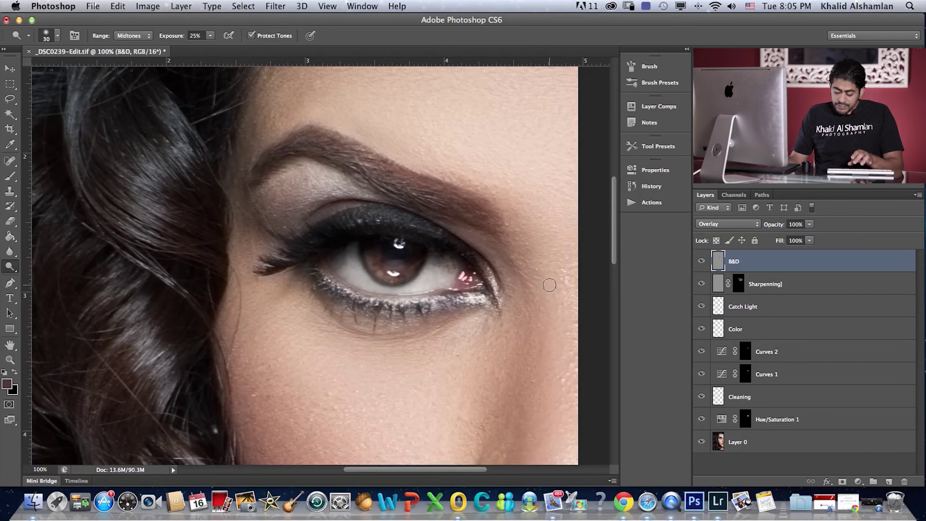
{"action": "key", "text": "super+minus"}
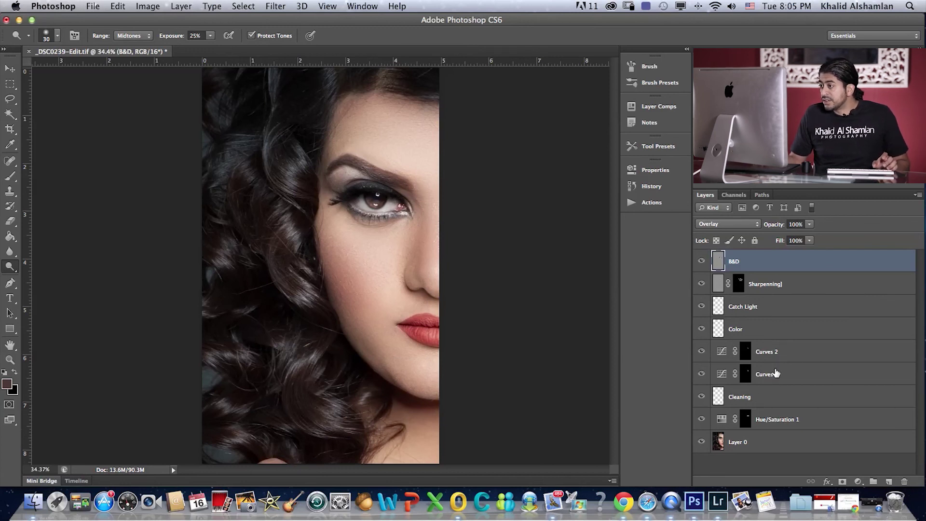
{"action": "left_click", "coordinate": [810, 224]}
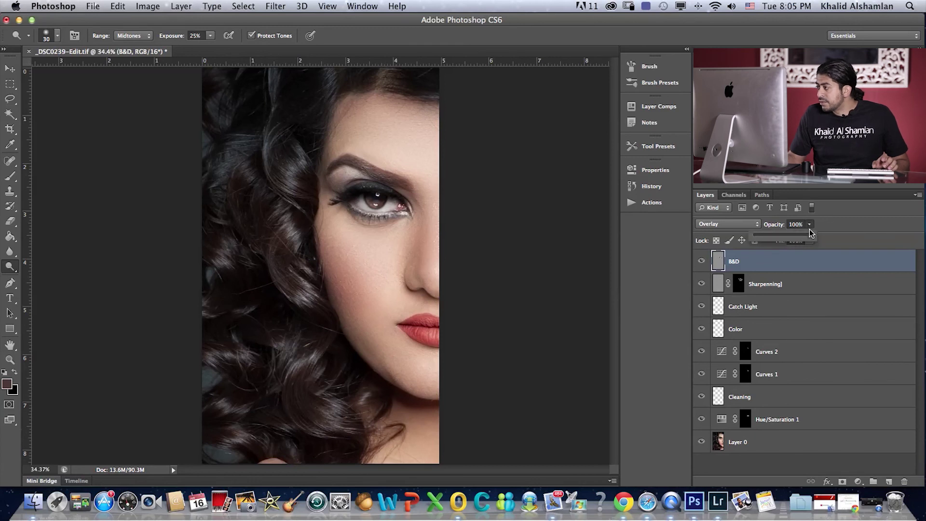
{"action": "mouse_move", "coordinate": [814, 234]}
{"action": "left_mouse_down"}
{"action": "mouse_move", "coordinate": [770, 237]}
{"action": "mouse_move", "coordinate": [812, 237]}
{"action": "mouse_move", "coordinate": [780, 237]}
{"action": "mouse_move", "coordinate": [801, 237]}
{"action": "left_mouse_up"}
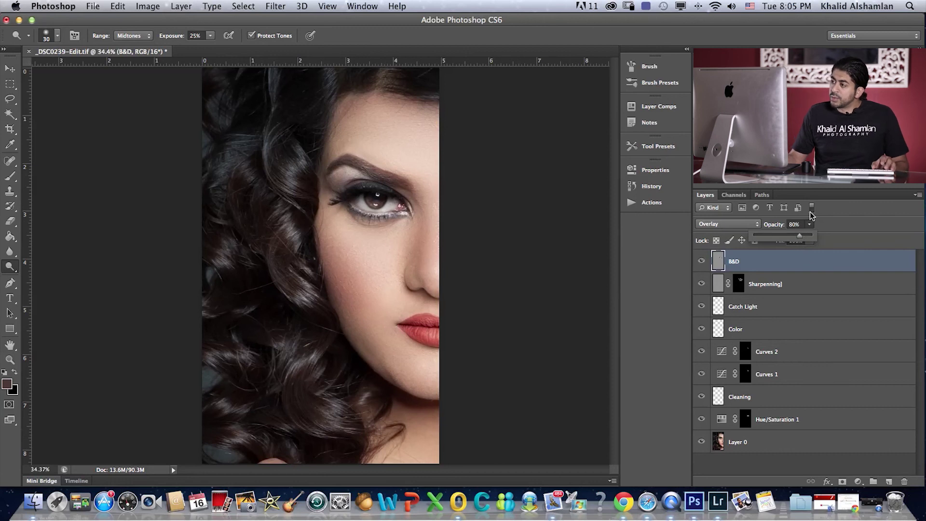
{"action": "left_click", "coordinate": [810, 212]}
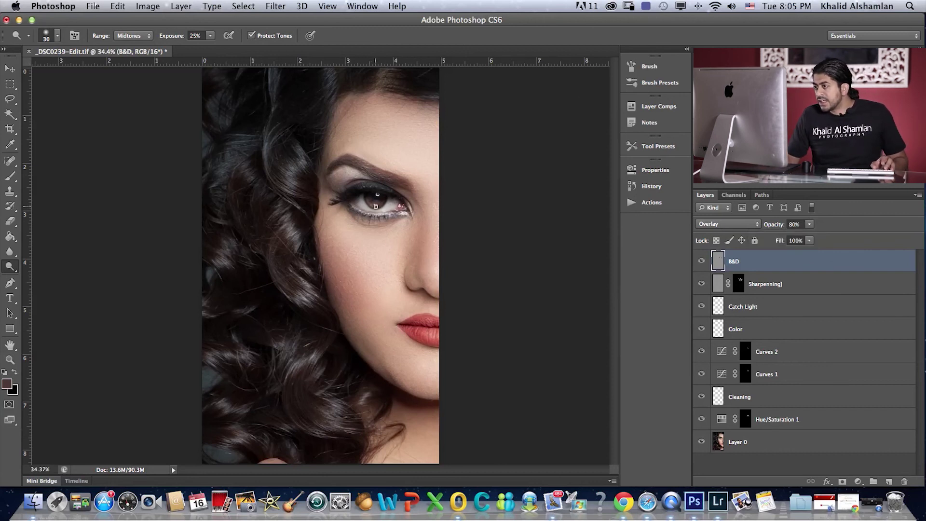
Transform the Catch Light layer's lower reflection: shift it slightly within the iris, rotate it 3.32° and scale it to 84.61%.
{"action": "left_click", "coordinate": [752, 310]}
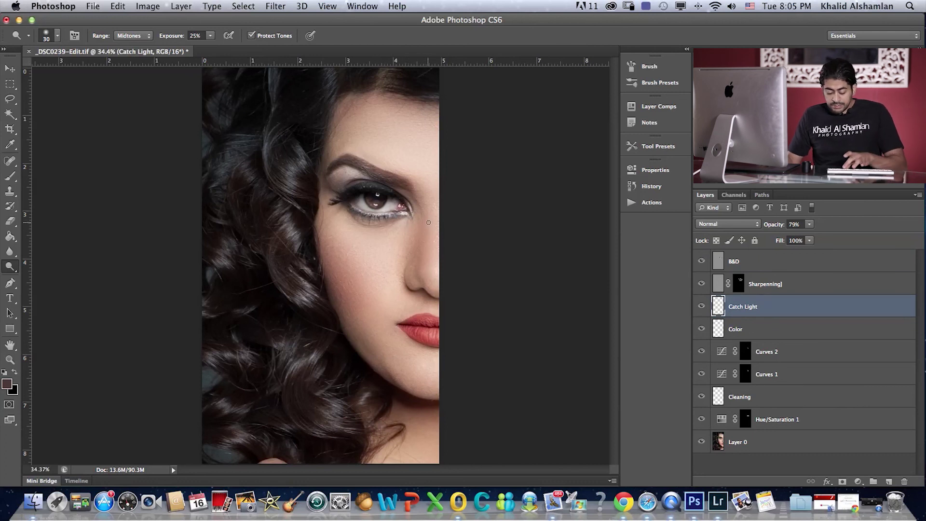
{"action": "key", "text": "super+equal"}
{"action": "key", "text": "super+equal"}
{"action": "left_click_drag", "start_coordinate": [436, 223], "coordinate": [411, 277]}
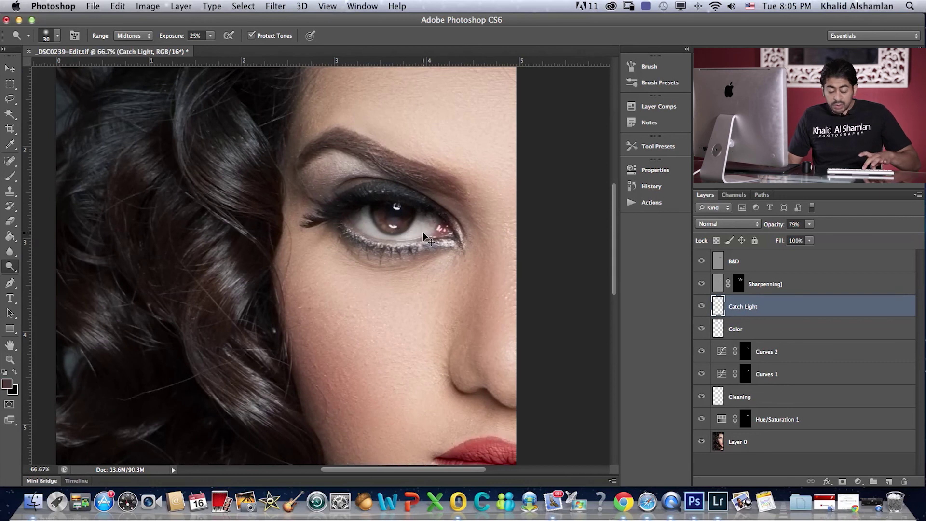
{"action": "key", "text": "super+t"}
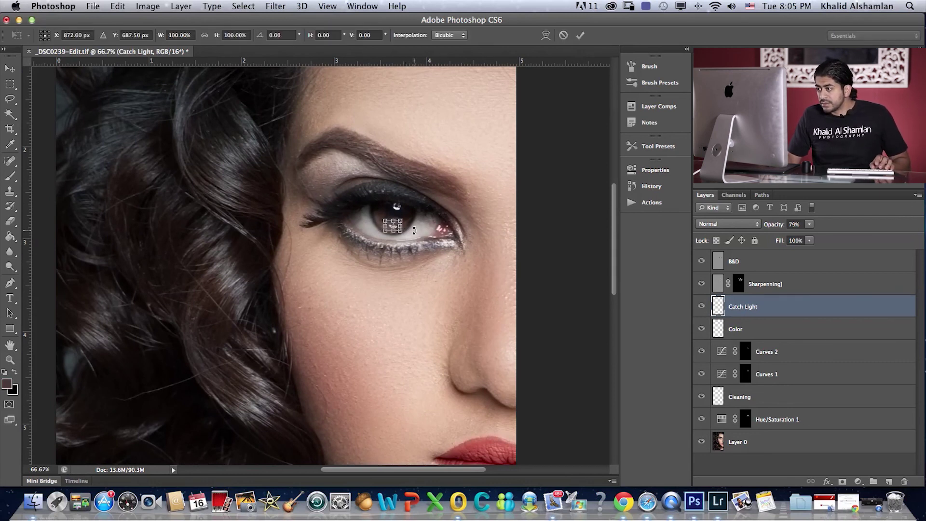
{"action": "key", "text": "super+equal"}
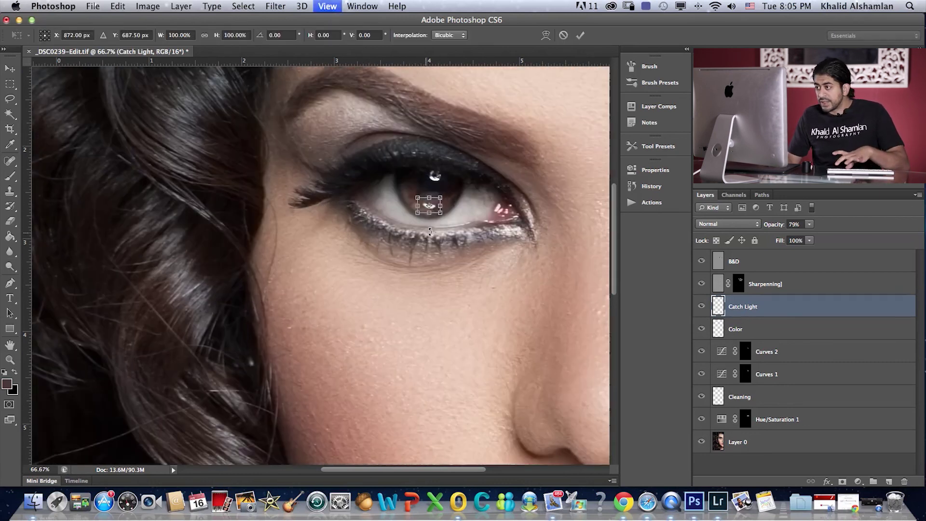
{"action": "mouse_move", "coordinate": [436, 212]}
{"action": "left_mouse_down"}
{"action": "mouse_move", "coordinate": [428, 209]}
{"action": "mouse_move", "coordinate": [443, 207]}
{"action": "left_mouse_up"}
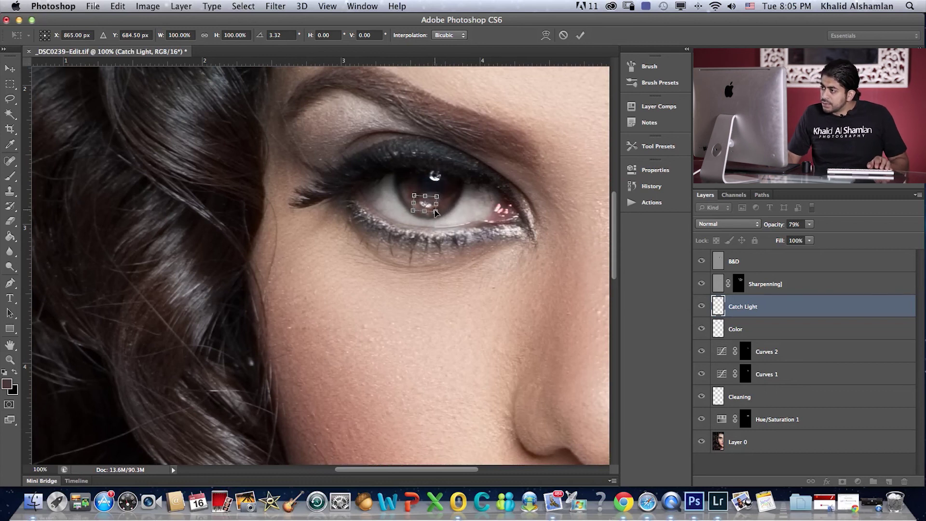
{"action": "left_click_drag", "start_coordinate": [436, 212], "coordinate": [433, 209]}
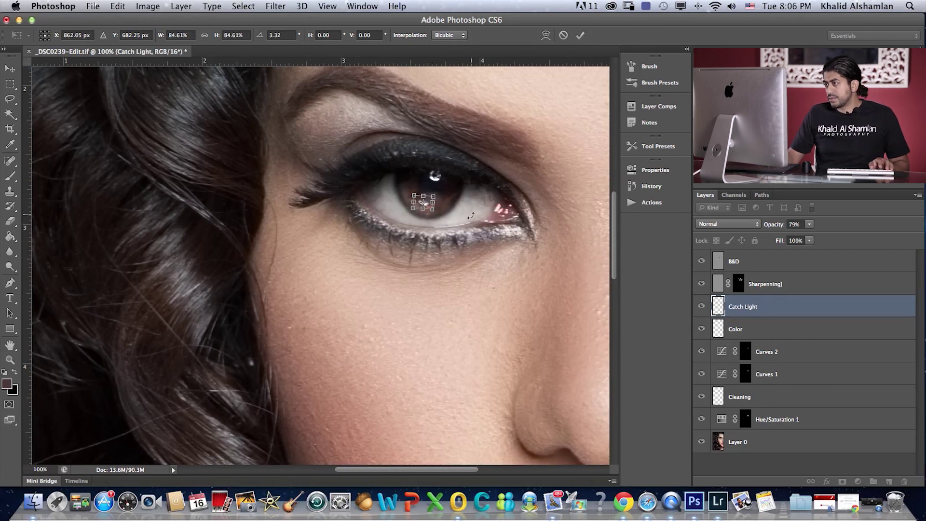
{"action": "key", "text": "Return"}
{"action": "key", "text": "o"}
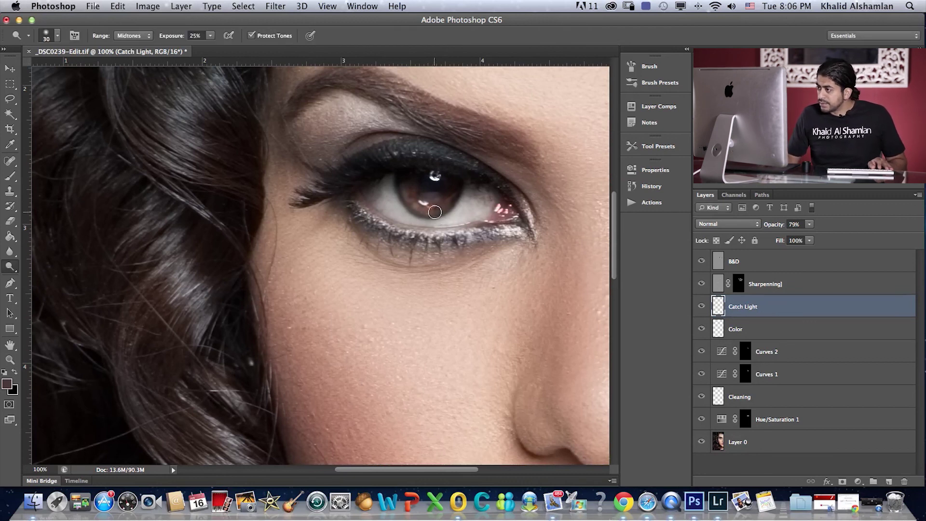
Paint black over the lower catch light on the Sharpenning] mask with a size 20 brush, raising the brush opacity from 42% to 100%.
{"action": "key", "text": "b"}
{"action": "left_click", "coordinate": [738, 284]}
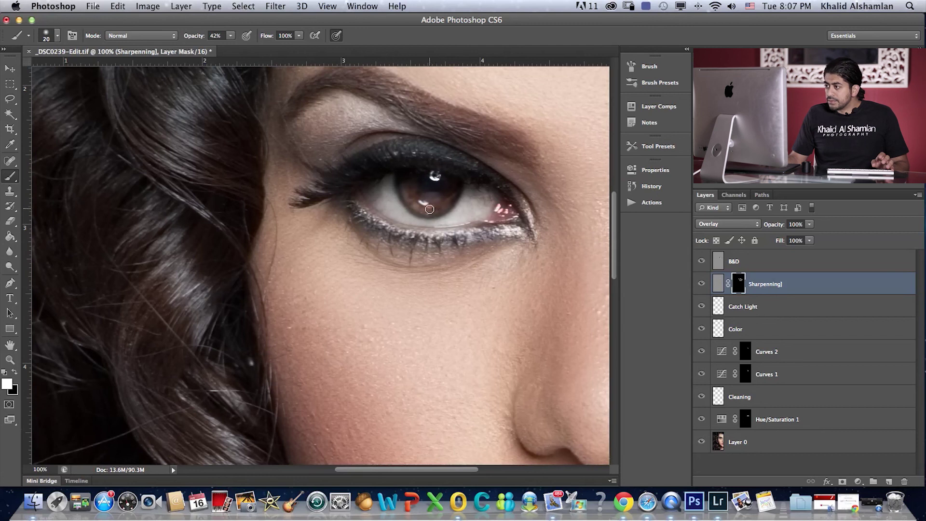
{"action": "key", "text": "x"}
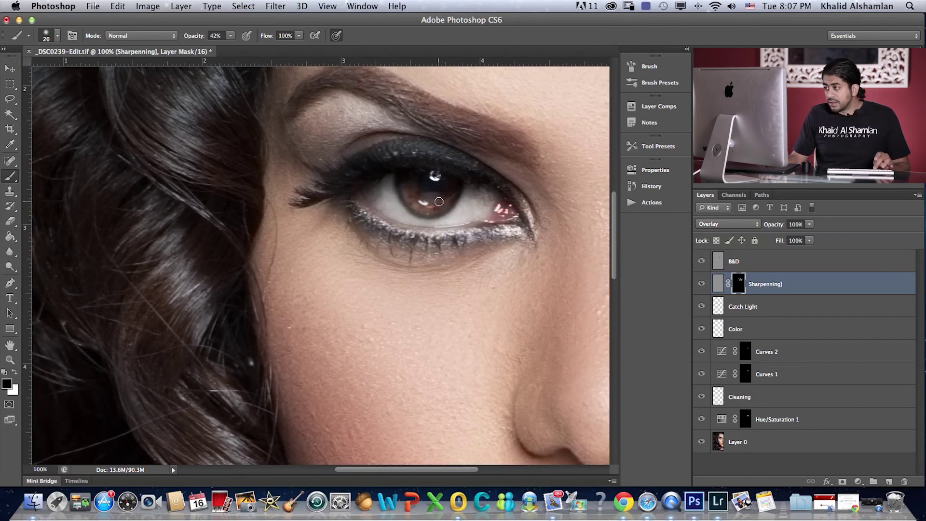
{"action": "left_click_drag", "start_coordinate": [432, 205], "coordinate": [435, 205]}
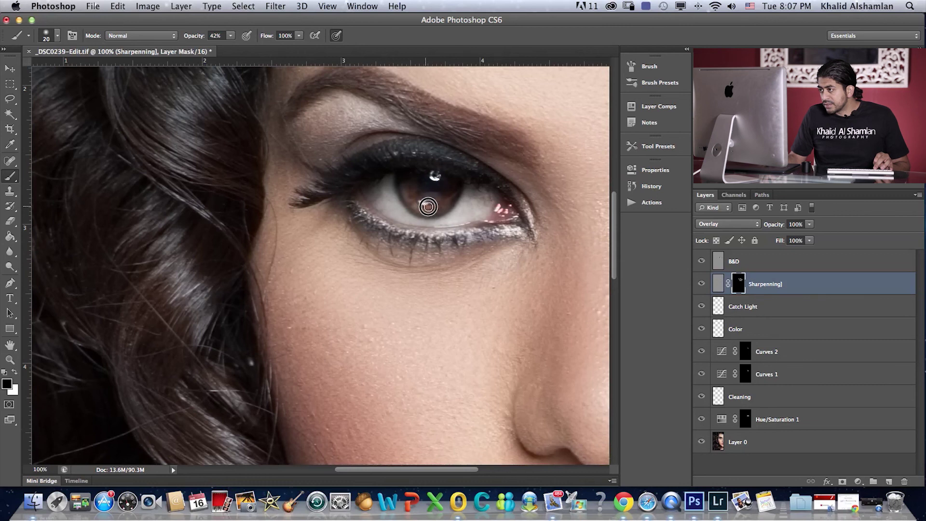
{"action": "left_click", "coordinate": [230, 36]}
{"action": "left_click_drag", "start_coordinate": [232, 50], "coordinate": [294, 50]}
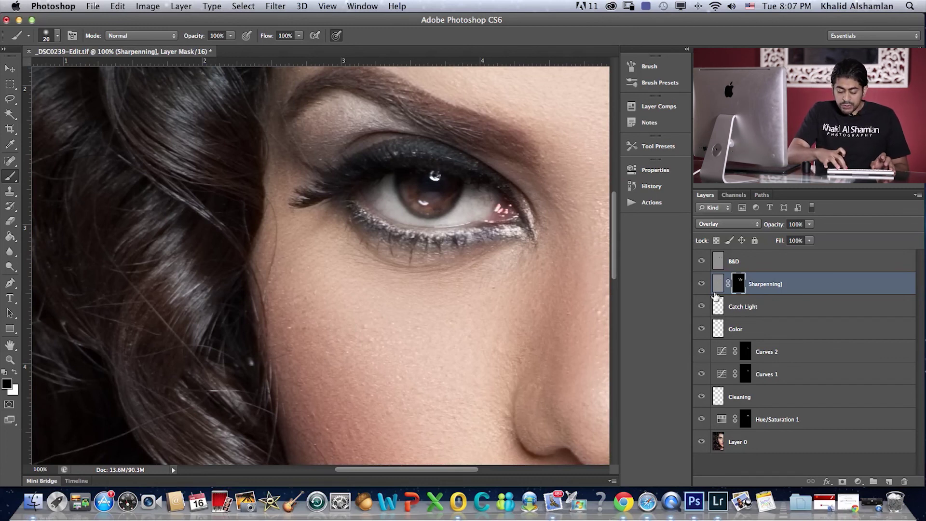
Group all the retouching layers from B&D down to Hue/Saturation 1, leaving Layer 0 outside the group.
{"action": "key", "text": "super+0"}
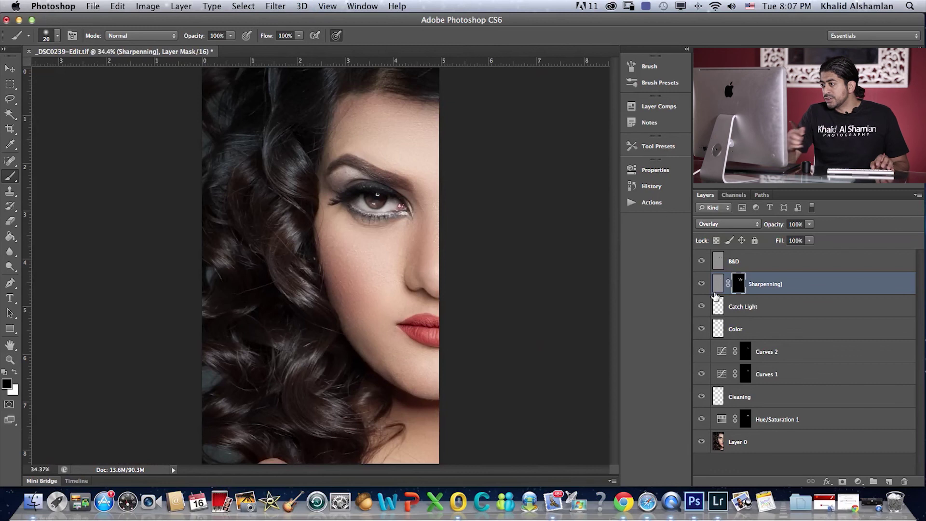
{"action": "left_click", "coordinate": [771, 260]}
{"action": "left_click_drag", "start_coordinate": [809, 224], "coordinate": [817, 233]}
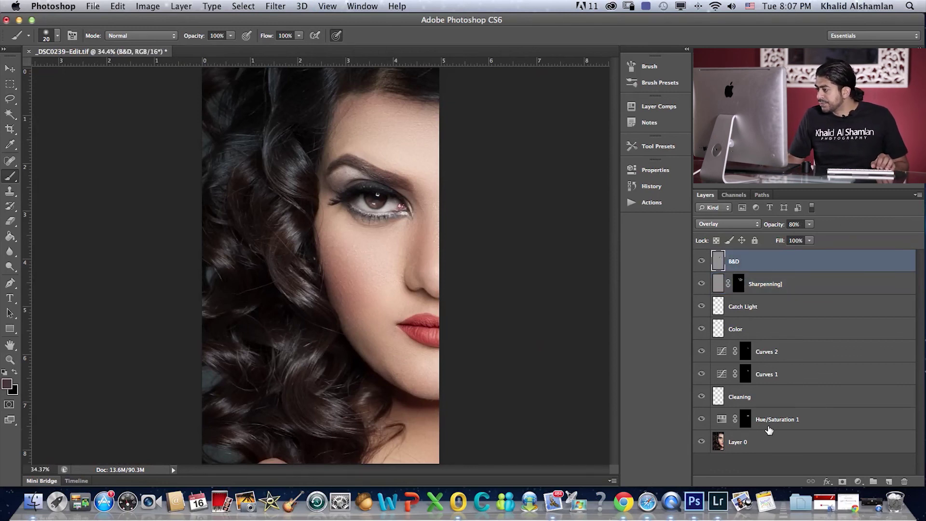
{"action": "left_click", "coordinate": [723, 421]}
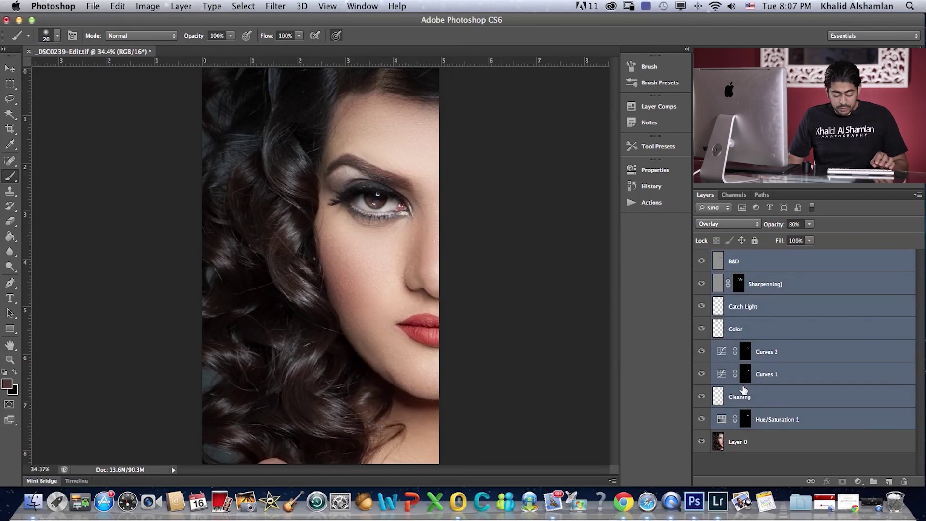
{"action": "key", "text": "super+g"}
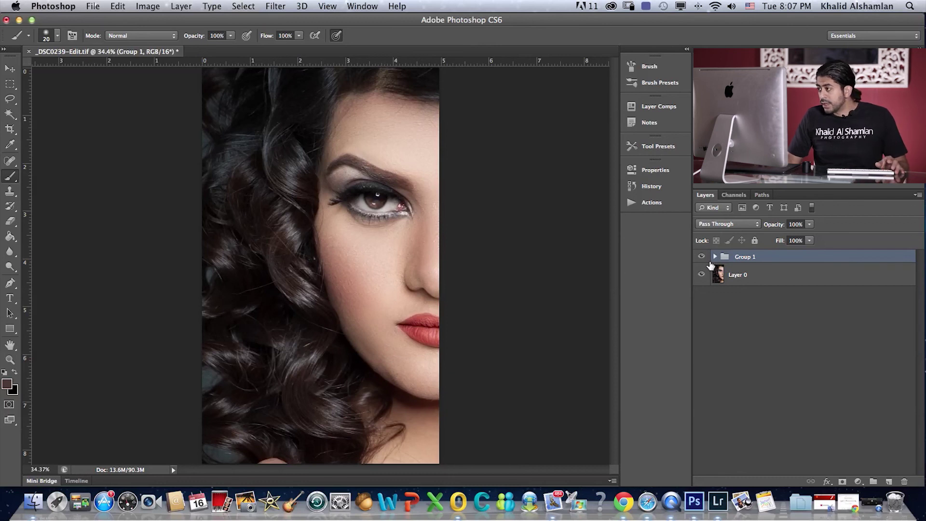
Compare the whole portrait with and without the grouped eye retouching, leaving the group visible.
{"action": "left_click", "coordinate": [701, 257]}
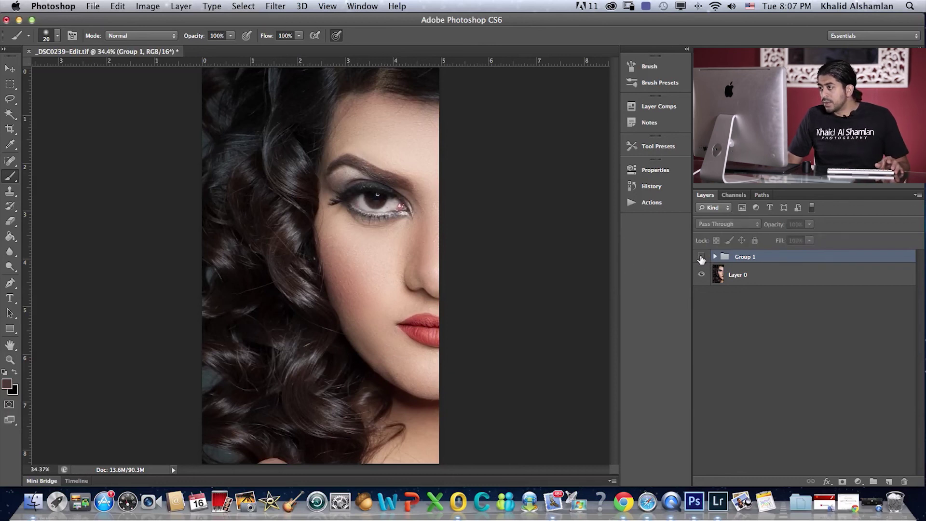
{"action": "left_click", "coordinate": [702, 257]}
{"action": "left_click", "coordinate": [702, 258]}
{"action": "left_click", "coordinate": [701, 258]}
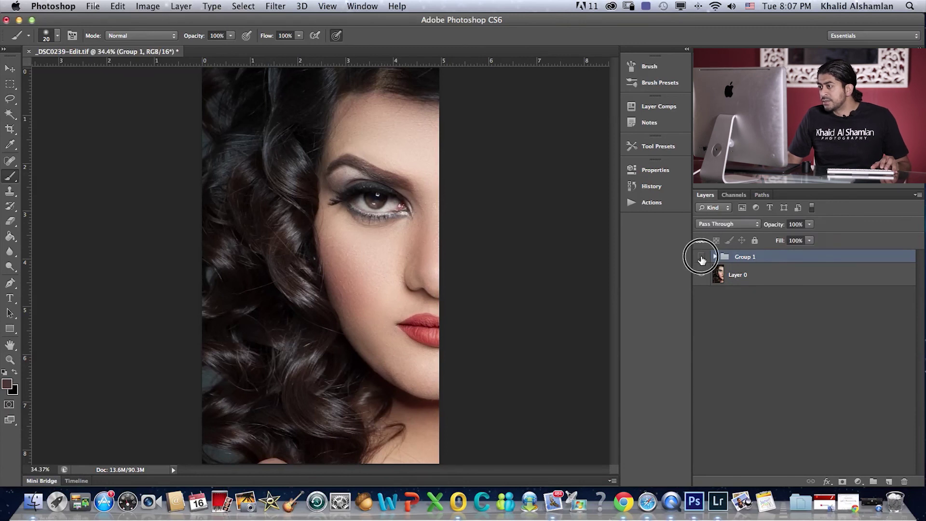
{"action": "left_click", "coordinate": [702, 258]}
{"action": "left_click", "coordinate": [703, 259]}
{"action": "left_click", "coordinate": [705, 259]}
{"action": "left_click", "coordinate": [703, 258]}
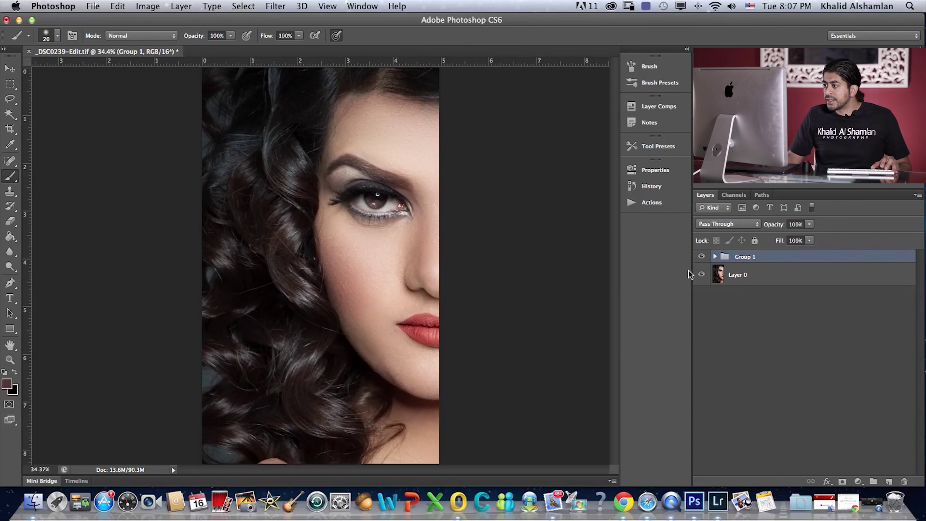